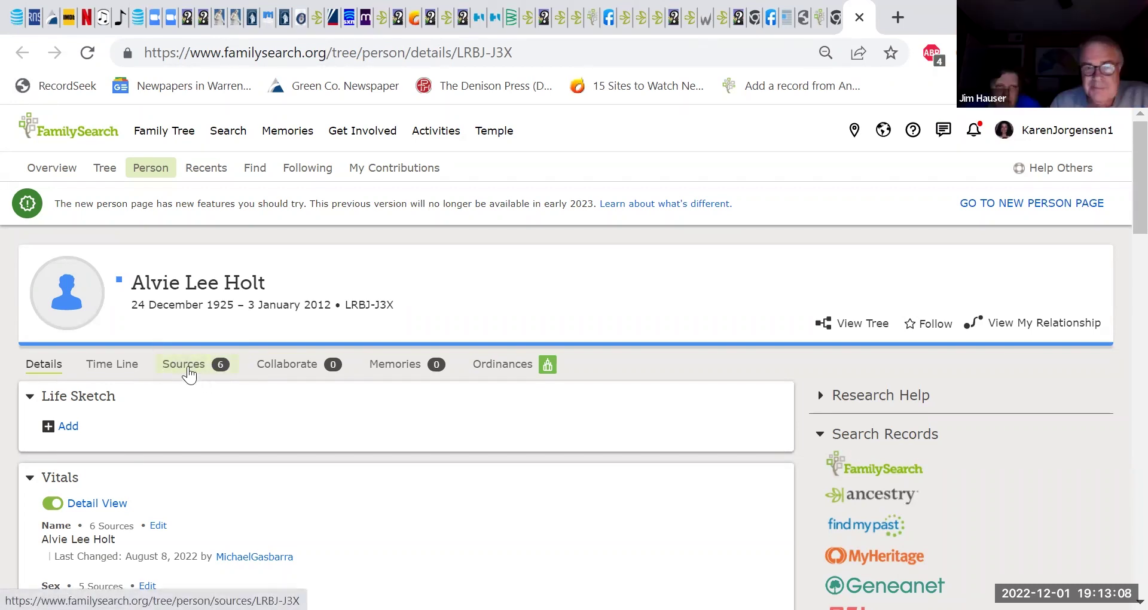
Step: Open the person's sources and reorder the United States census entries chronologically as 1930, 1940 and 1950 at the start of the list
click(189, 373)
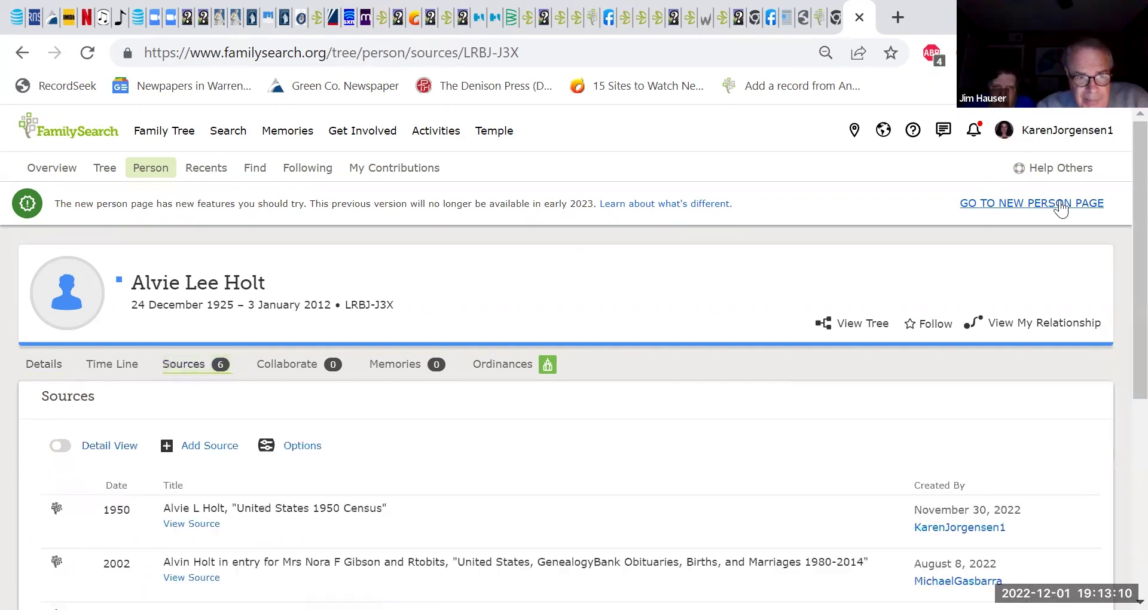
scroll(1124, 205, down, 3)
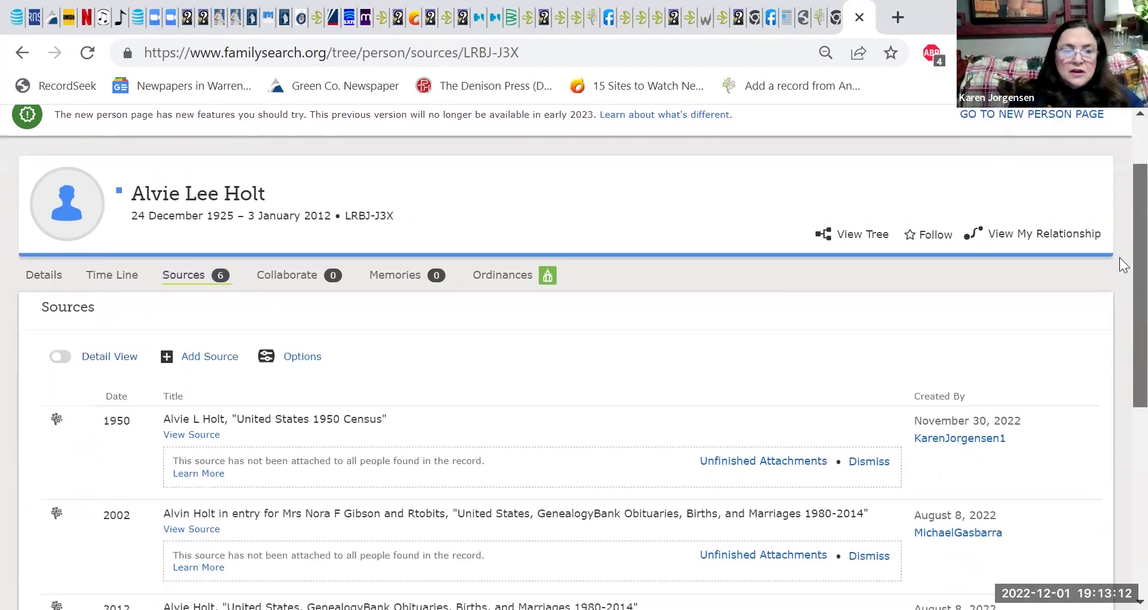
scroll(1124, 315, down, 1)
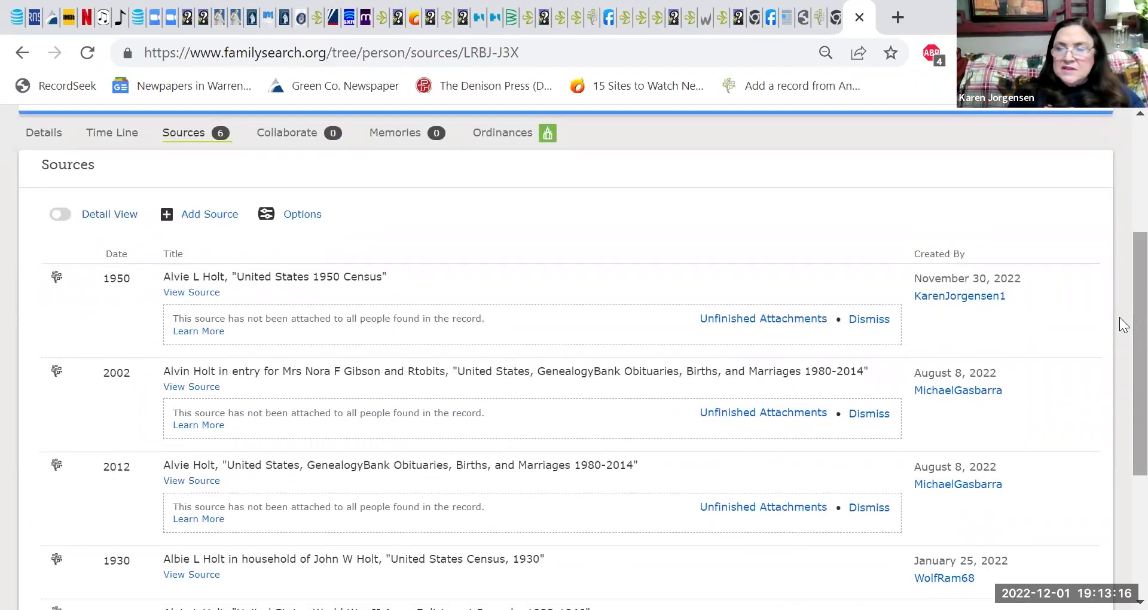
scroll(1124, 358, down, 1)
scroll(1124, 371, down, 2)
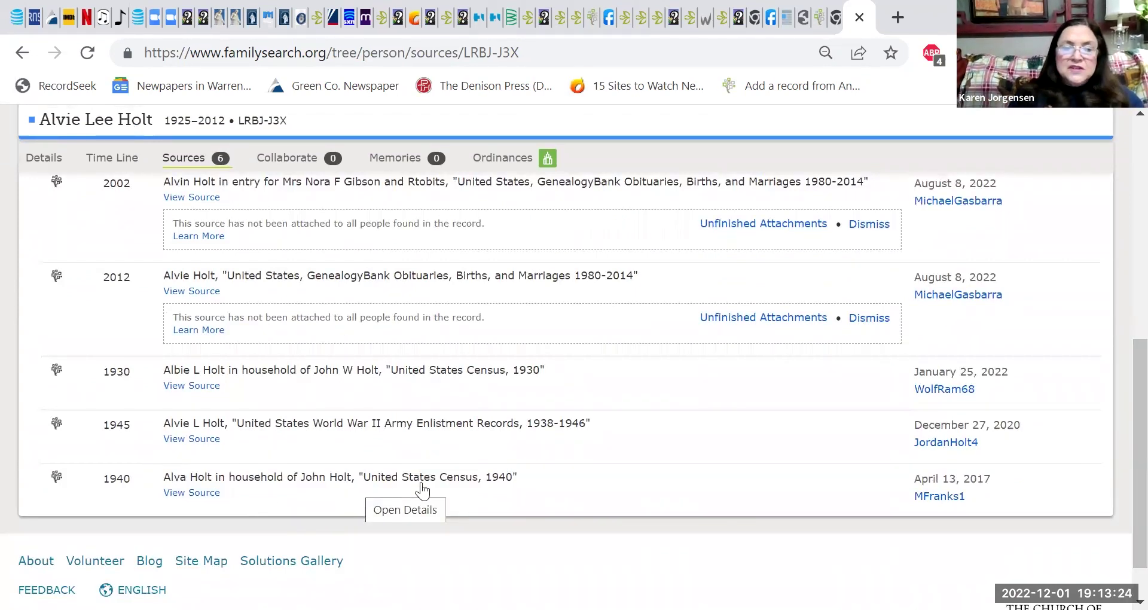
drag(401, 238, 405, 192)
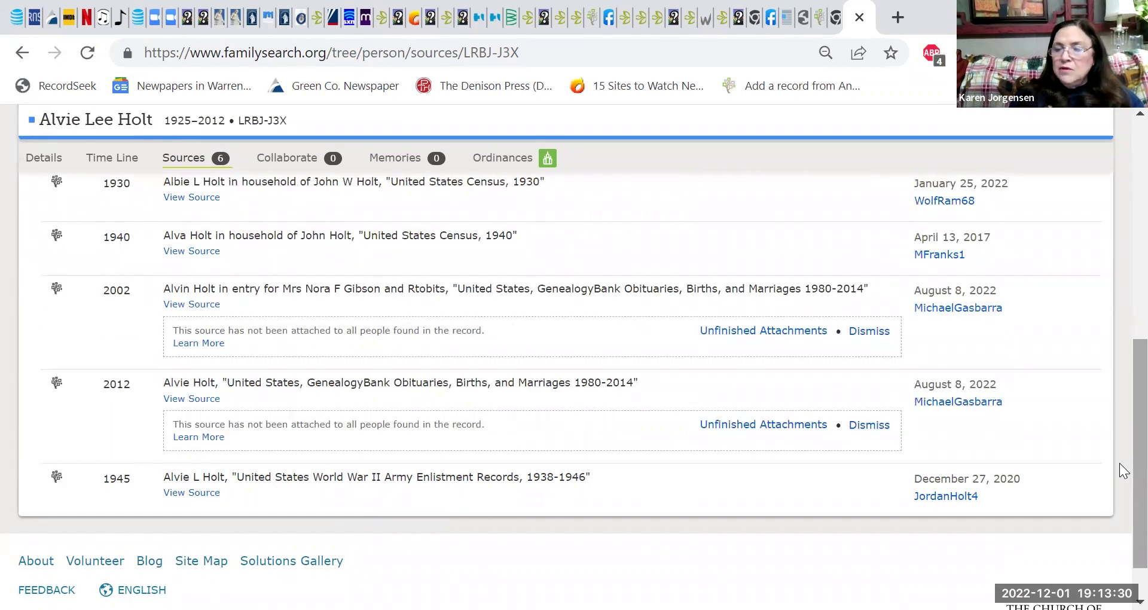
scroll(1123, 471, up, 4)
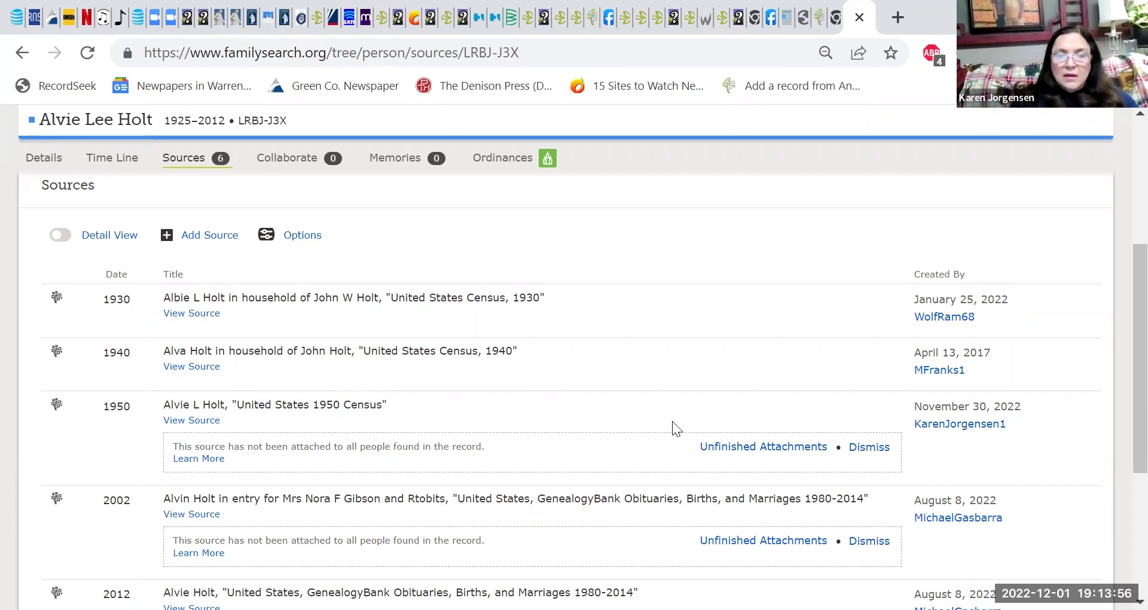
Step: Open the unfinished attachments of the 1950 census source and examine which household members are not yet attached
click(740, 446)
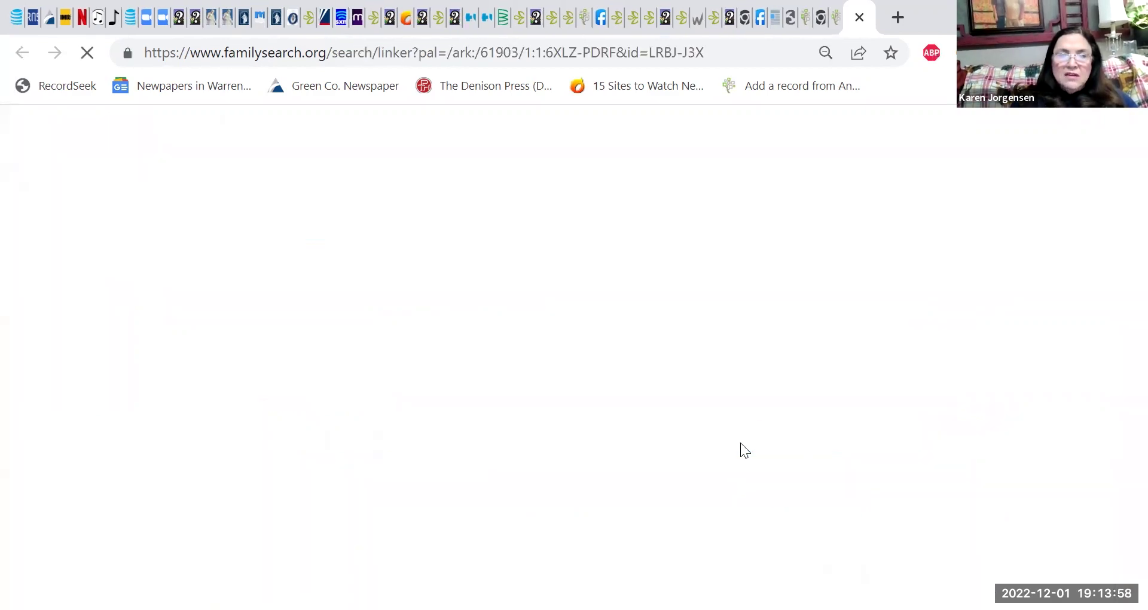
scroll(1120, 231, down, 2)
scroll(1120, 287, down, 1)
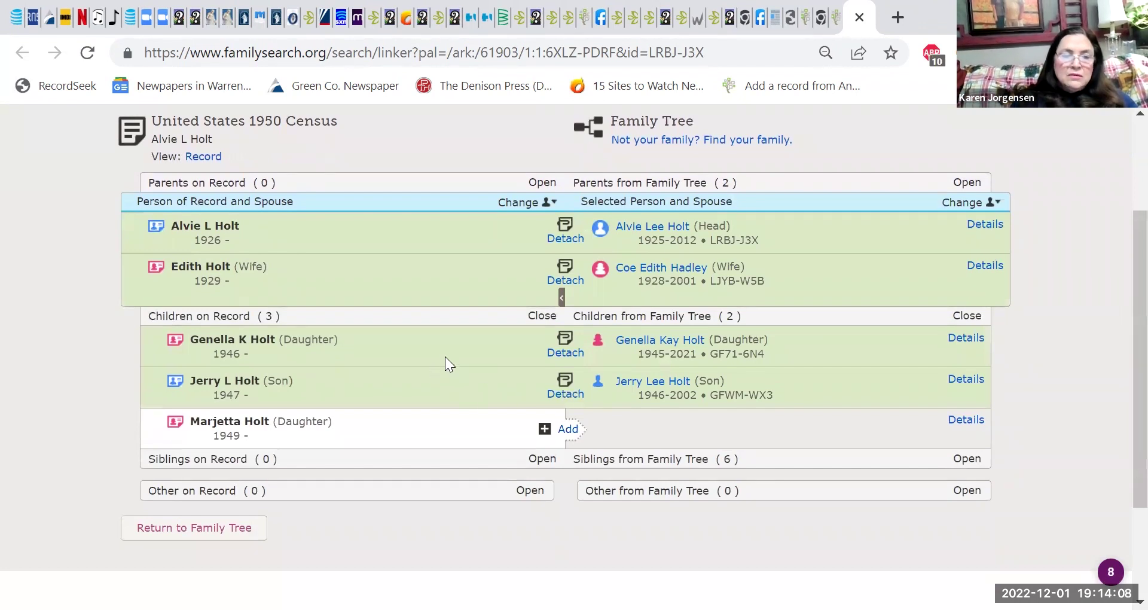
mouse_move(379, 430)
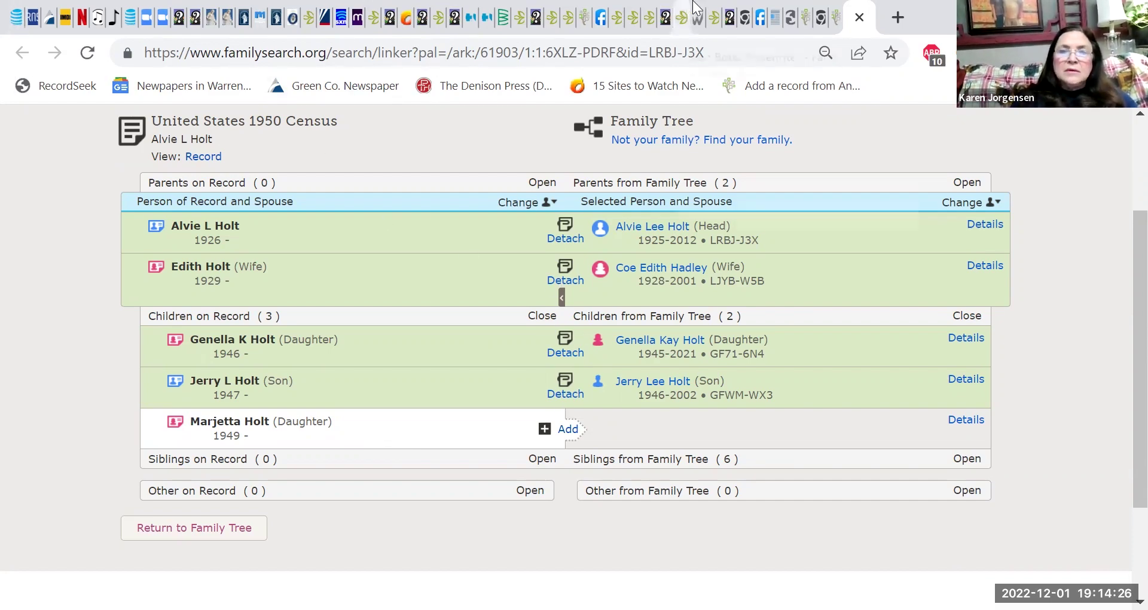
Step: Return to the person's source list and review the remaining obituary and Army enlistment sources
click(837, 17)
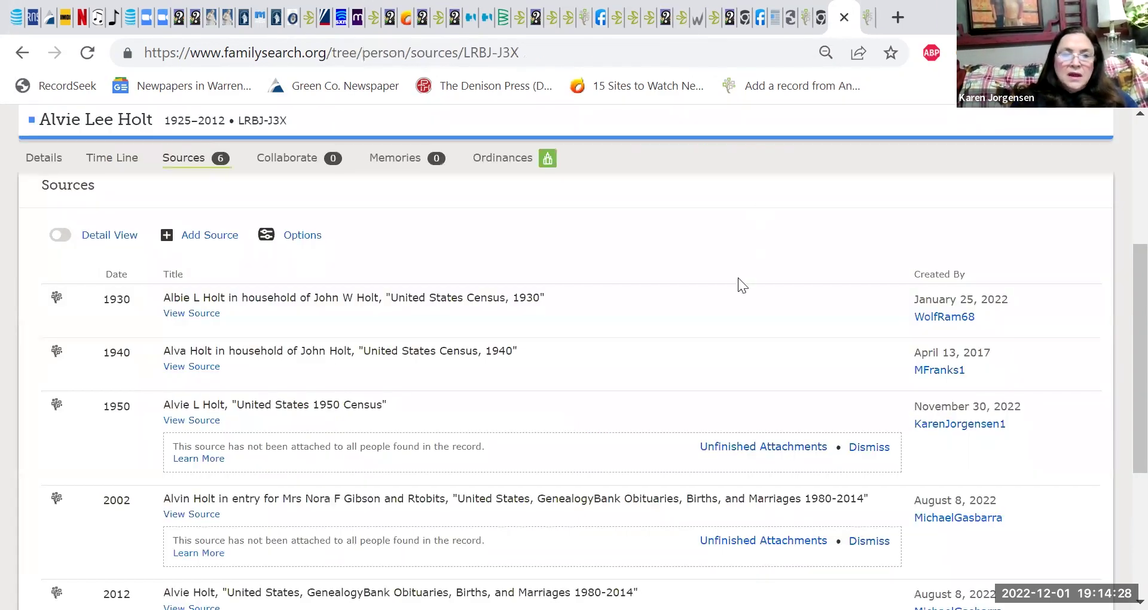
scroll(739, 279, down, 1)
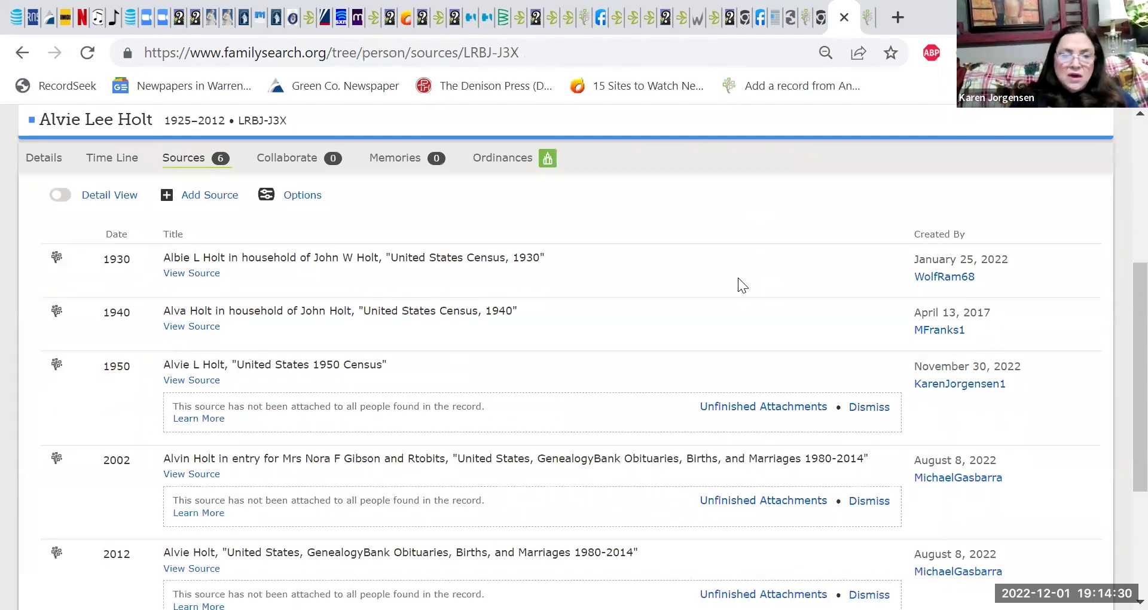
scroll(737, 277, down, 2)
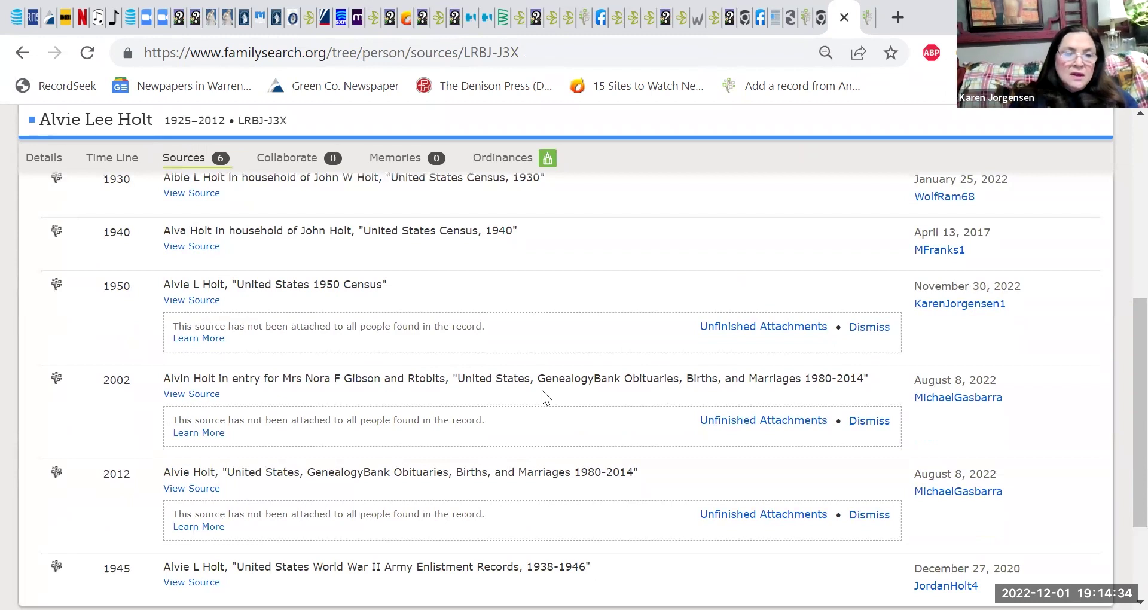
scroll(542, 395, down, 3)
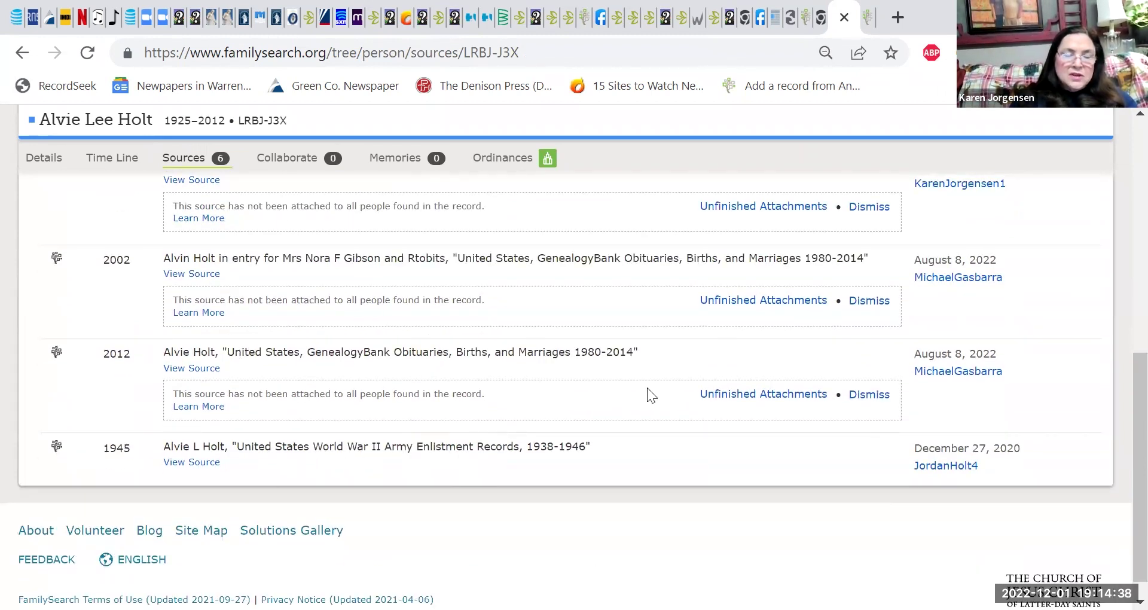
scroll(688, 381, up, 8)
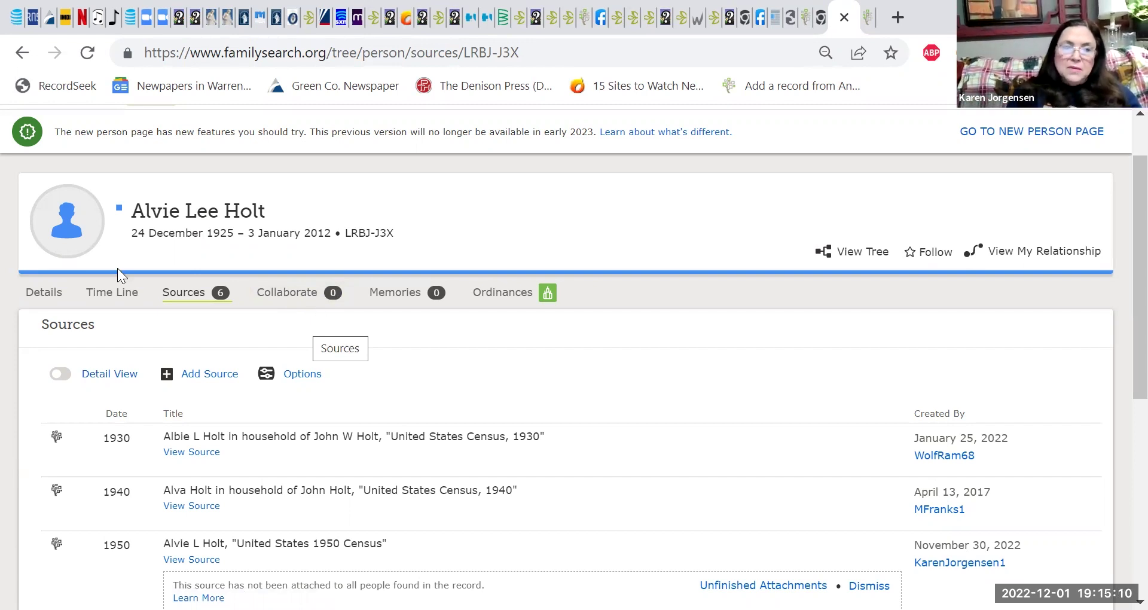
Step: Open the person's details and review the vitals, including the reason given for the birth information
click(43, 294)
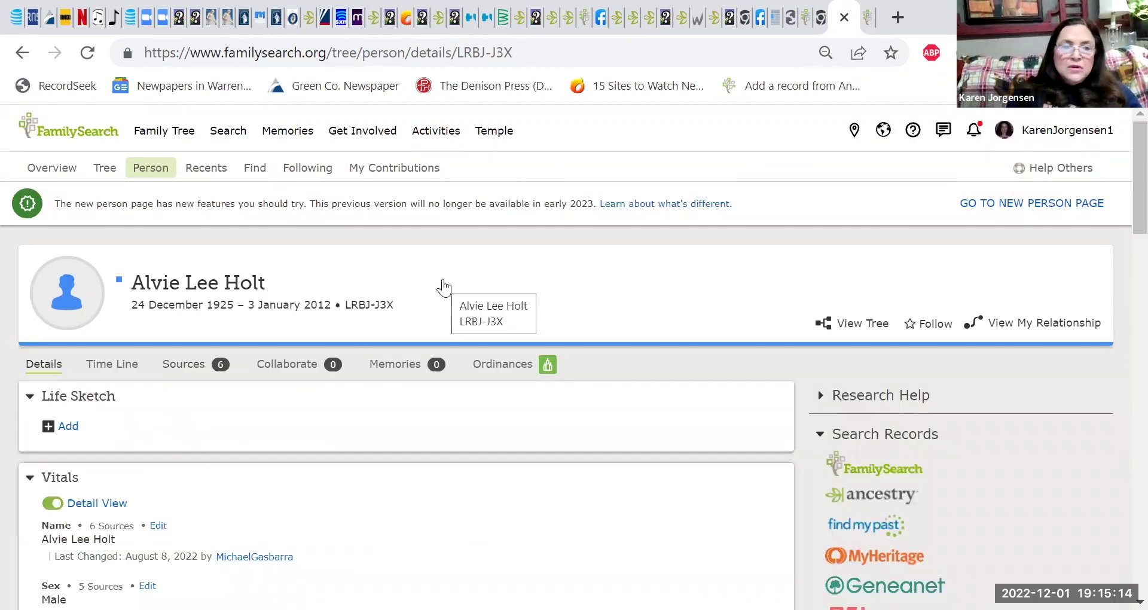
scroll(442, 278, down, 1)
scroll(443, 287, down, 1)
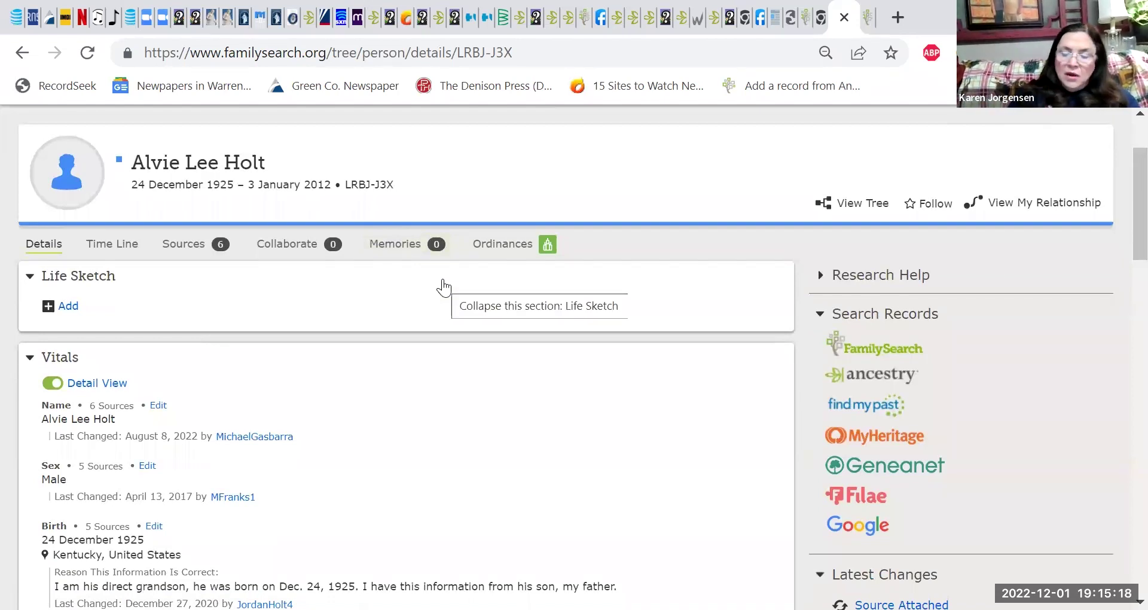
scroll(442, 287, down, 2)
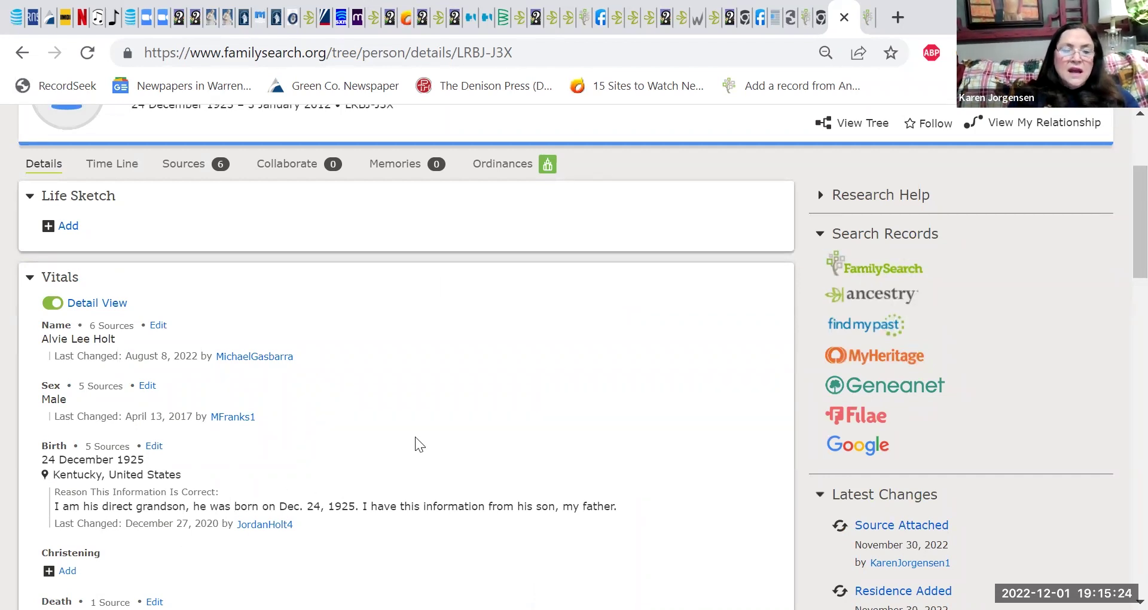
scroll(415, 444, up, 1)
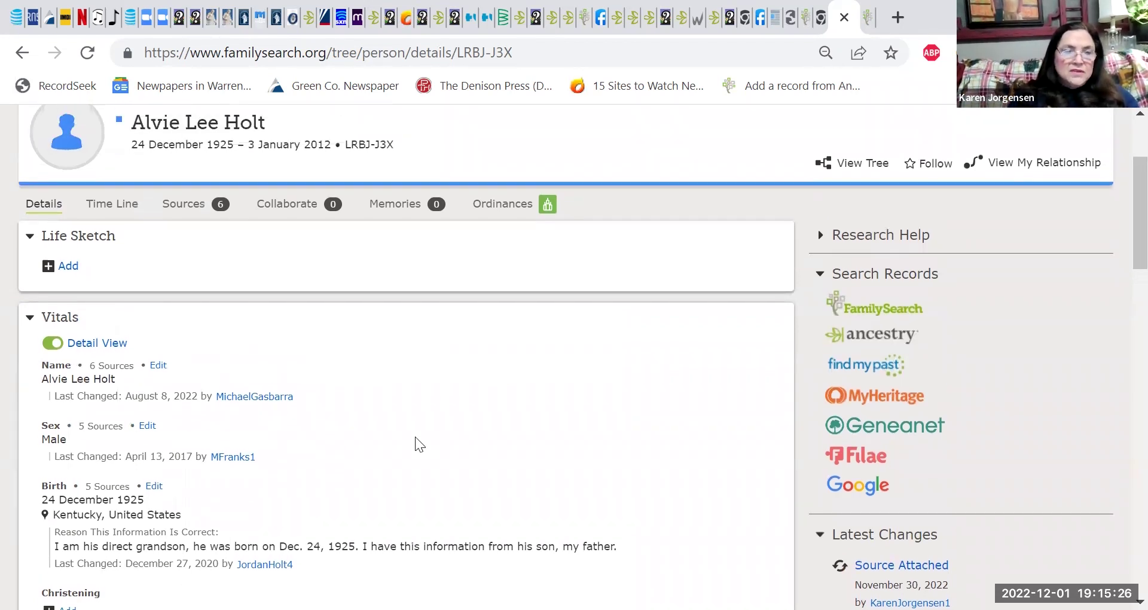
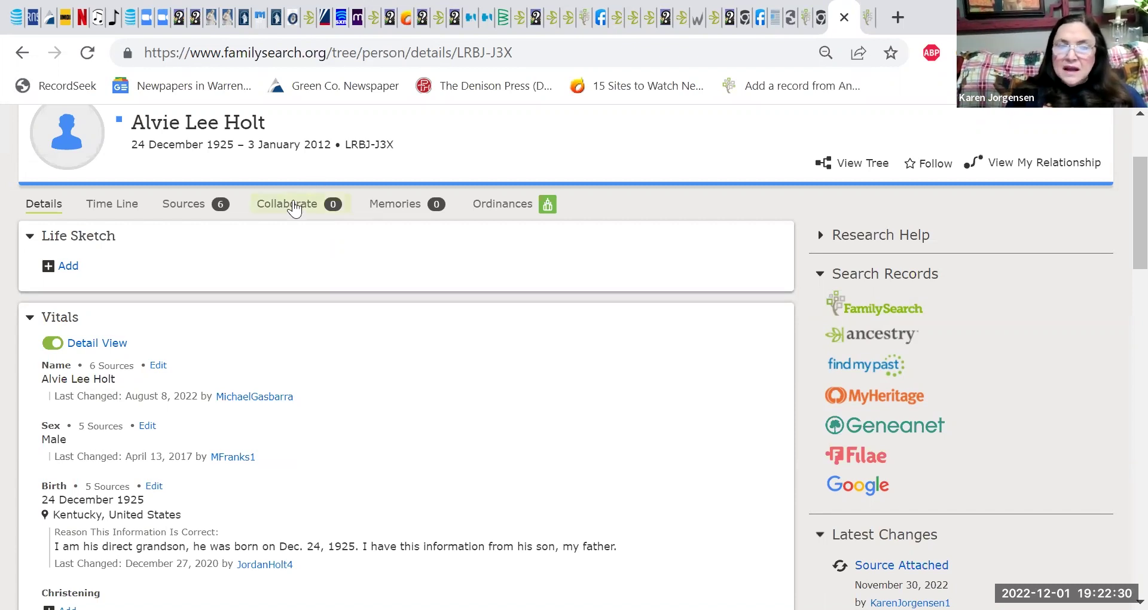
Step: View the blank new-note form in the person's Collaborate section and close it without saving
click(295, 206)
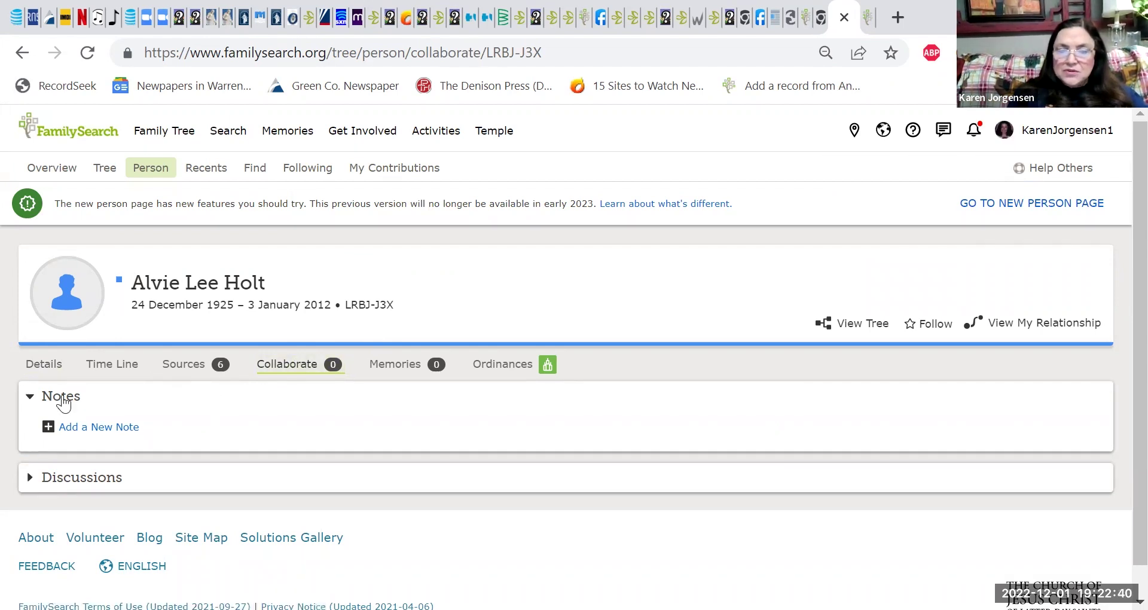
click(75, 429)
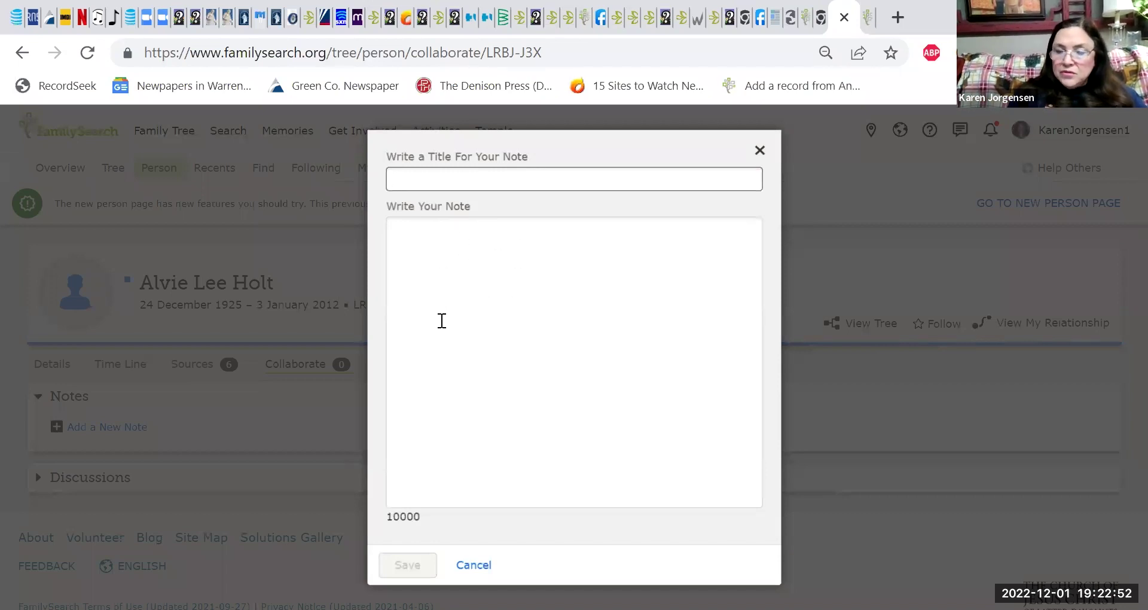
click(760, 152)
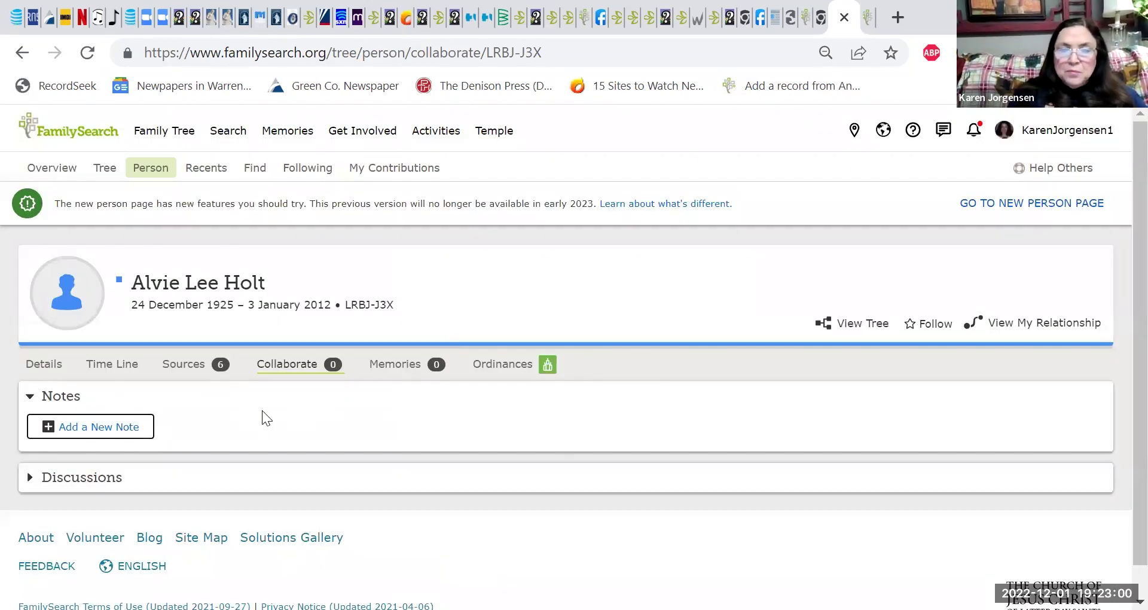
Step: Return to the person's details, expand the research help and read through the Find A Grave Index record hint
click(33, 369)
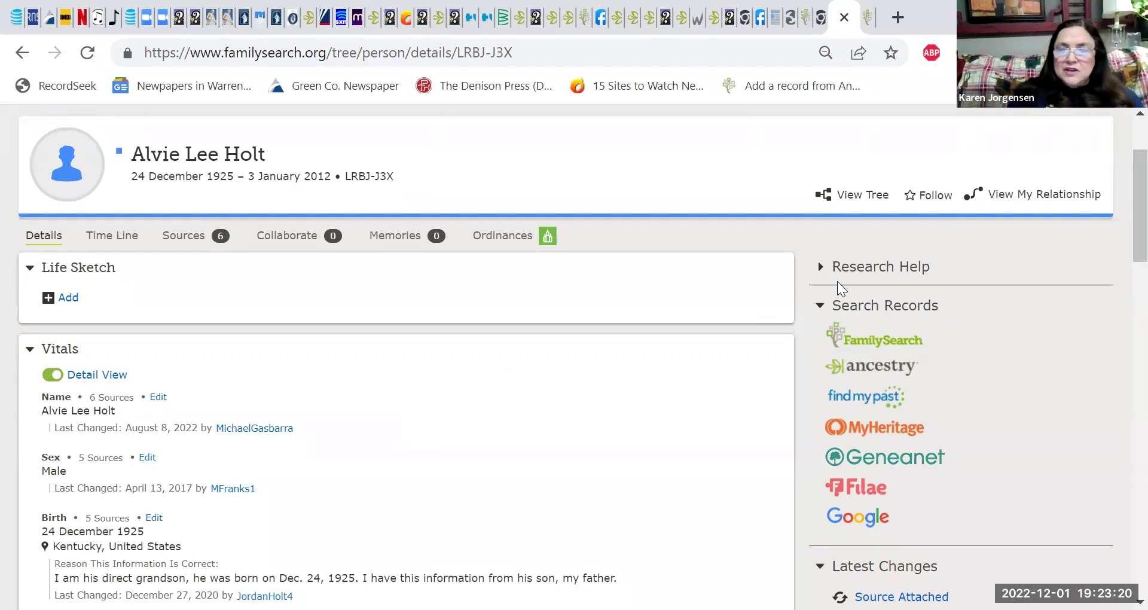
click(861, 275)
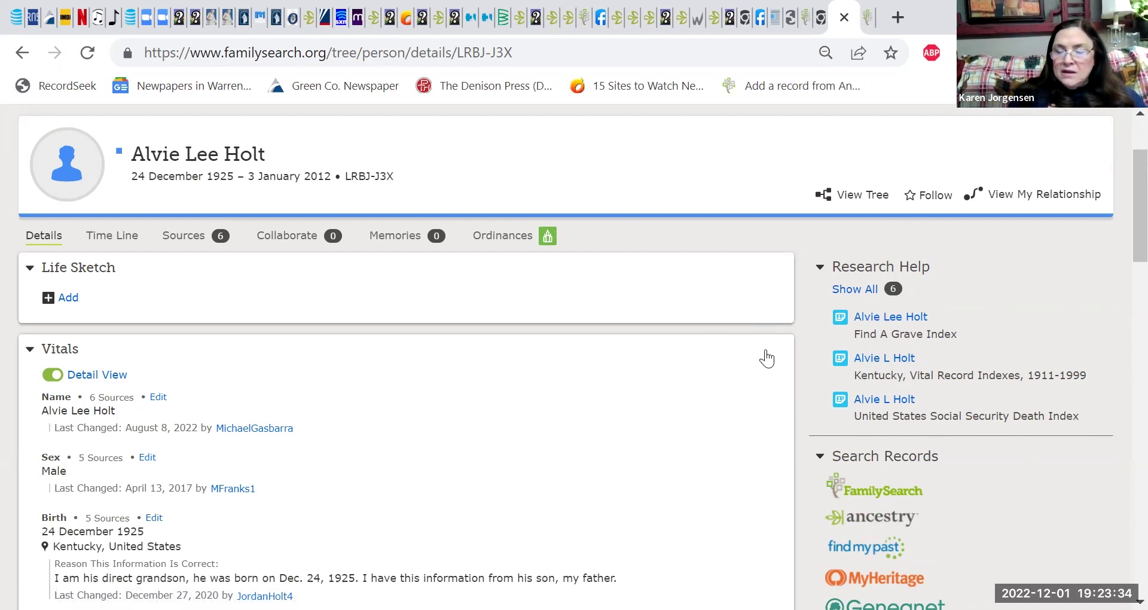
click(897, 323)
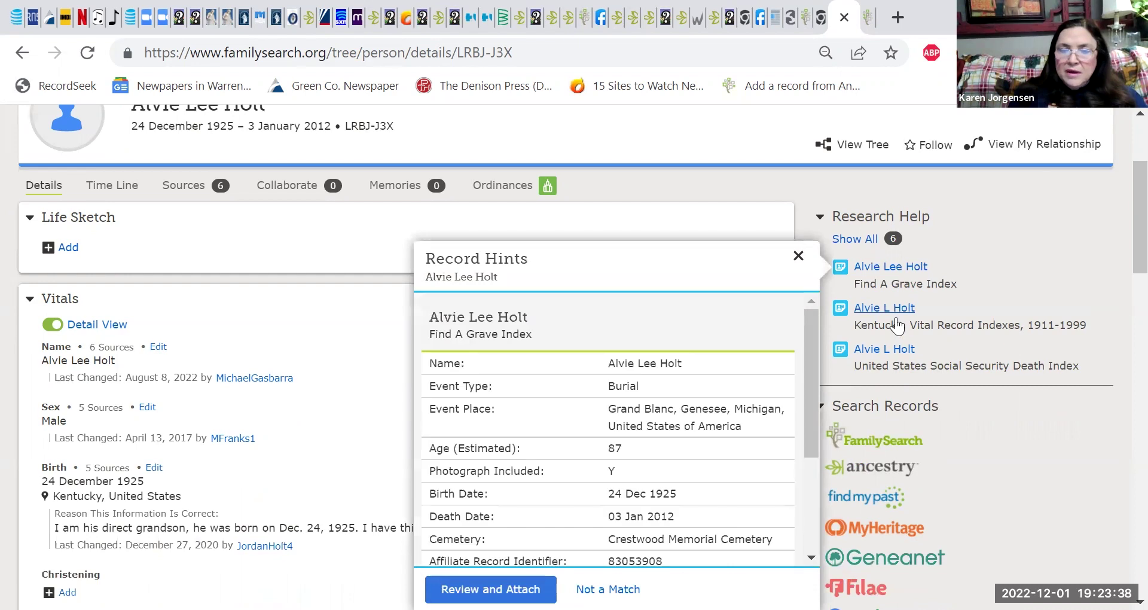
drag(811, 396, 803, 508)
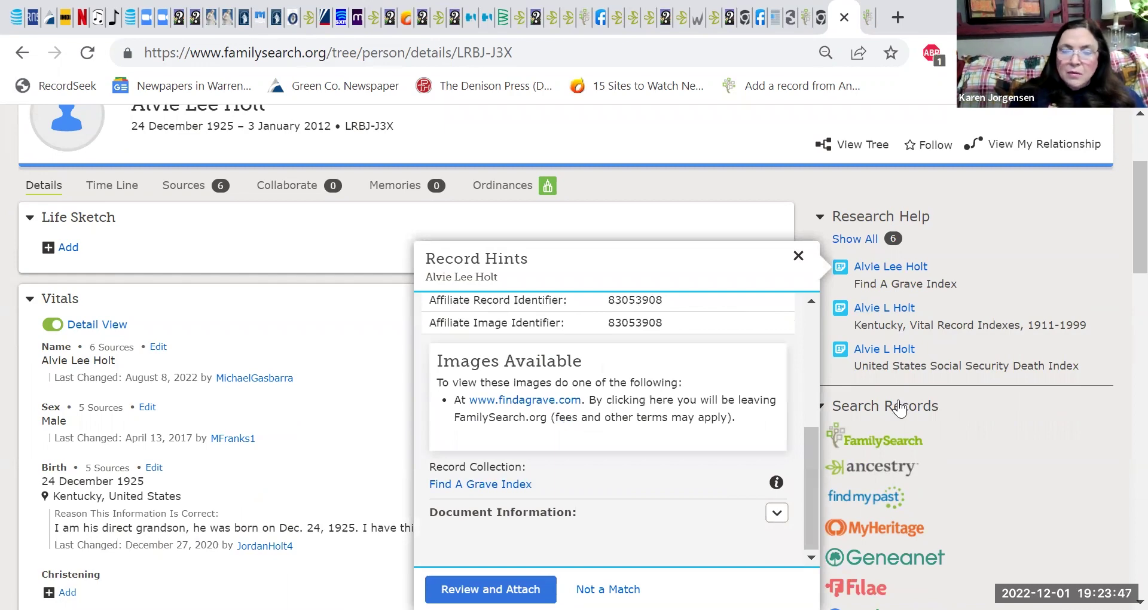
Step: Compare the Find A Grave Index record with the person's tree entry, attach it as a source and close the attachment page
click(491, 589)
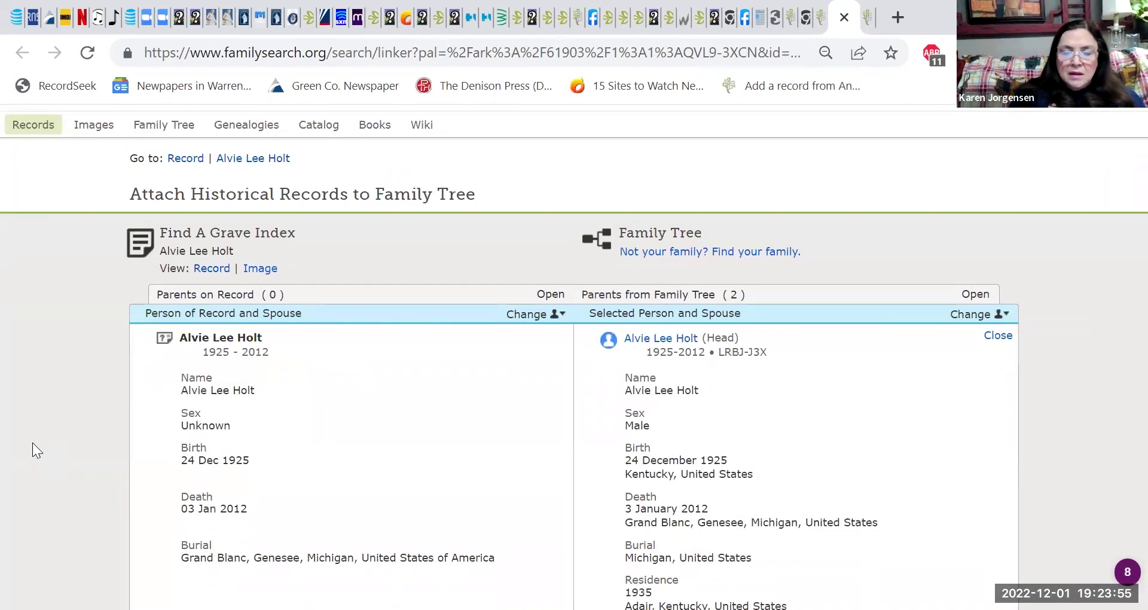
scroll(32, 442, down, 2)
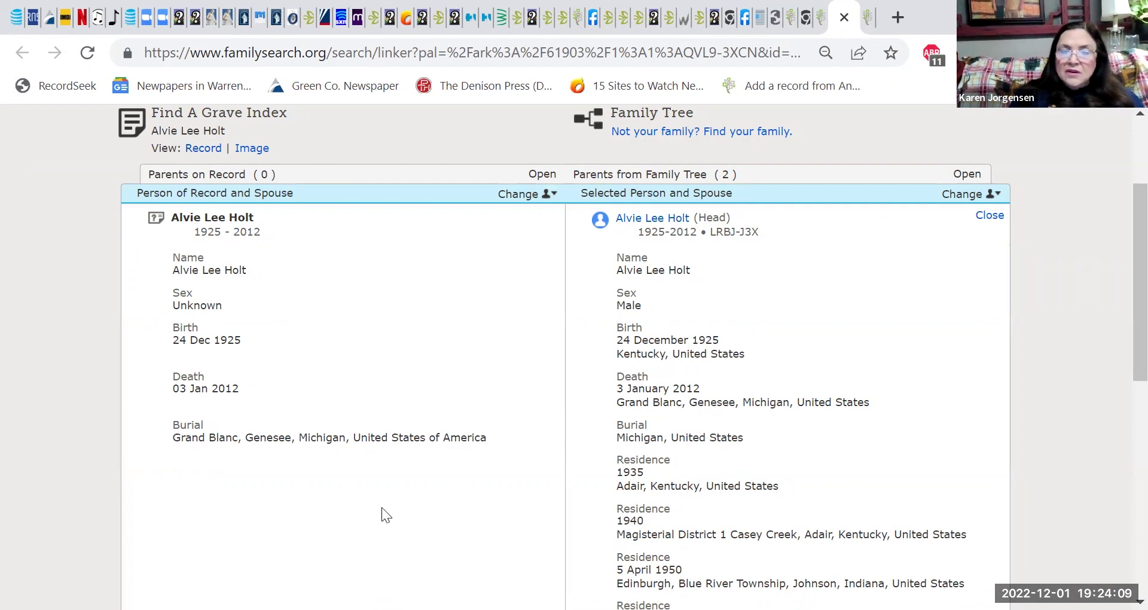
scroll(381, 508, down, 1)
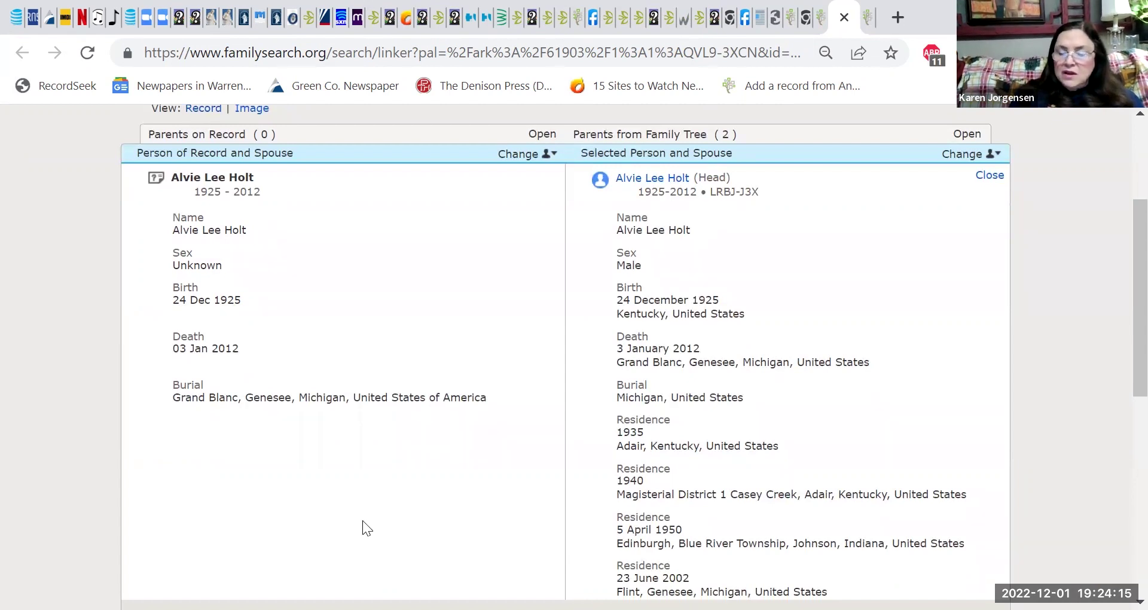
scroll(363, 520, down, 4)
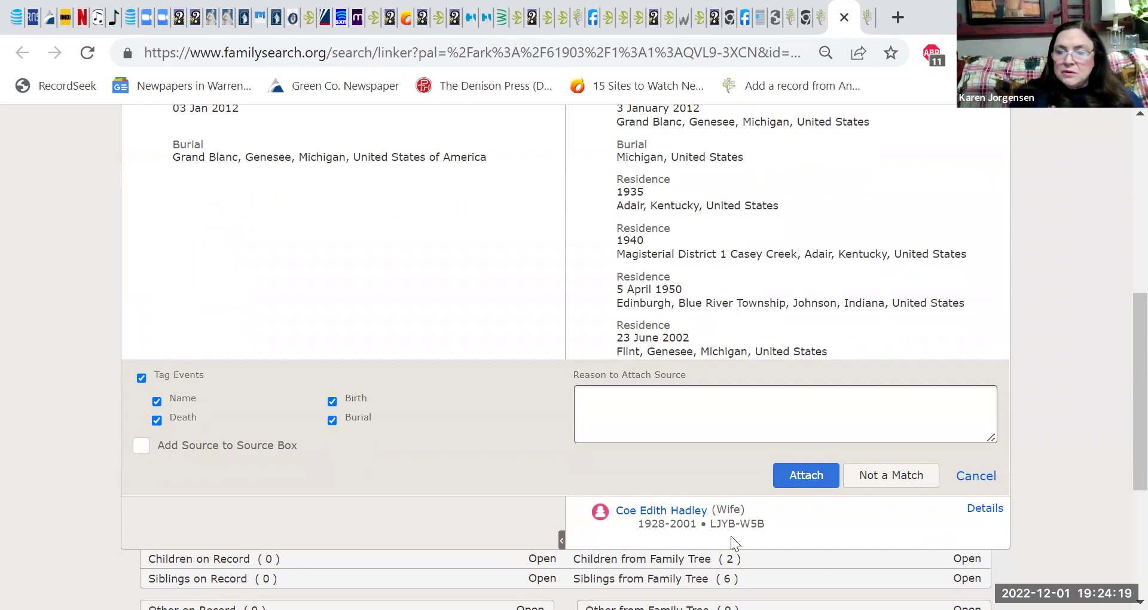
click(807, 474)
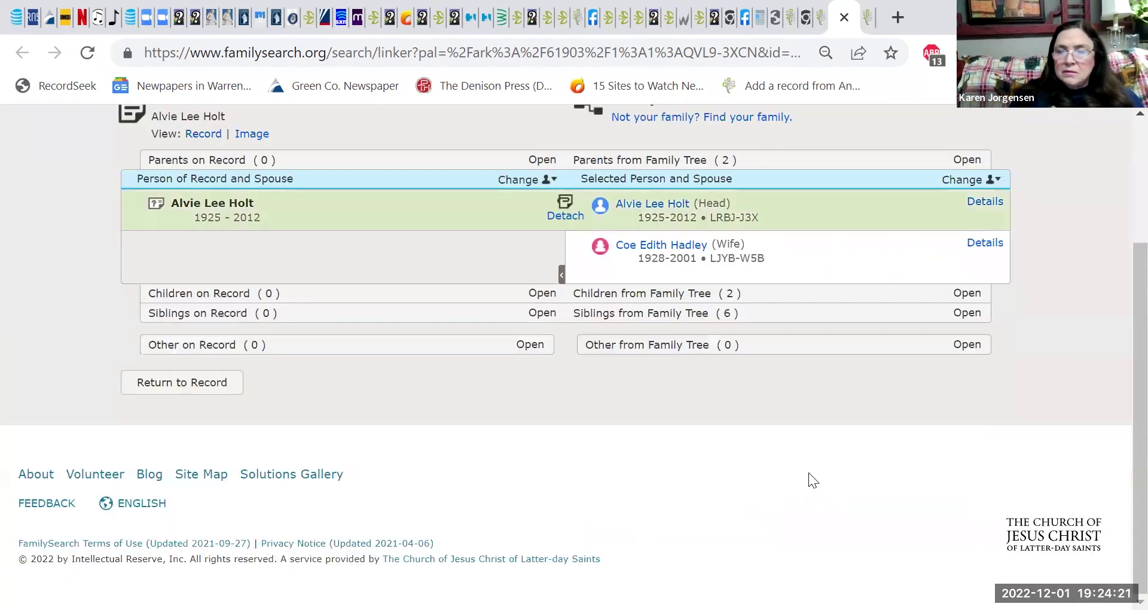
click(845, 16)
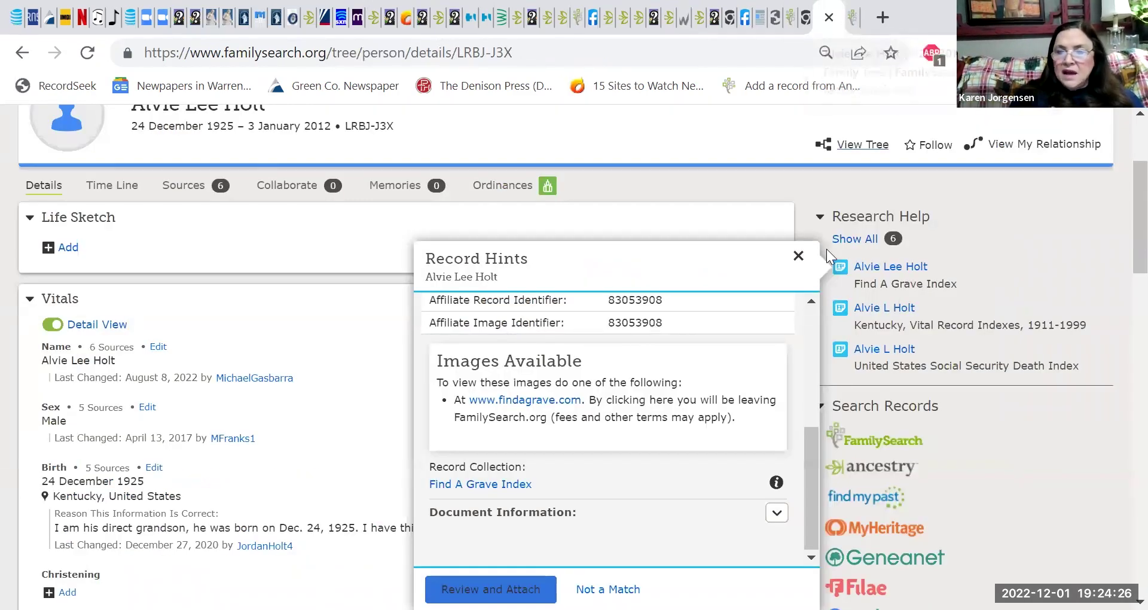
Step: Compare the Kentucky, Vital Record Indexes, 1911-1999 hint with the person's tree entry, attach it as a source and close the attachment page
click(880, 313)
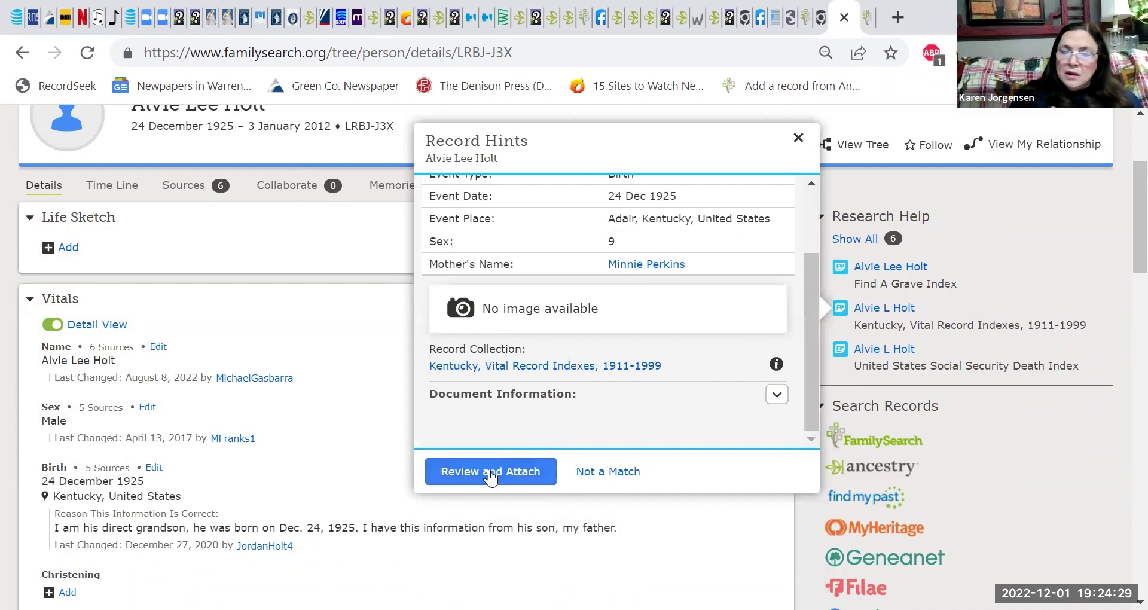
click(492, 475)
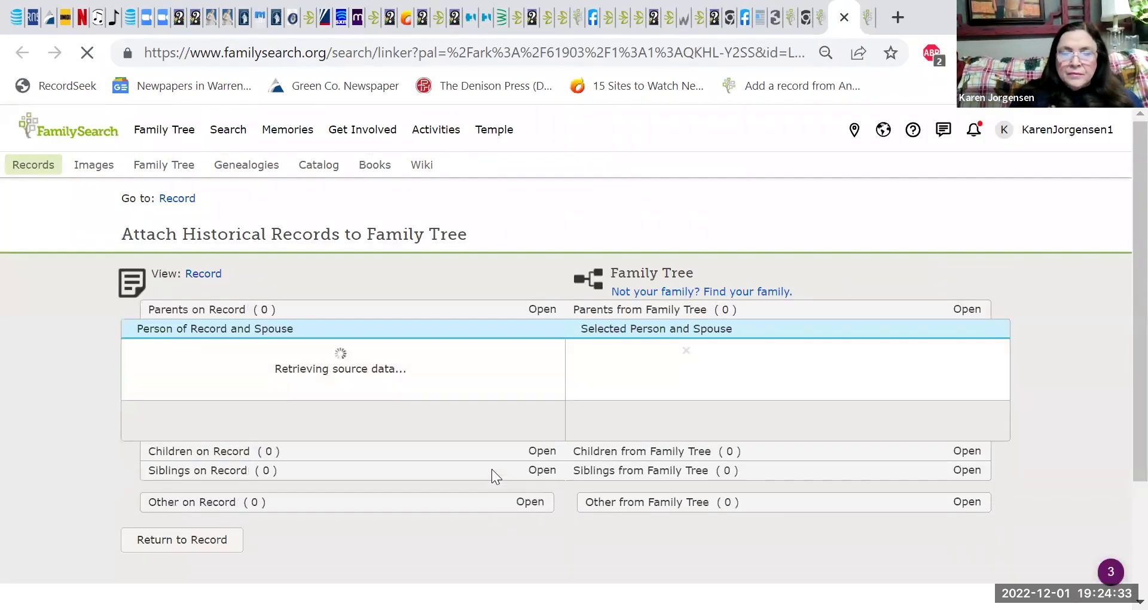
scroll(491, 469, down, 4)
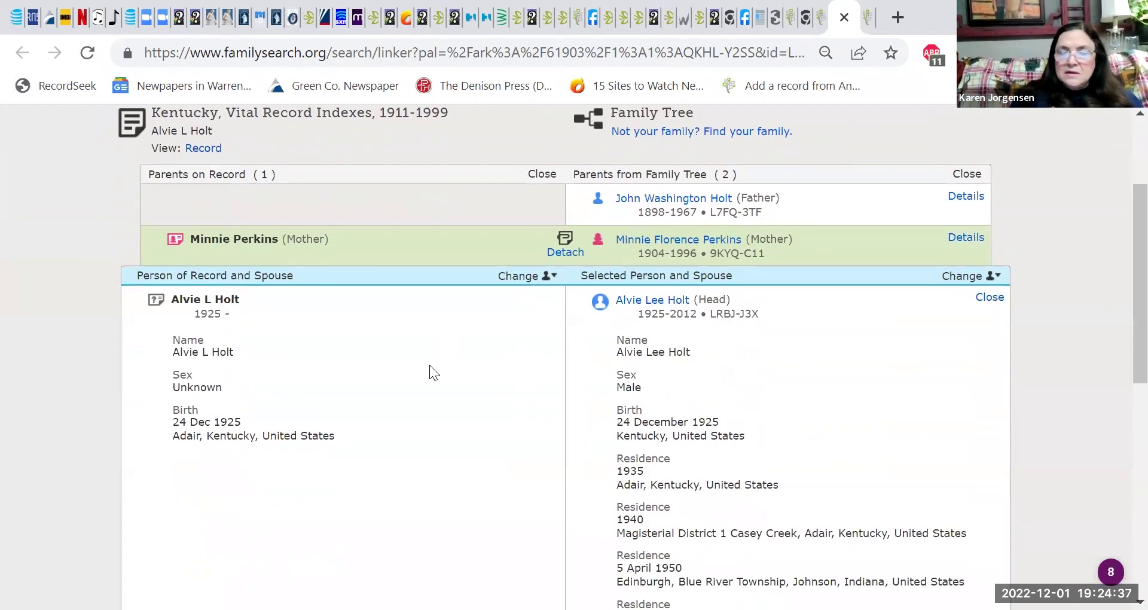
scroll(470, 358, down, 4)
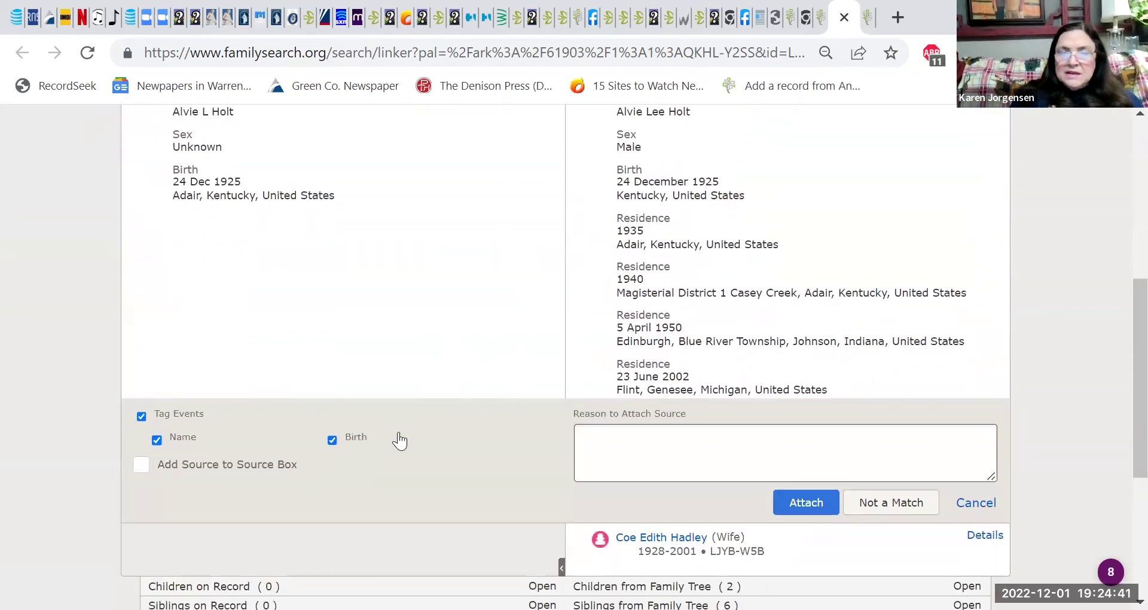
click(807, 502)
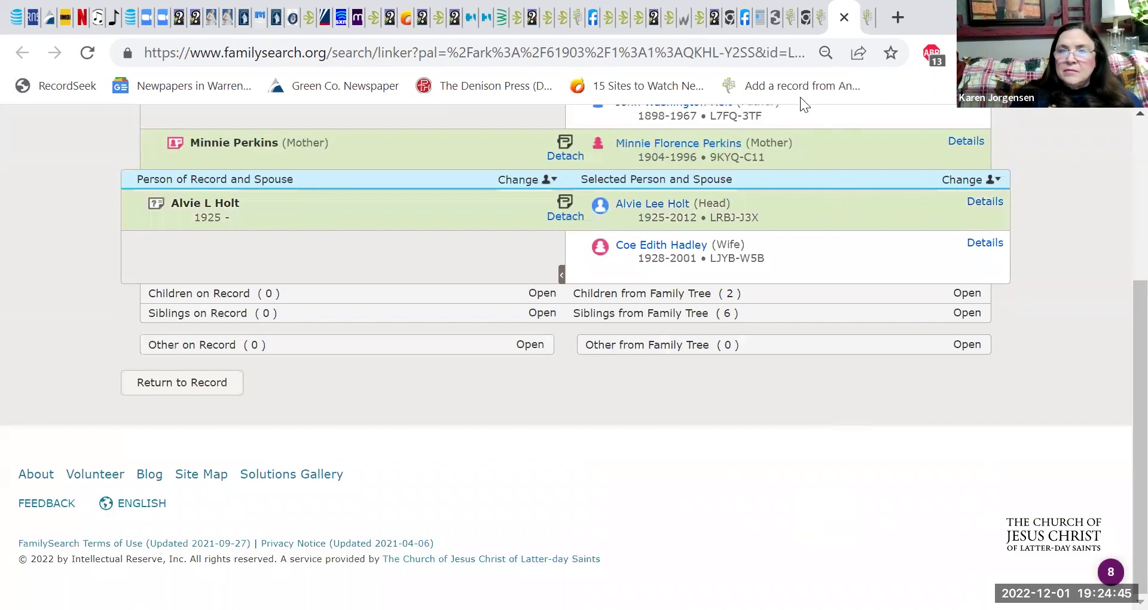
click(842, 19)
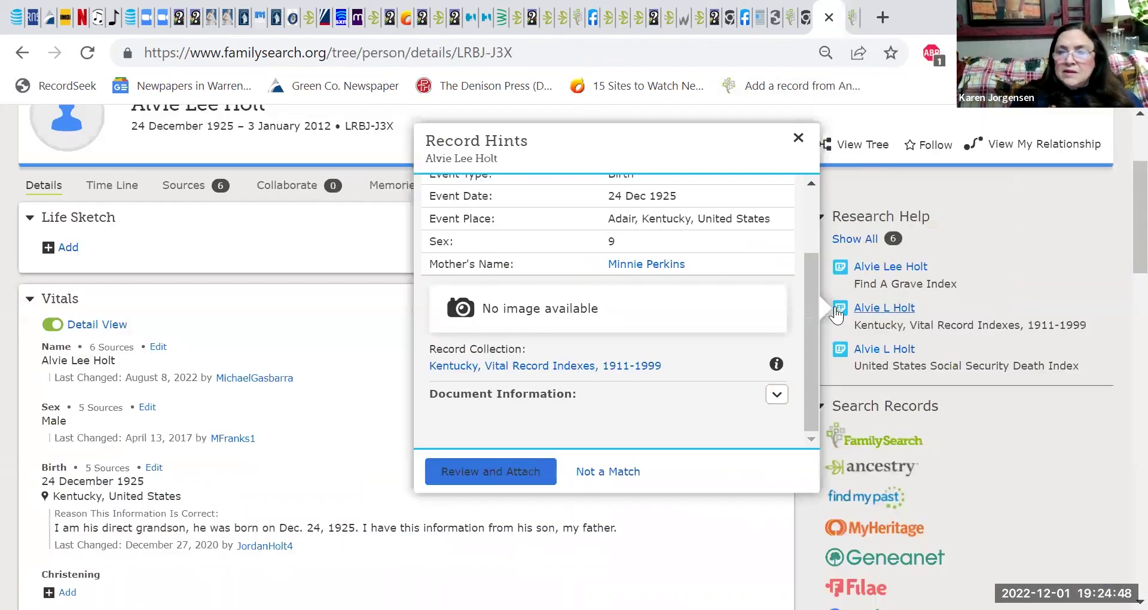
Step: Review the United States Social Security Death Index hint against the person's tree entry, attach it with its tagged events and close the attachment page
click(870, 351)
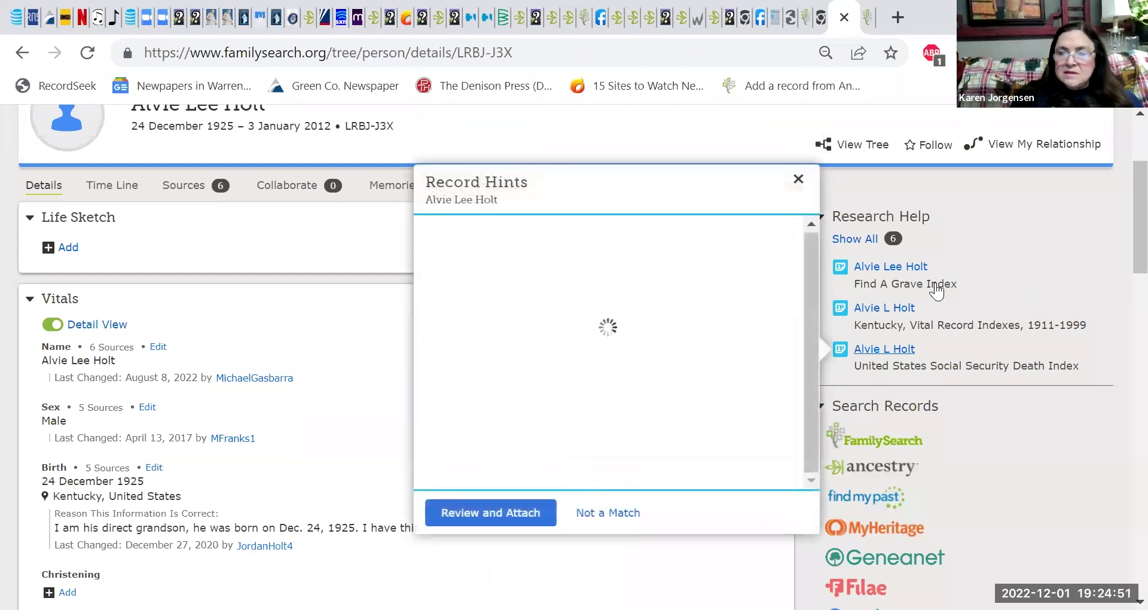
click(513, 527)
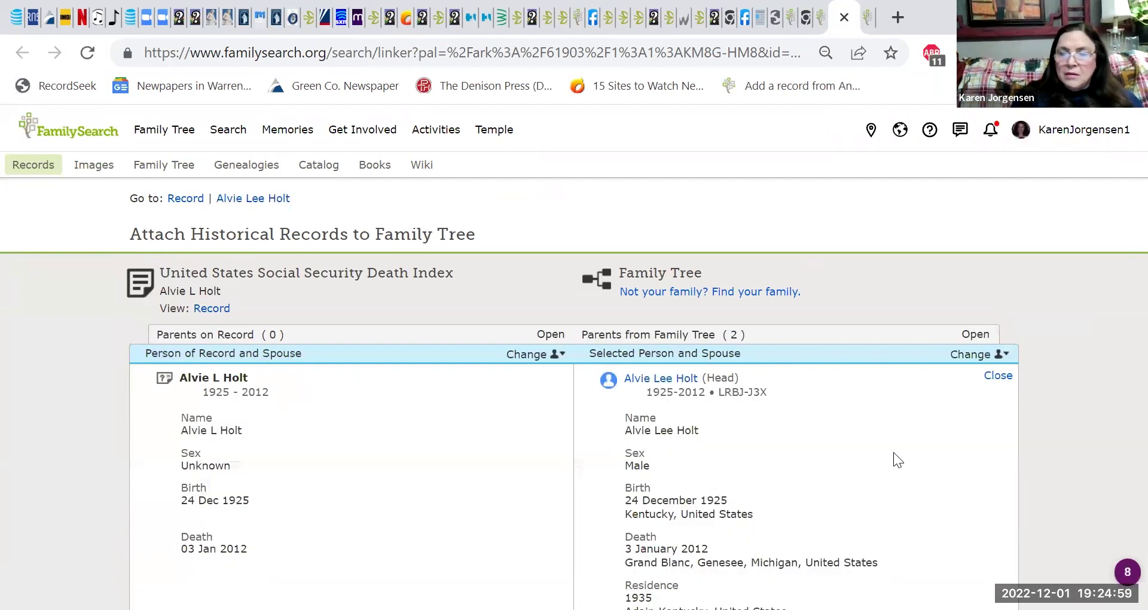
scroll(893, 453, down, 2)
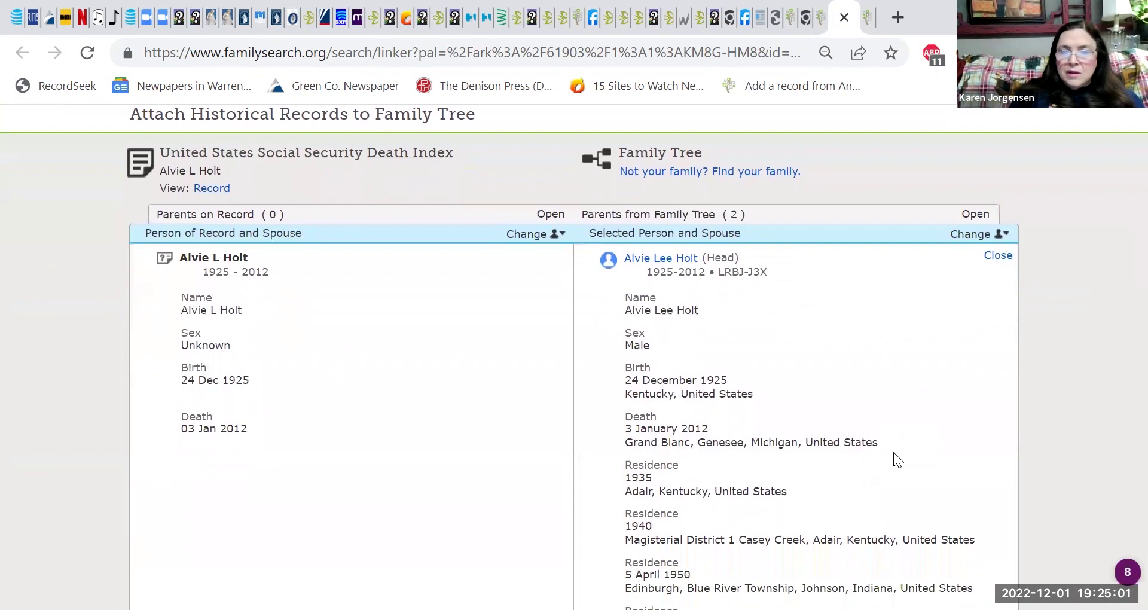
scroll(893, 458, down, 5)
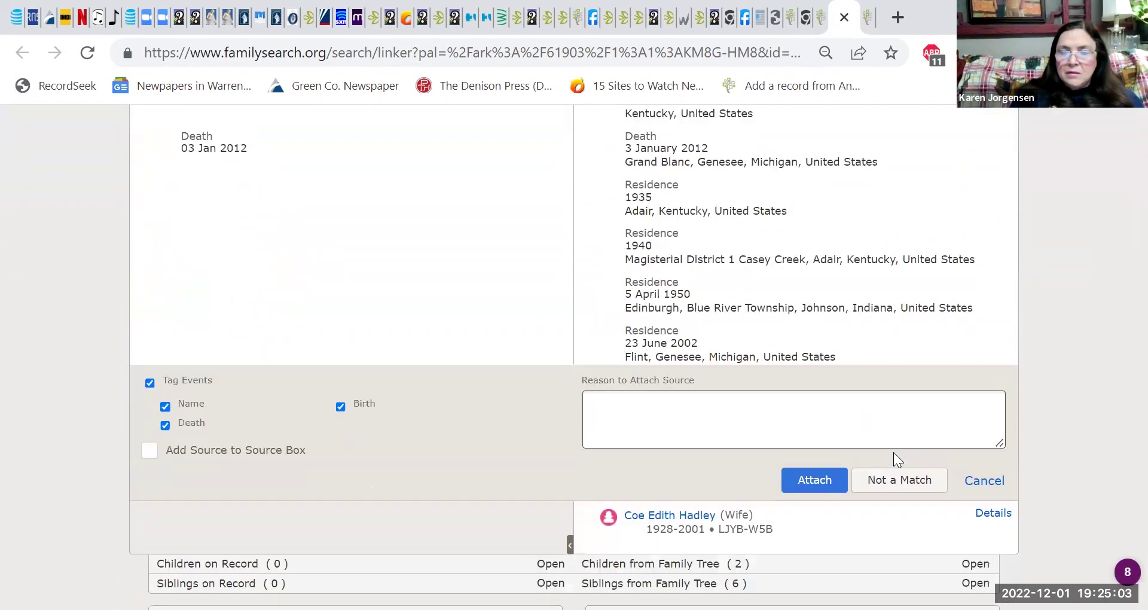
scroll(893, 459, down, 2)
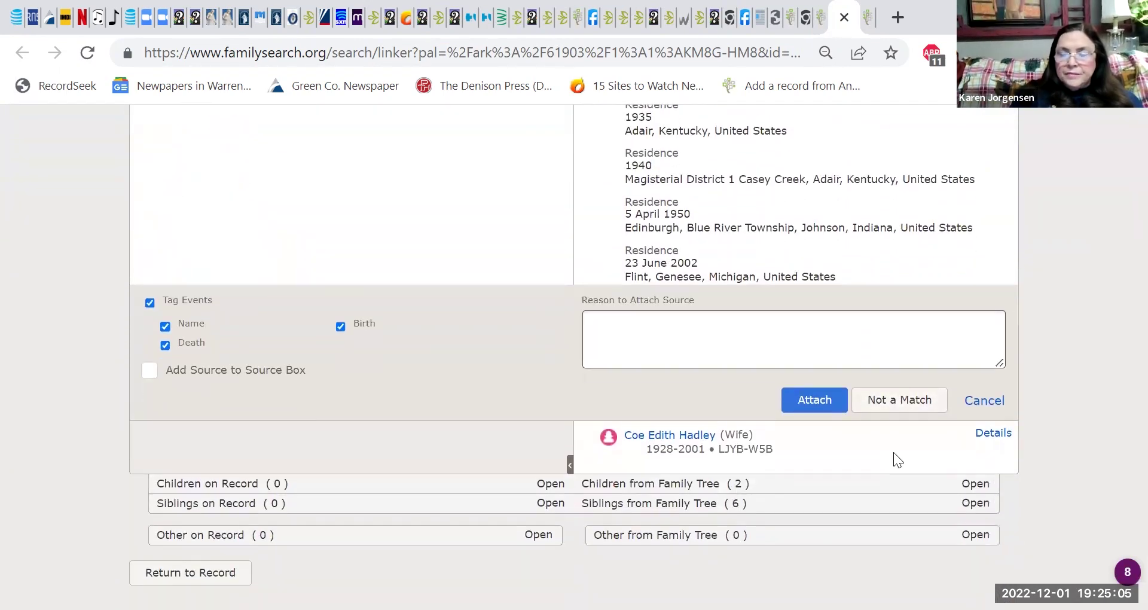
click(803, 399)
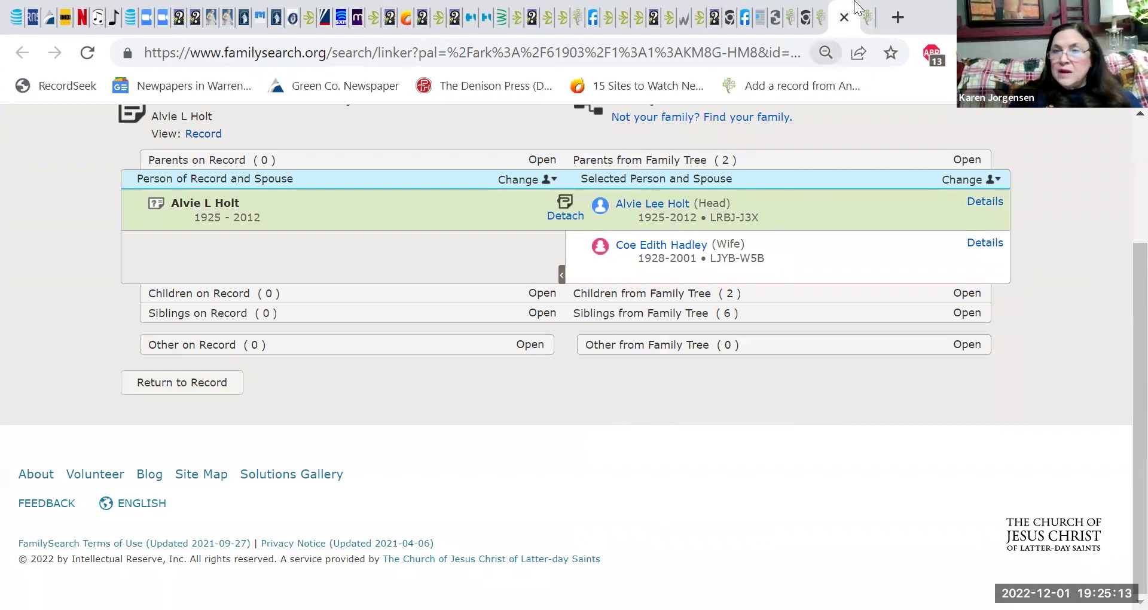
click(843, 17)
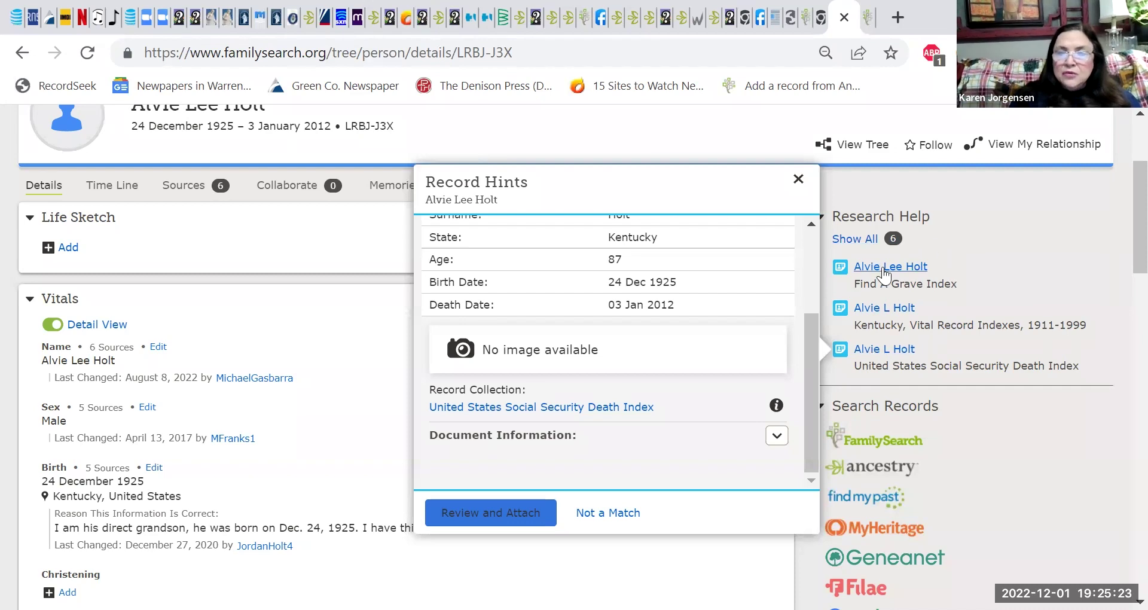
Step: Show all of the person's research helps and look through the remaining record hints
click(849, 240)
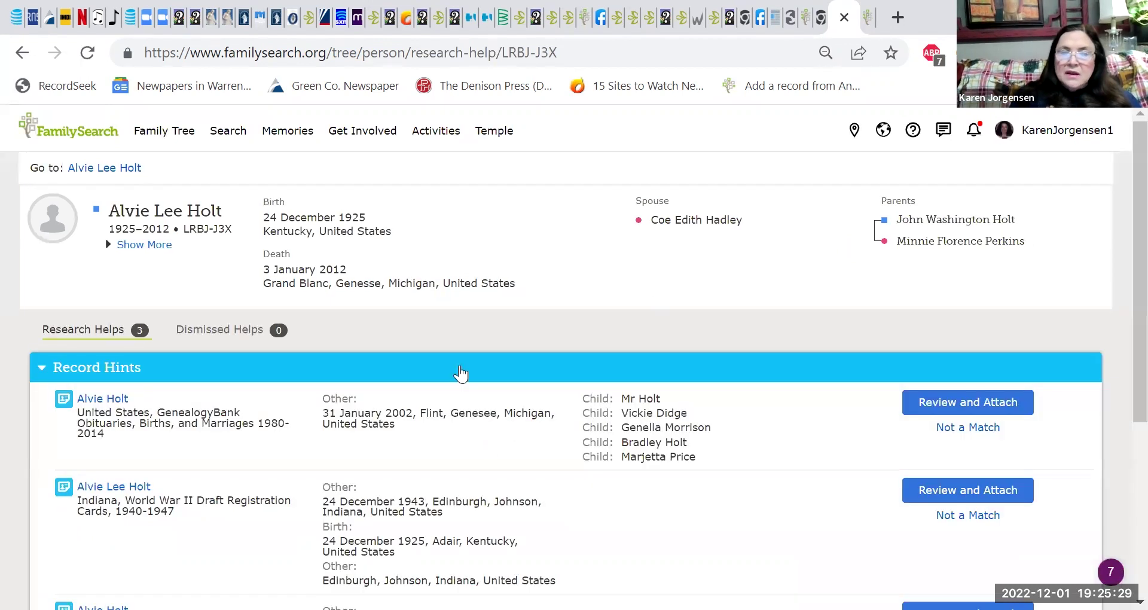
scroll(659, 281, down, 3)
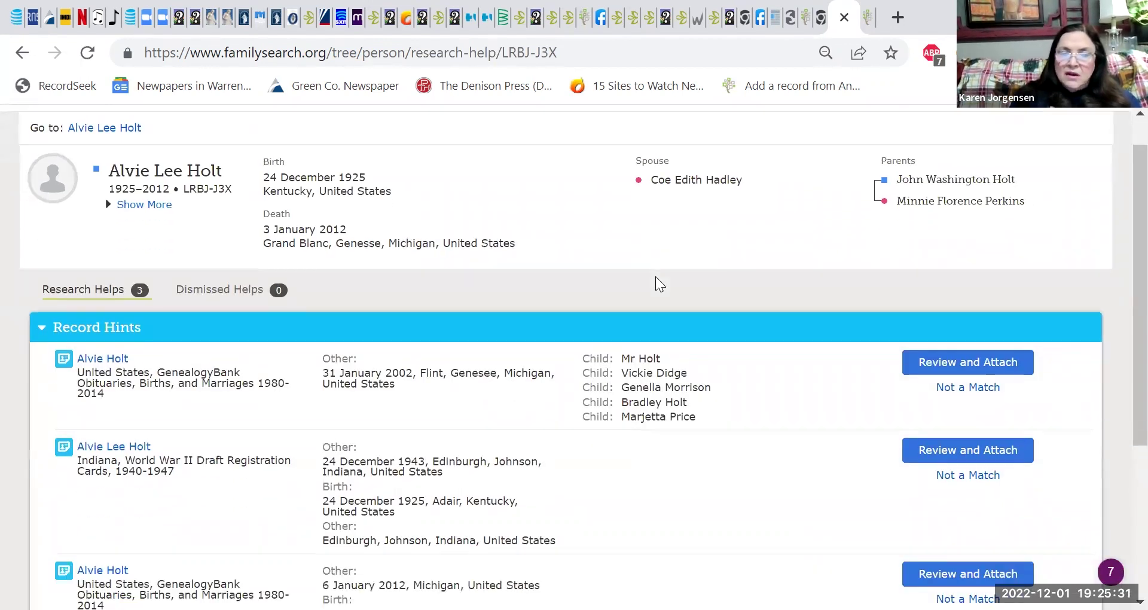
scroll(657, 278, up, 1)
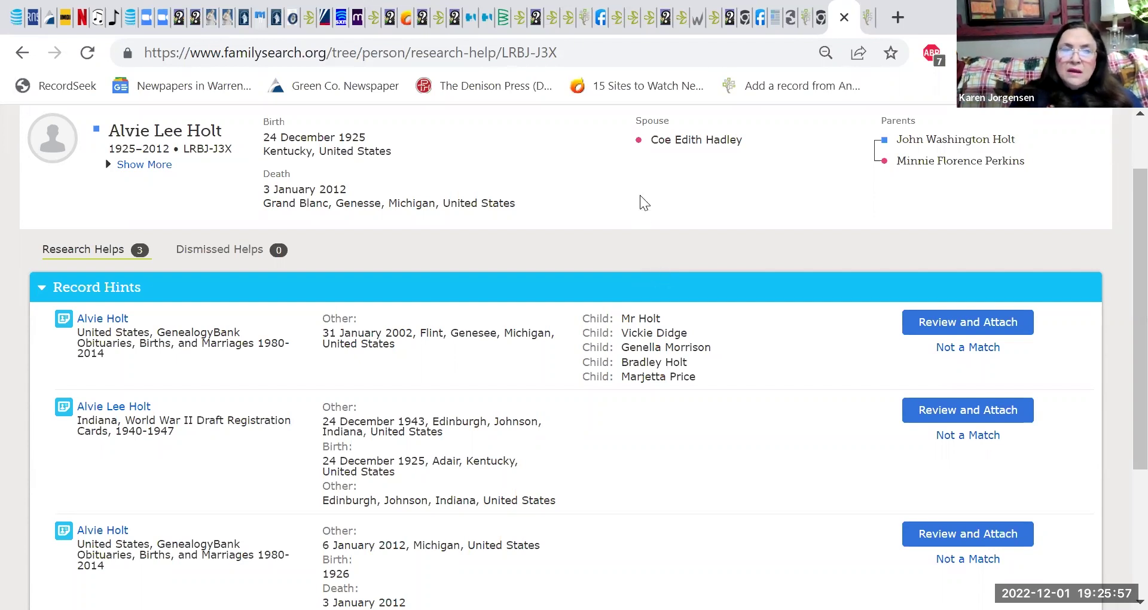
scroll(644, 203, down, 1)
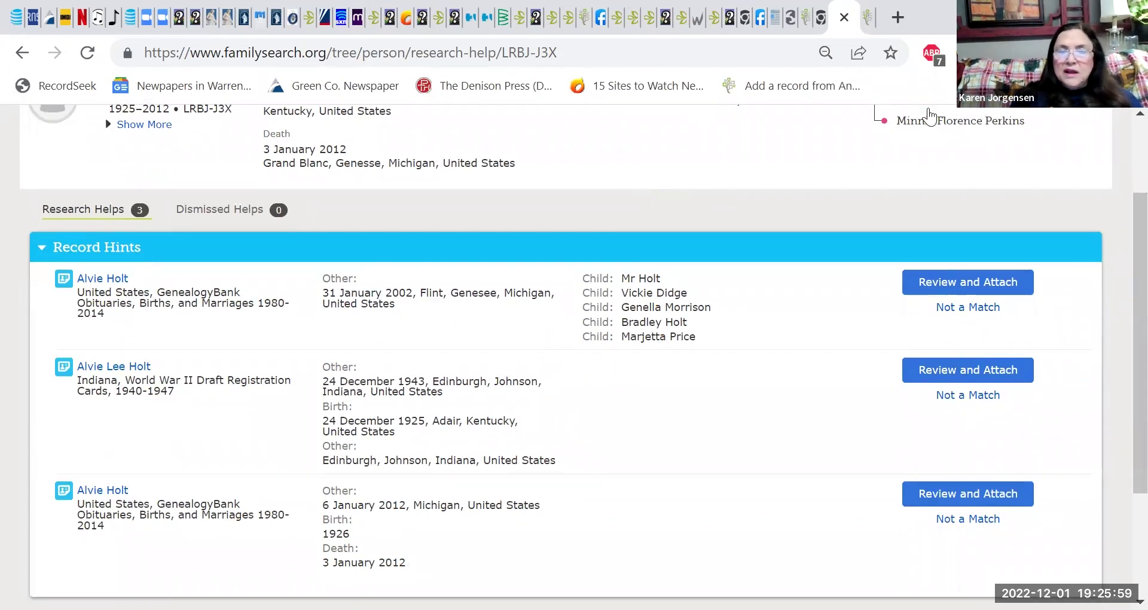
Step: Return to the person's details, and collapse and re-expand the research help section
click(22, 52)
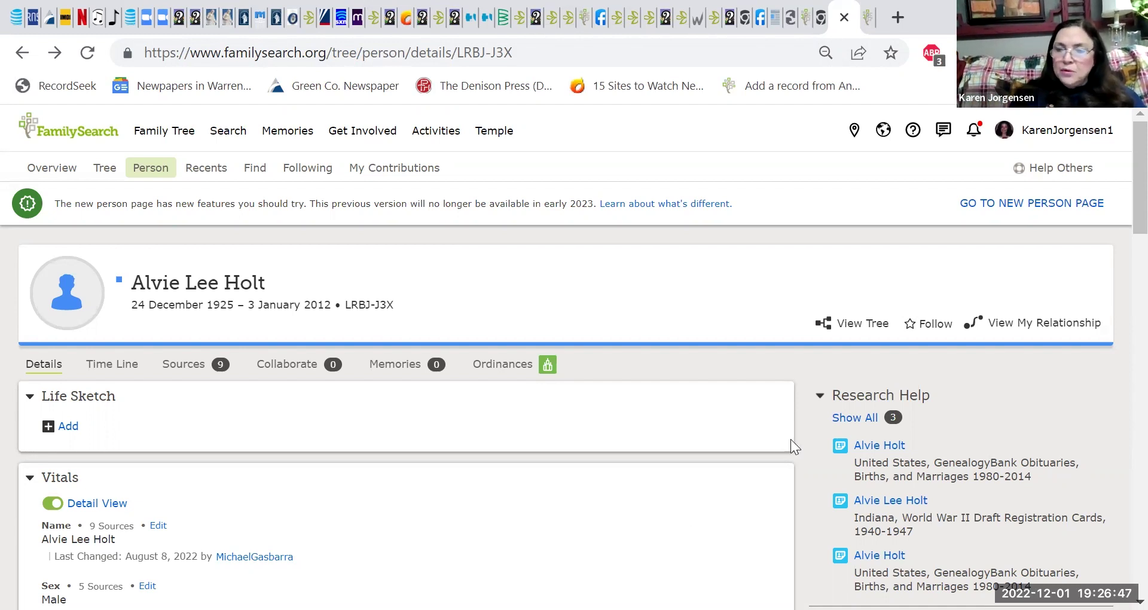
click(820, 397)
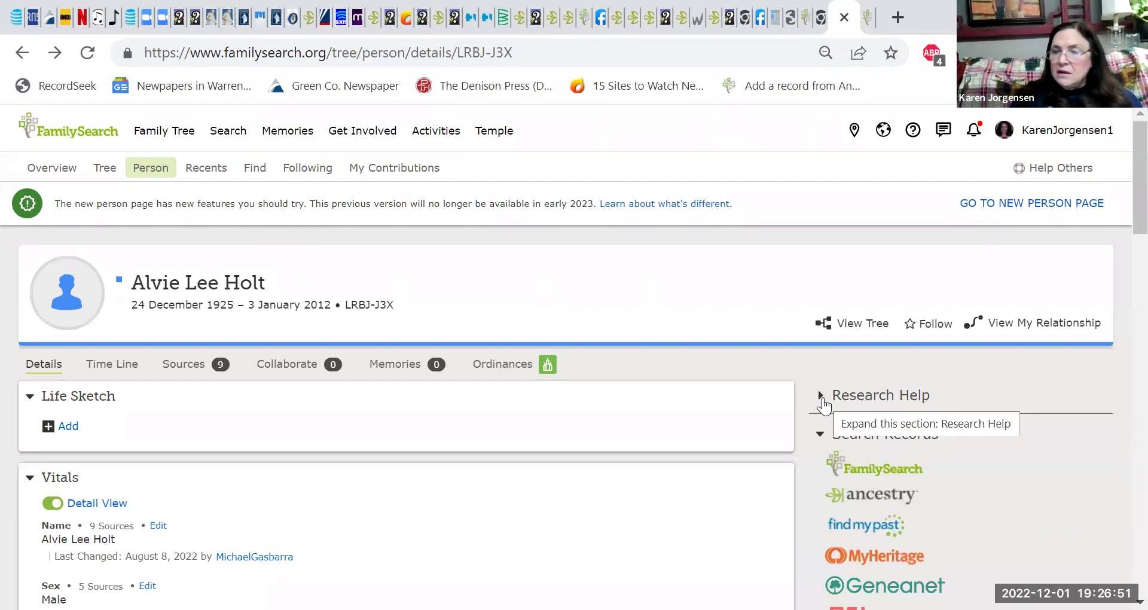
click(865, 403)
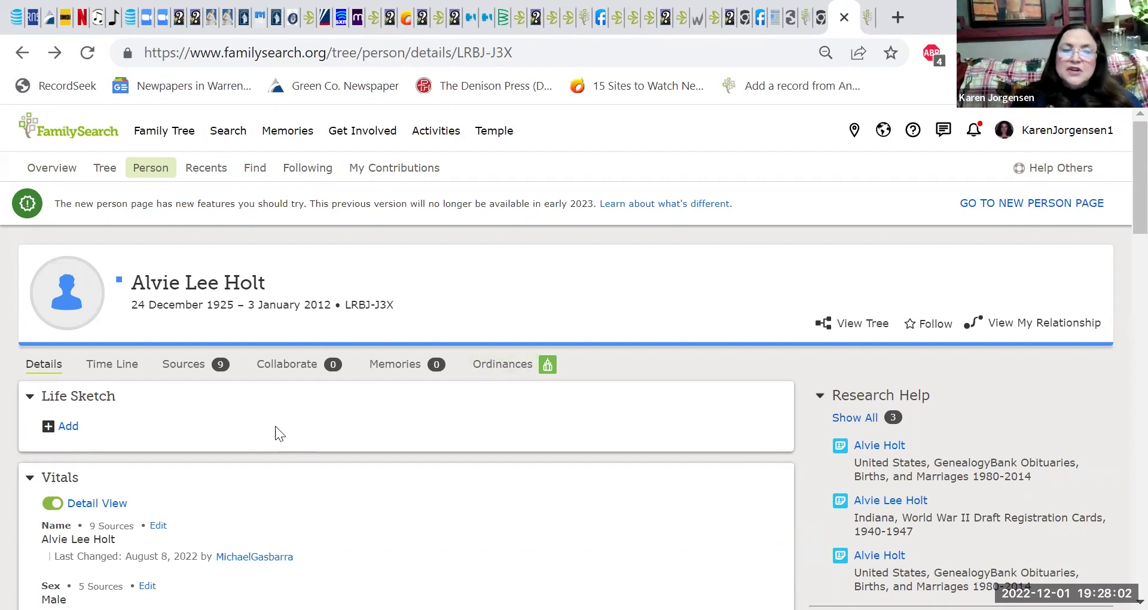
Step: Open the person's sources and review the list, including the newly attached records
click(183, 366)
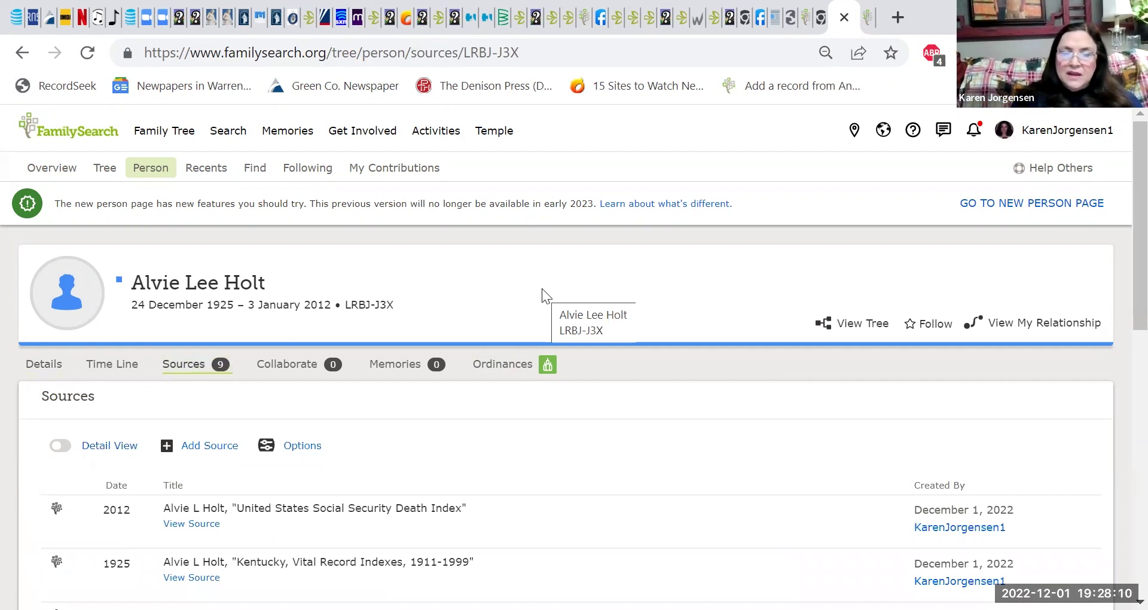
scroll(620, 277, down, 4)
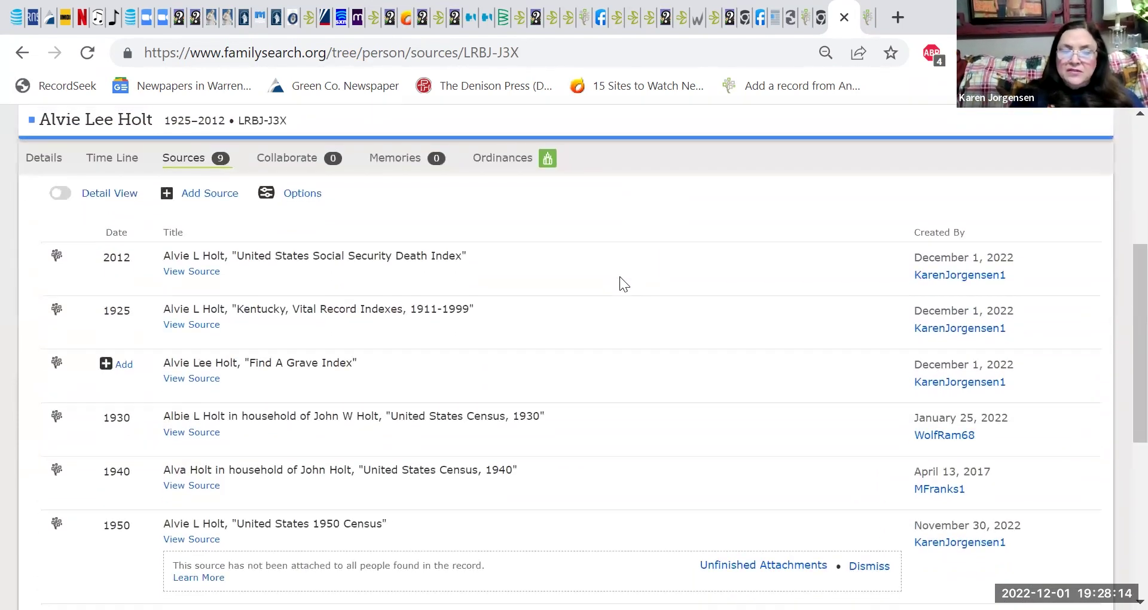
scroll(619, 276, down, 1)
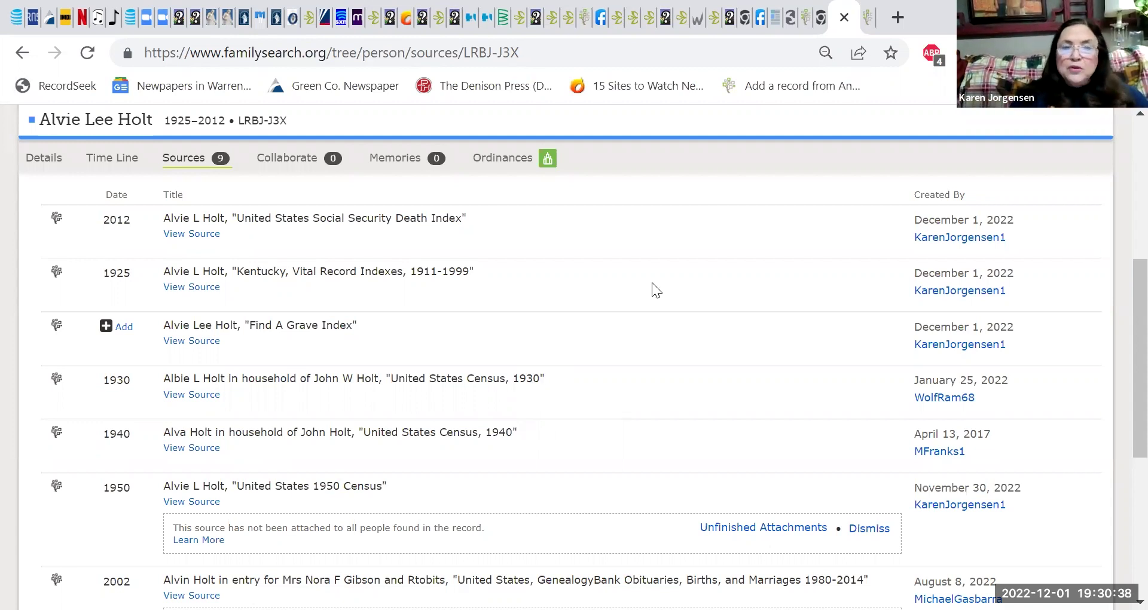
Step: Return to the person's details and review the vitals from name through burial
click(23, 52)
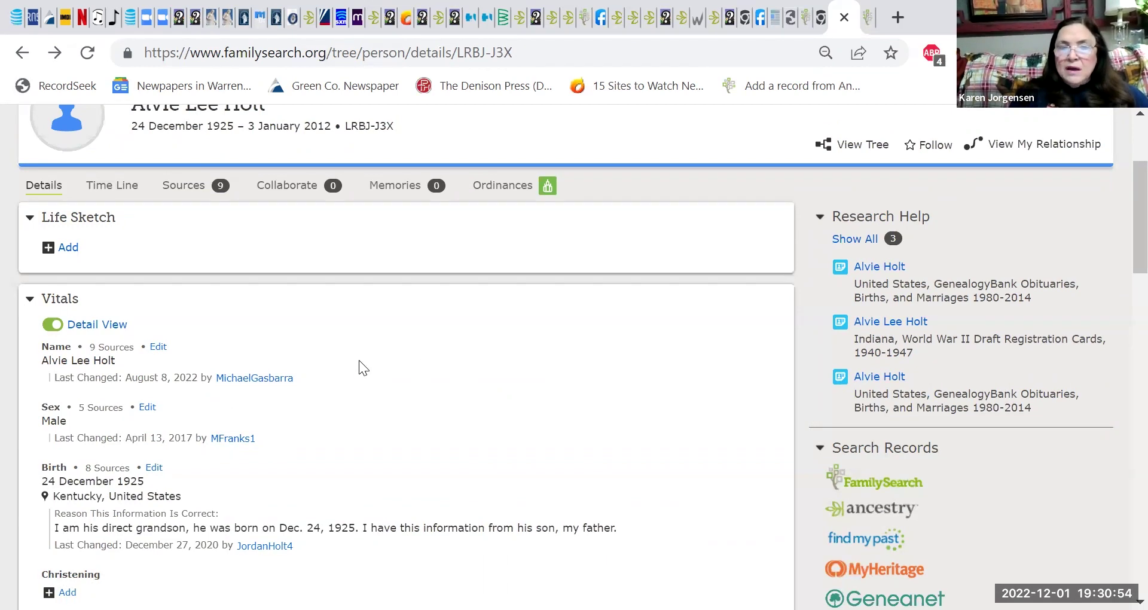
scroll(444, 366, up, 1)
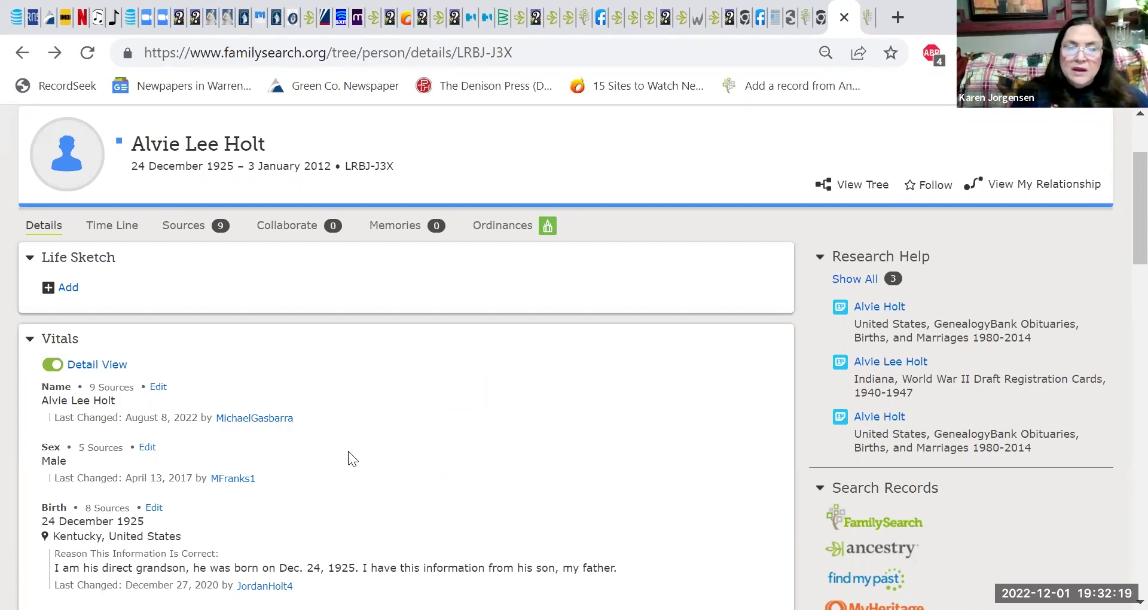
scroll(348, 452, down, 2)
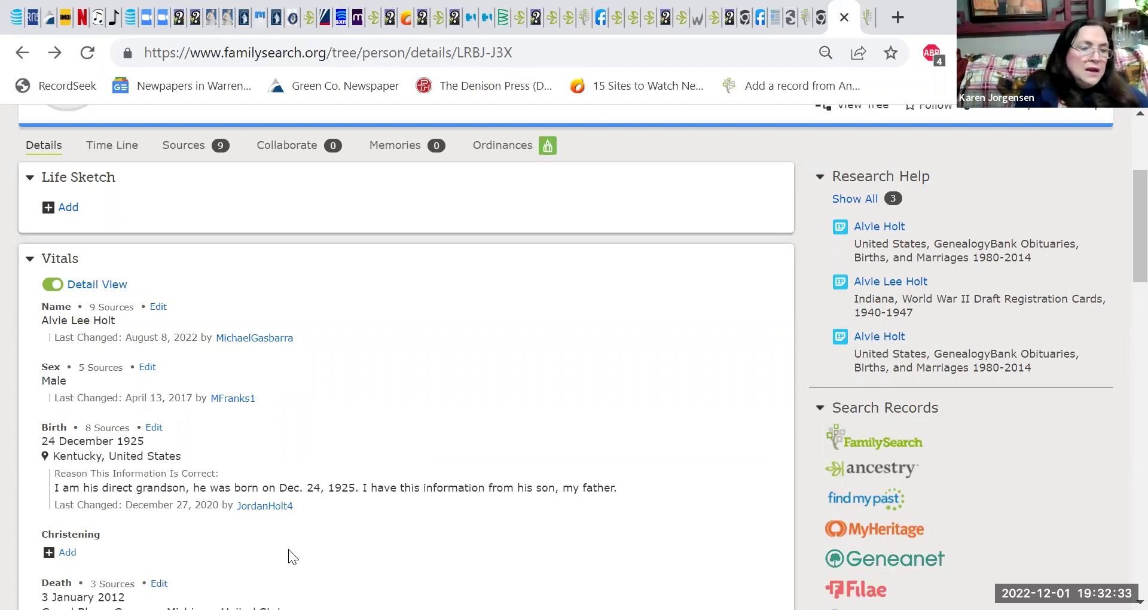
drag(288, 548, 513, 388)
click(662, 313)
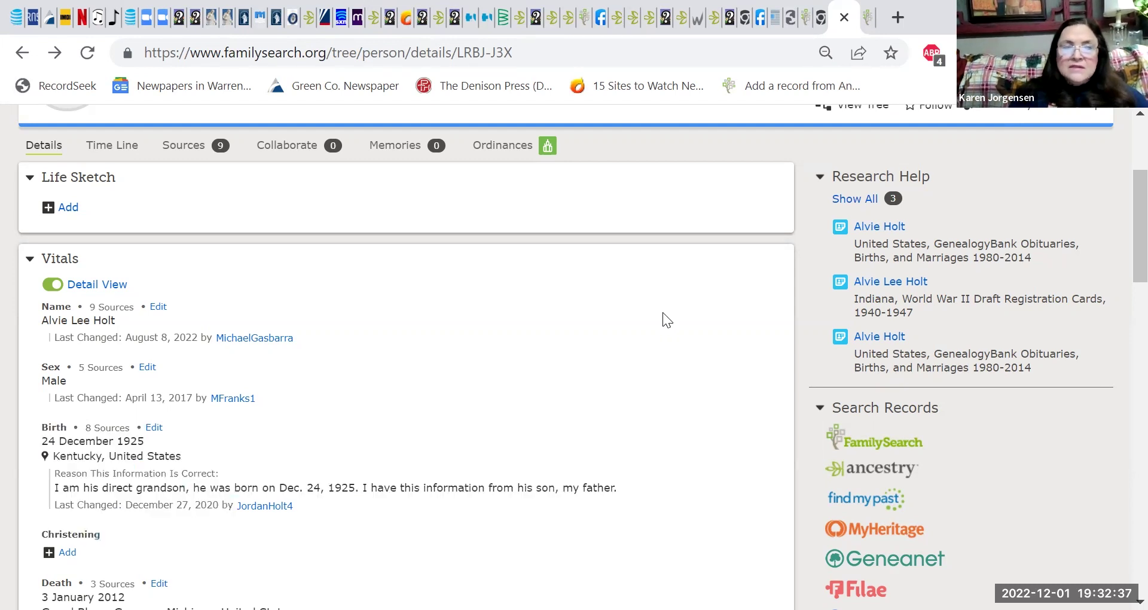
scroll(662, 312, down, 3)
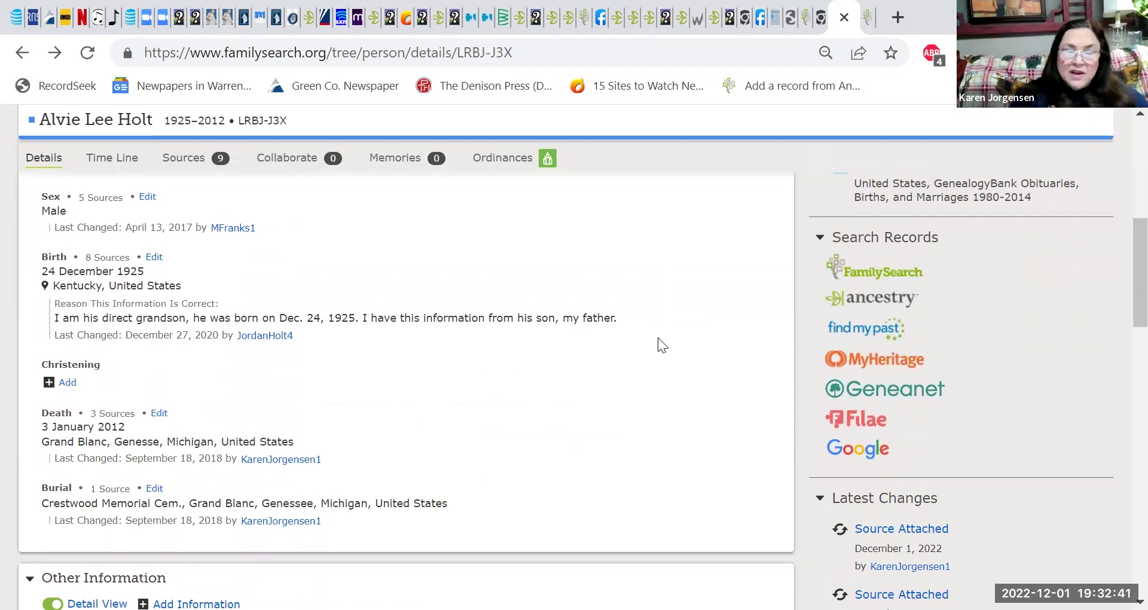
Step: Search Ancestry for the person from the profile's record search, accepting the partner site notice, and look over the results
click(870, 302)
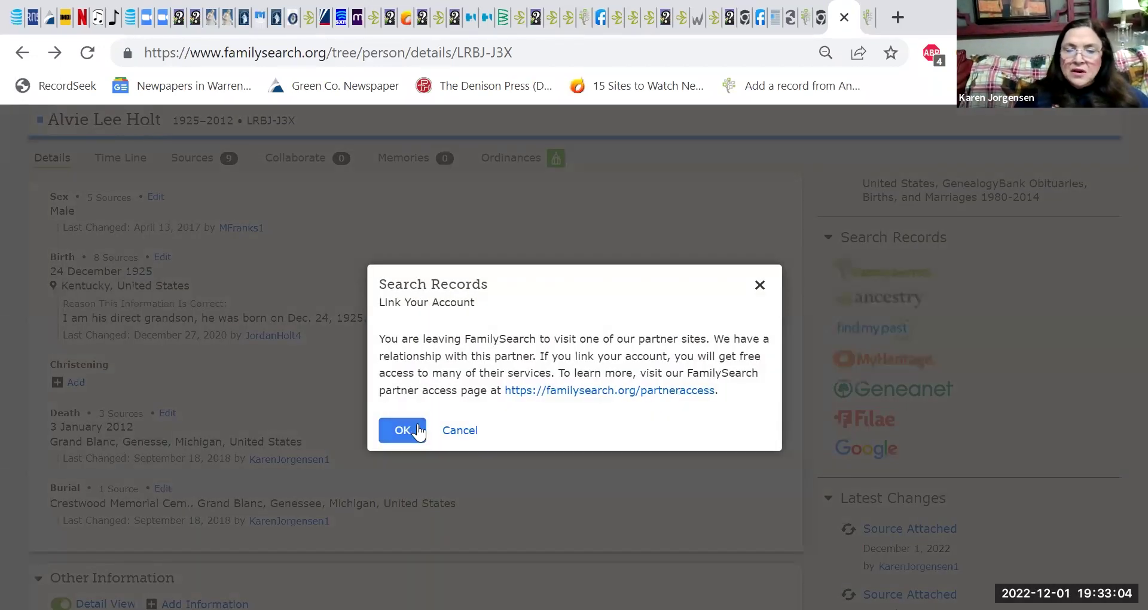
click(407, 431)
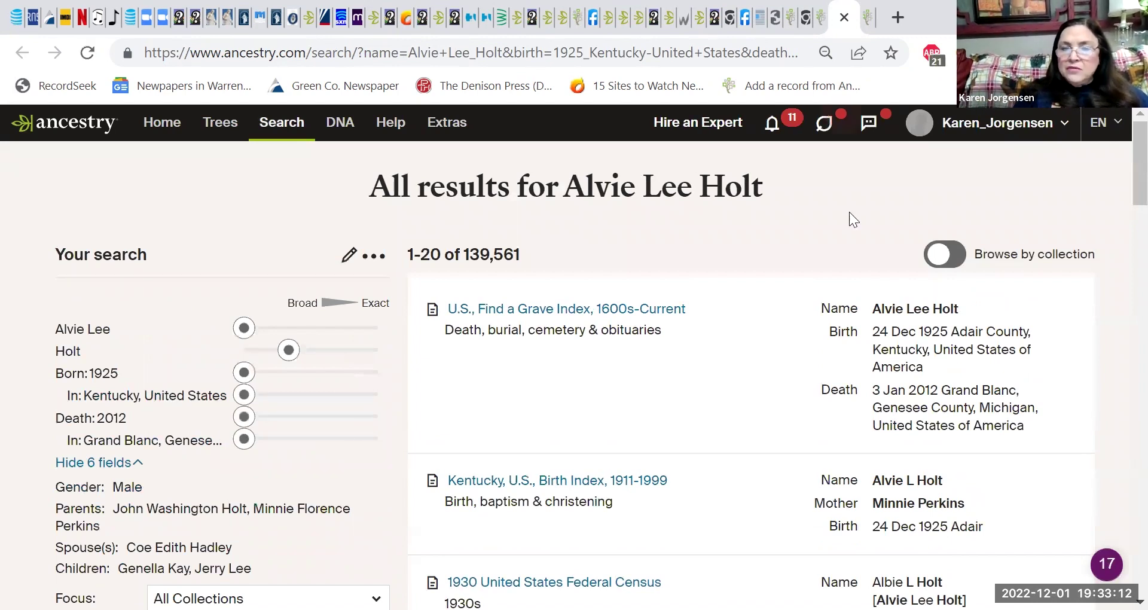
scroll(792, 217, down, 2)
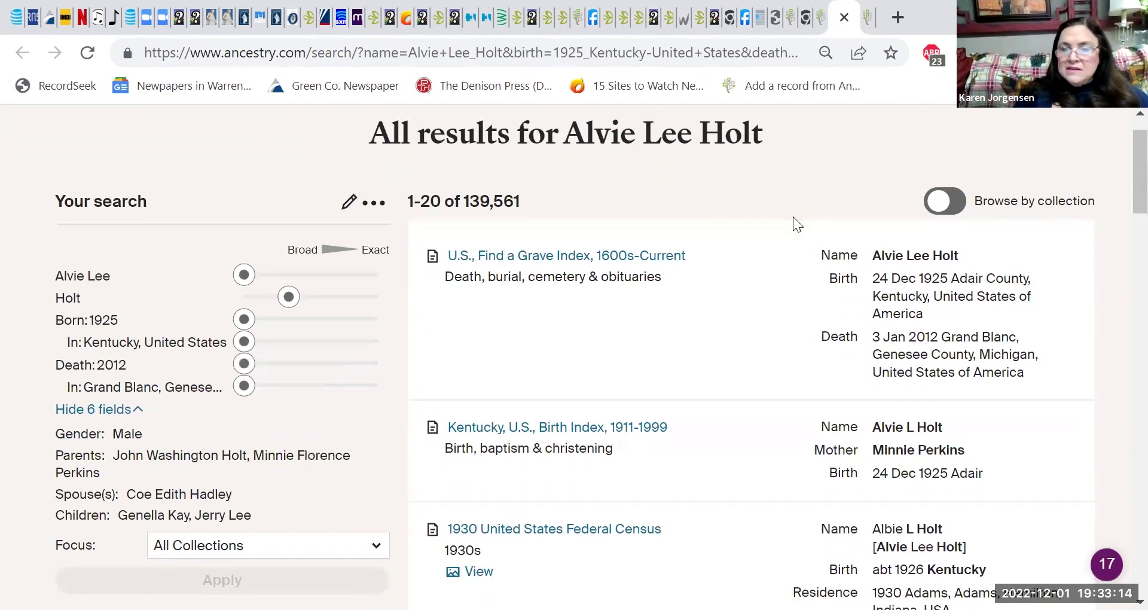
Step: Read through the person's U.S., Find a Grave Index record and find others researching the person in Public Member Trees
click(528, 231)
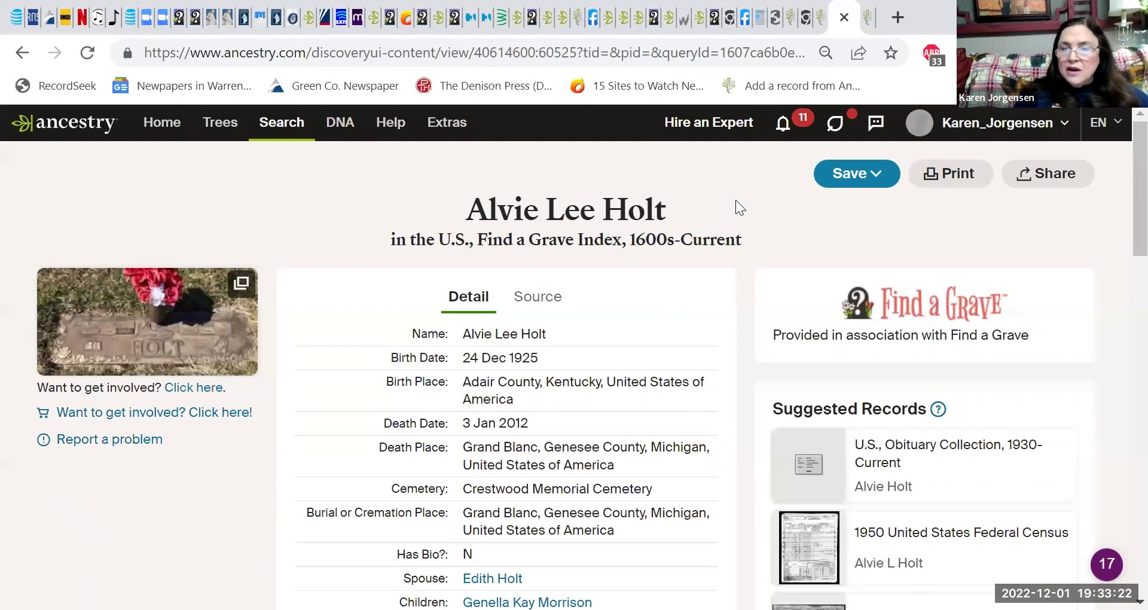
scroll(736, 202, down, 4)
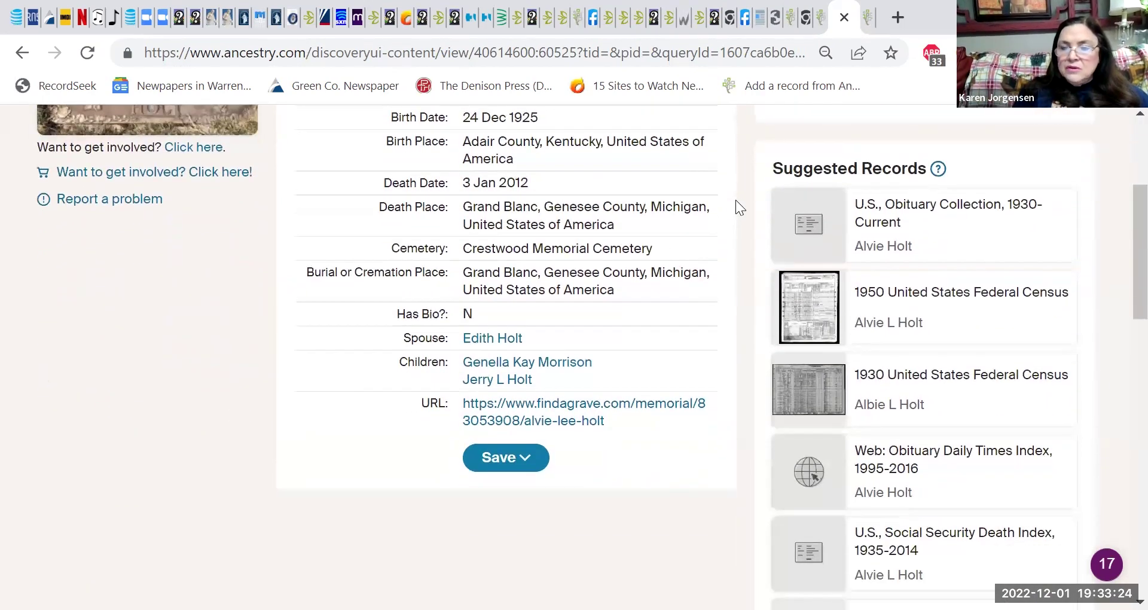
scroll(735, 200, down, 7)
scroll(735, 200, down, 8)
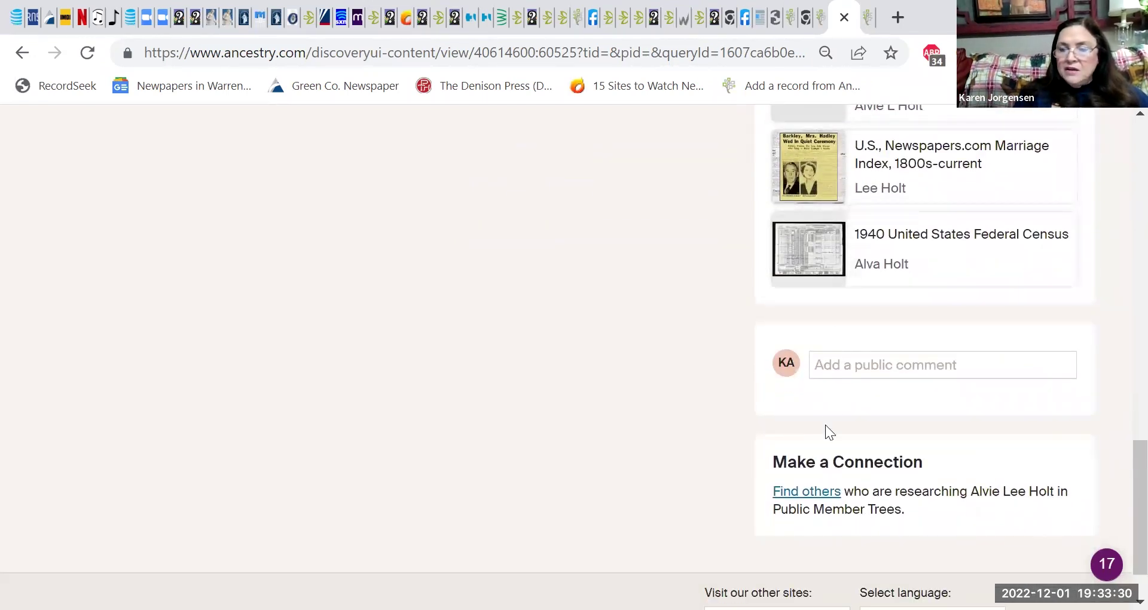
click(789, 492)
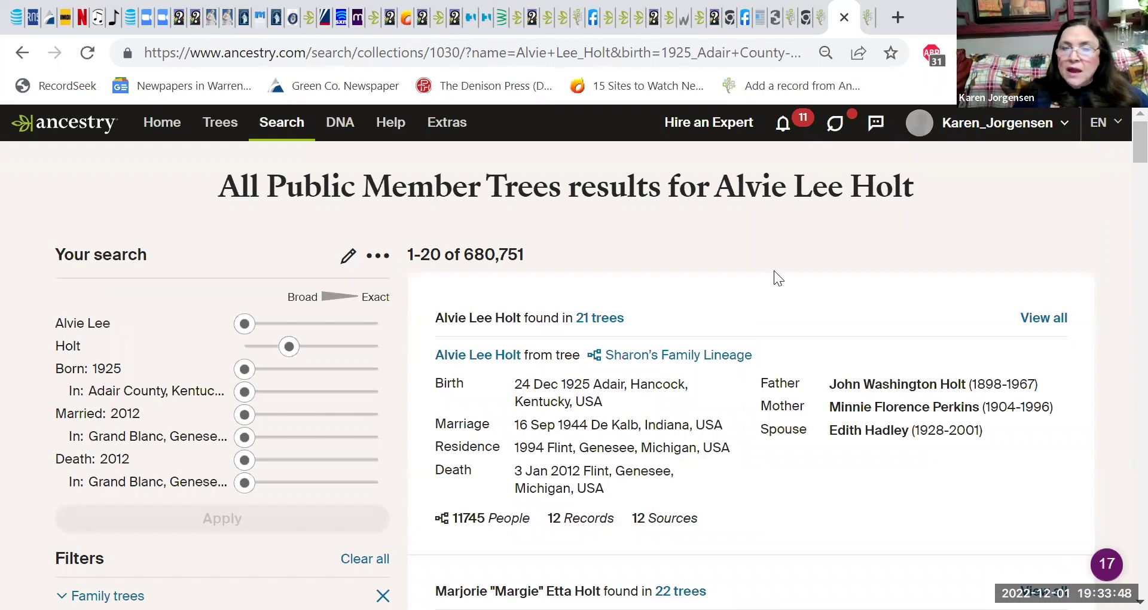
Step: Open the person's profile from the first listed public member tree and review its facts, sources and family members
scroll(773, 271, down, 1)
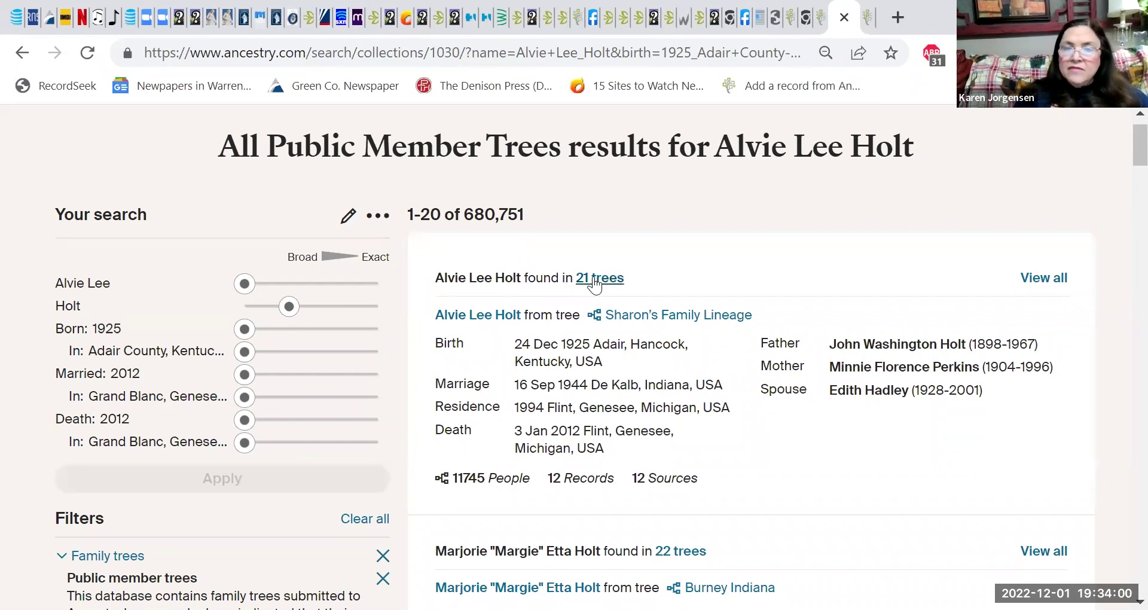
click(490, 316)
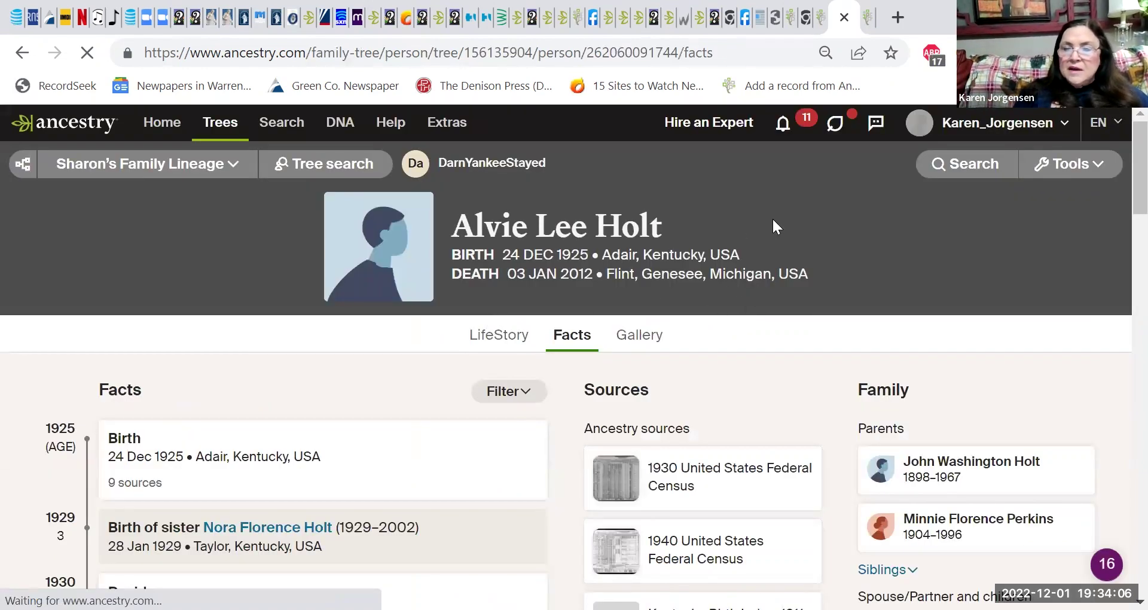
scroll(773, 221, down, 1)
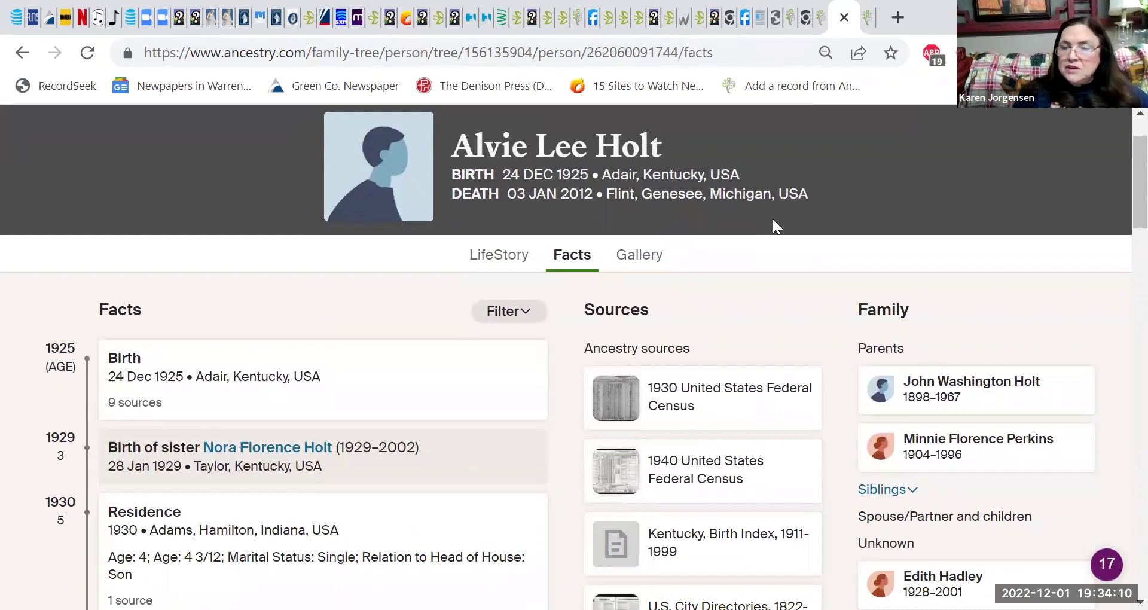
scroll(772, 219, down, 2)
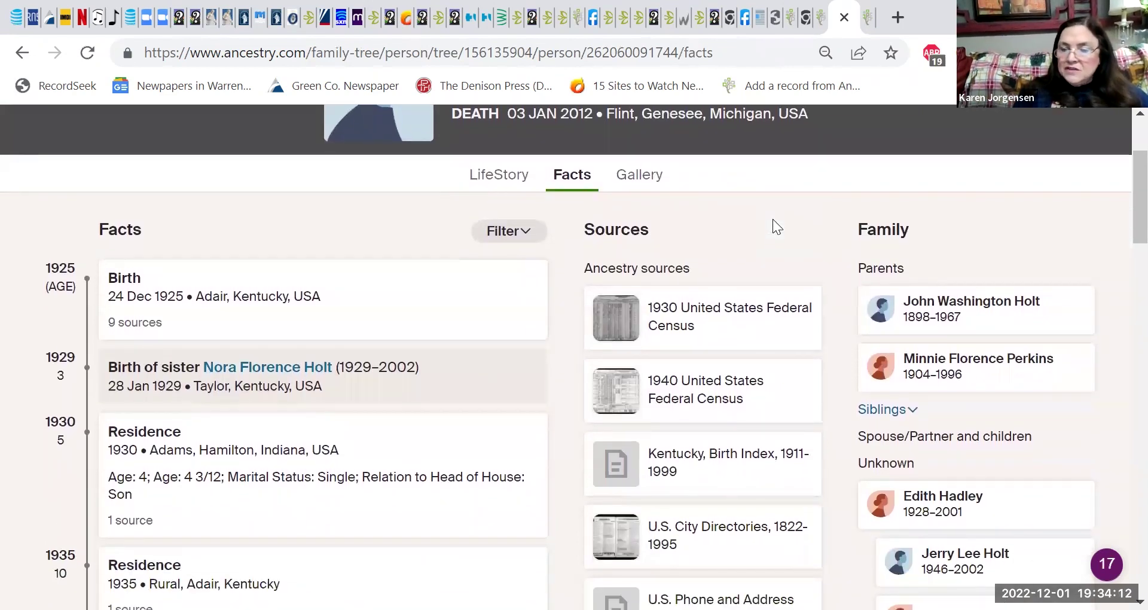
scroll(773, 219, down, 3)
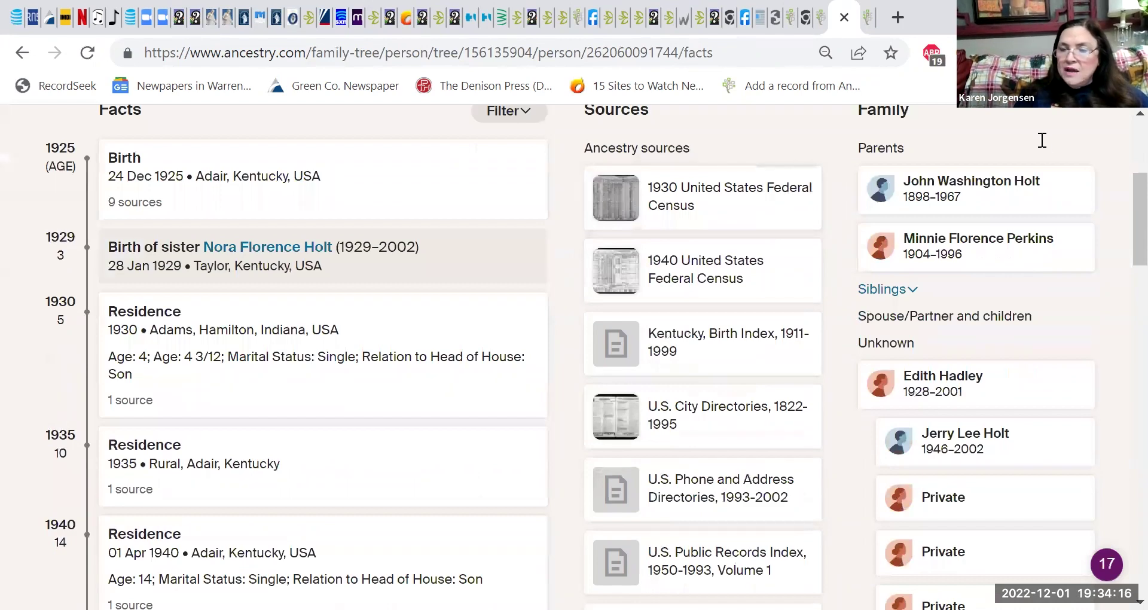
scroll(837, 459, down, 1)
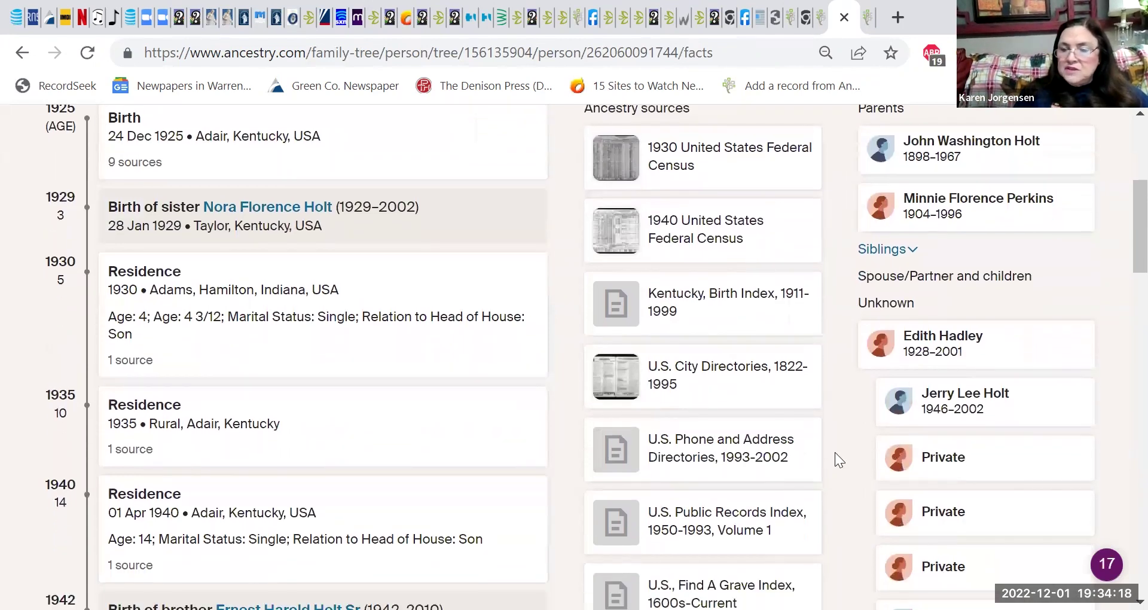
scroll(835, 452, down, 3)
scroll(835, 453, up, 6)
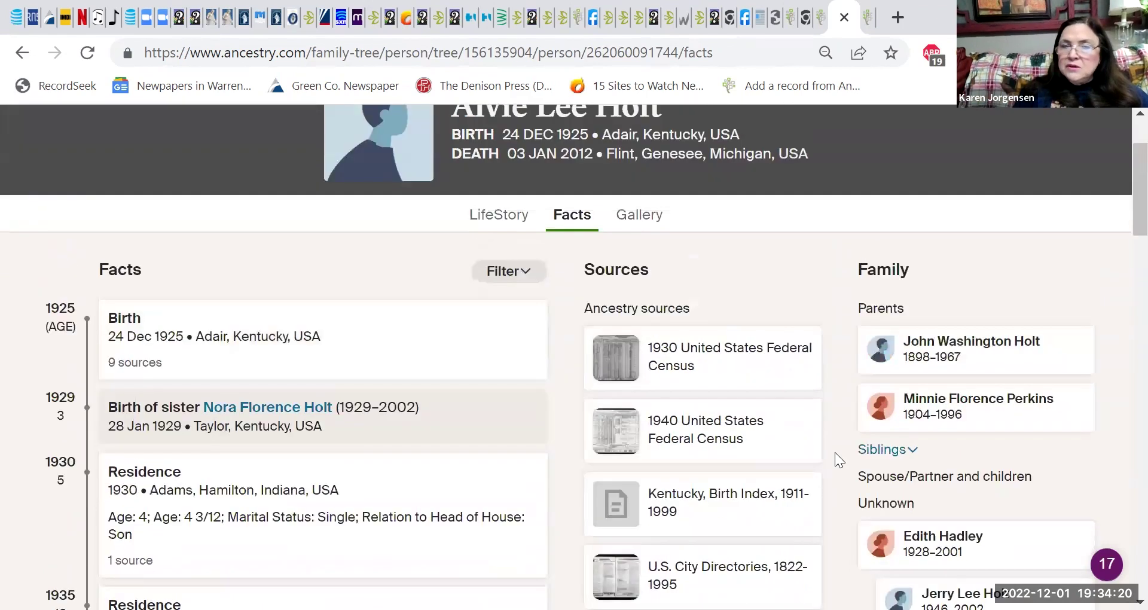
scroll(835, 452, up, 2)
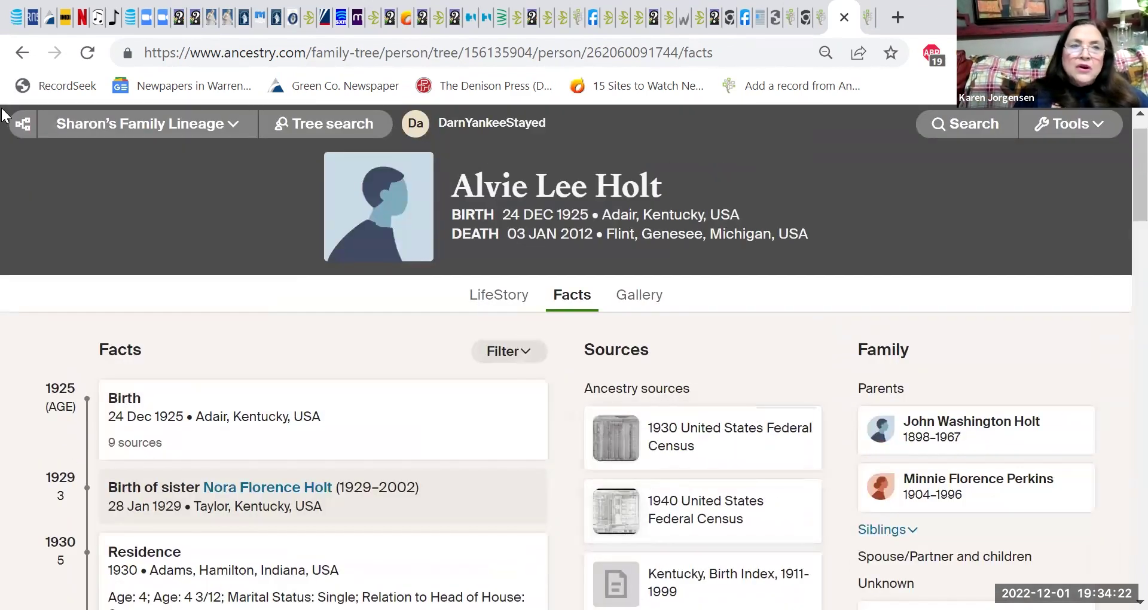
Step: Return to the Public Member Trees results, list all trees containing the person, and compare their vitals, relatives, record counts and source counts
click(22, 53)
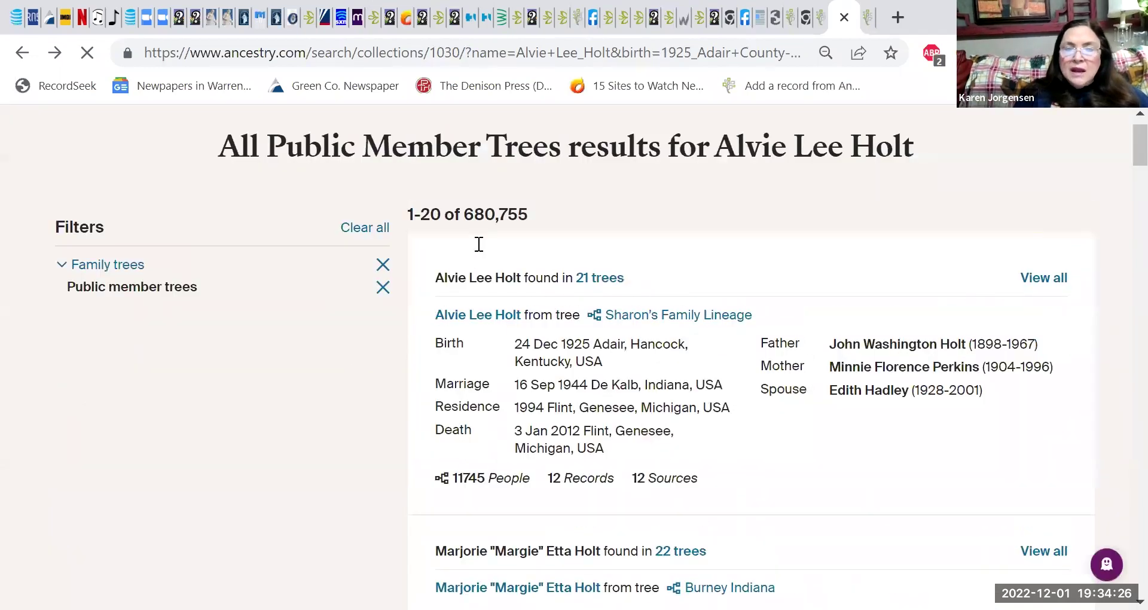
click(598, 279)
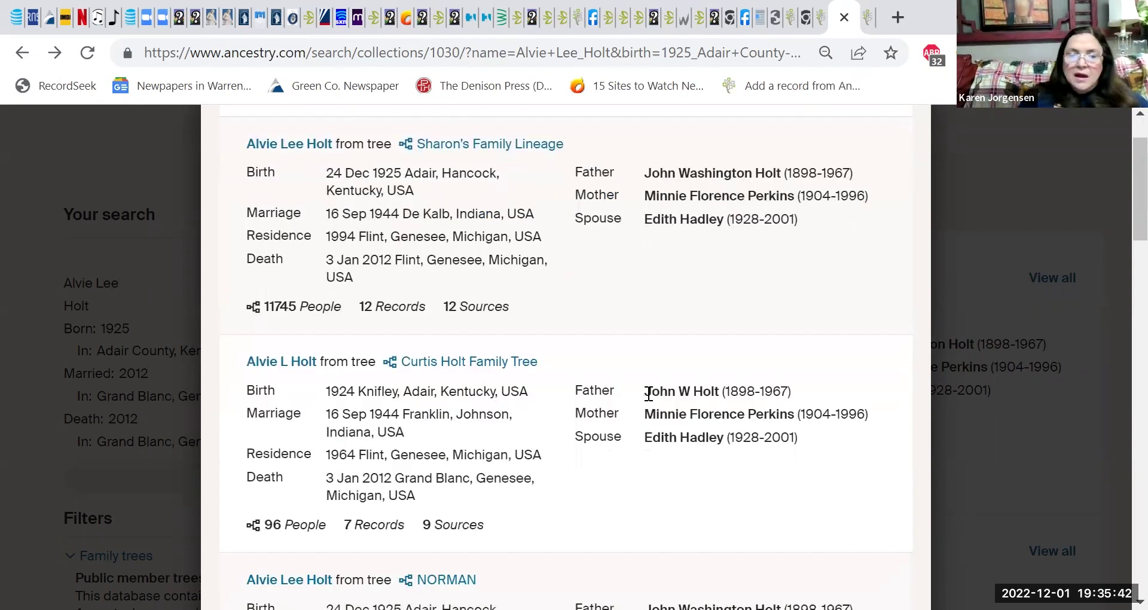
scroll(647, 392, down, 2)
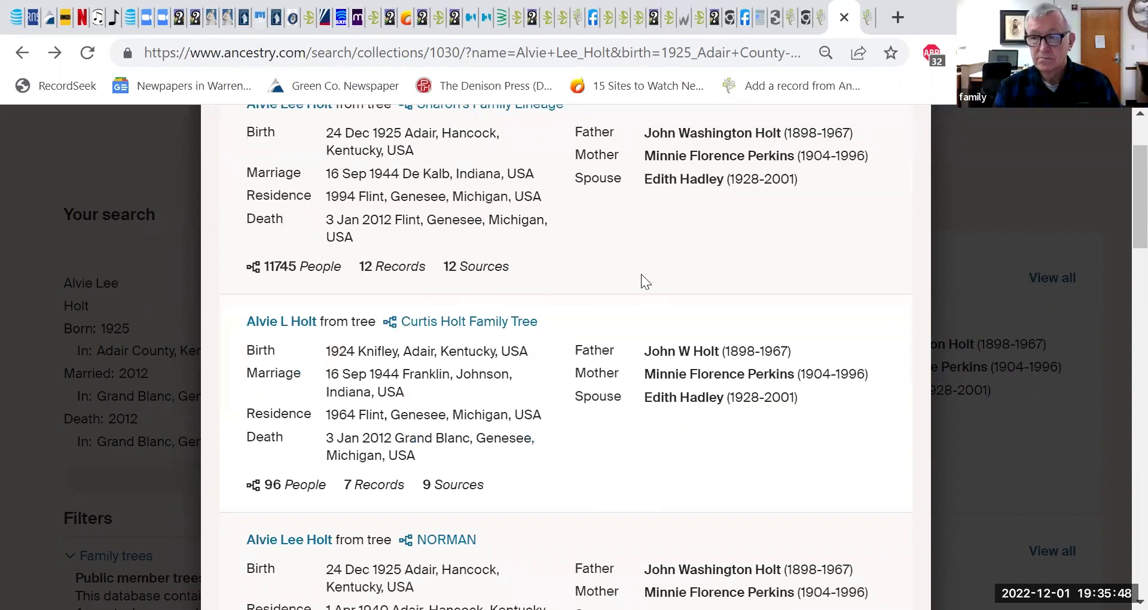
scroll(641, 274, up, 1)
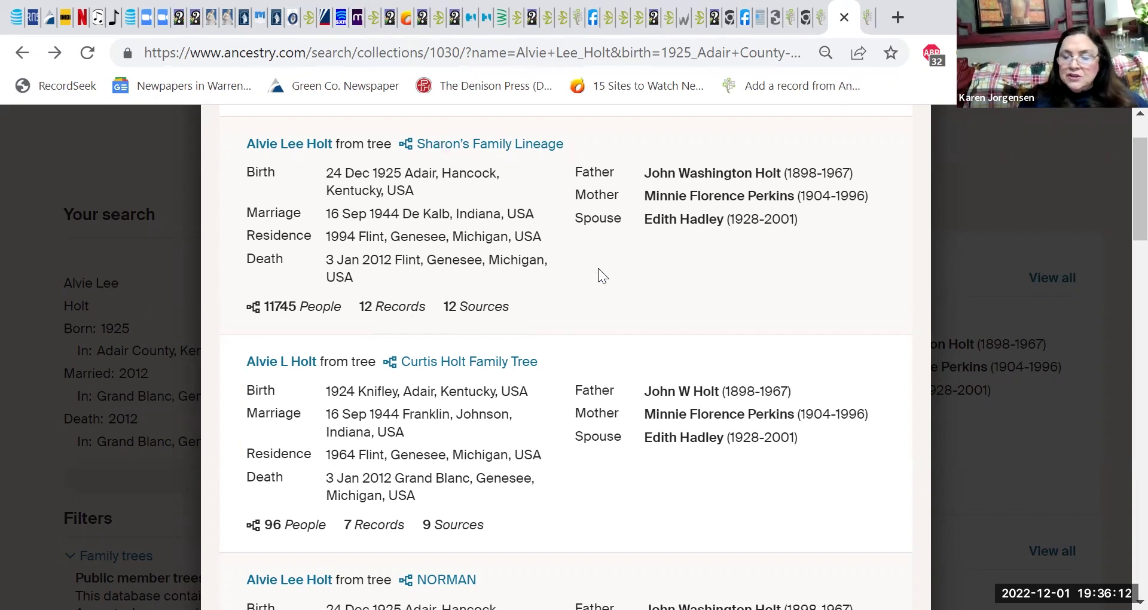
scroll(598, 269, down, 5)
scroll(598, 268, down, 3)
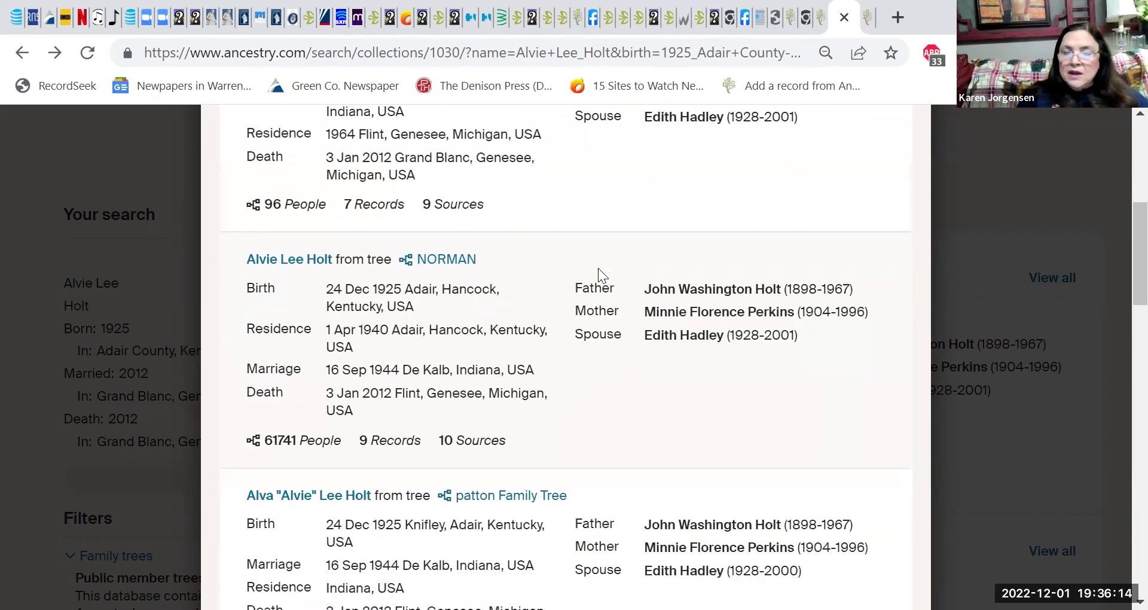
scroll(598, 276, down, 1)
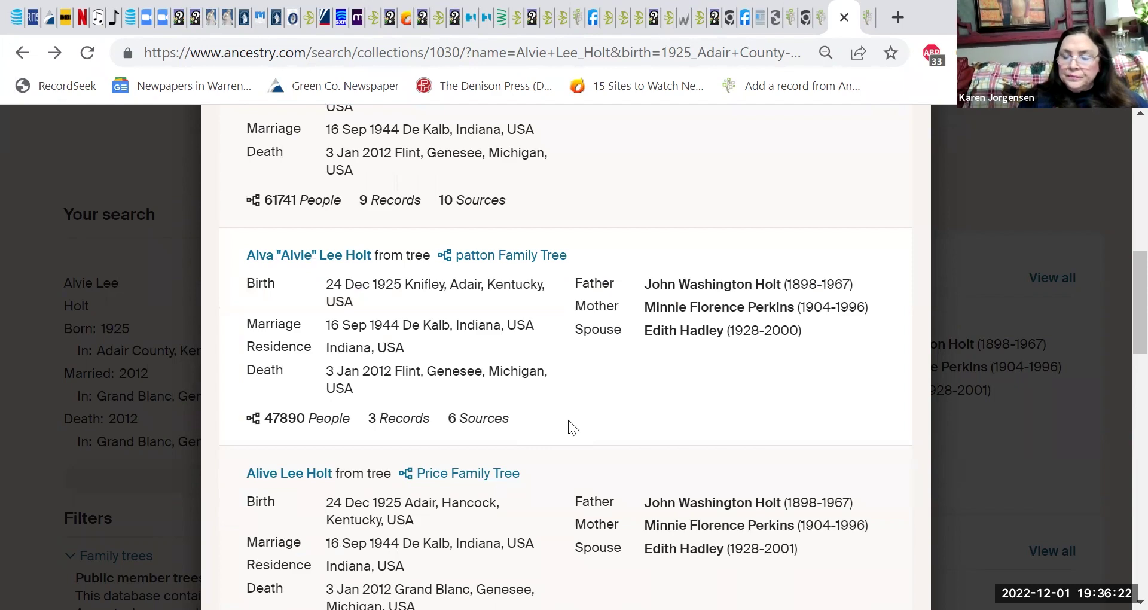
scroll(568, 420, down, 5)
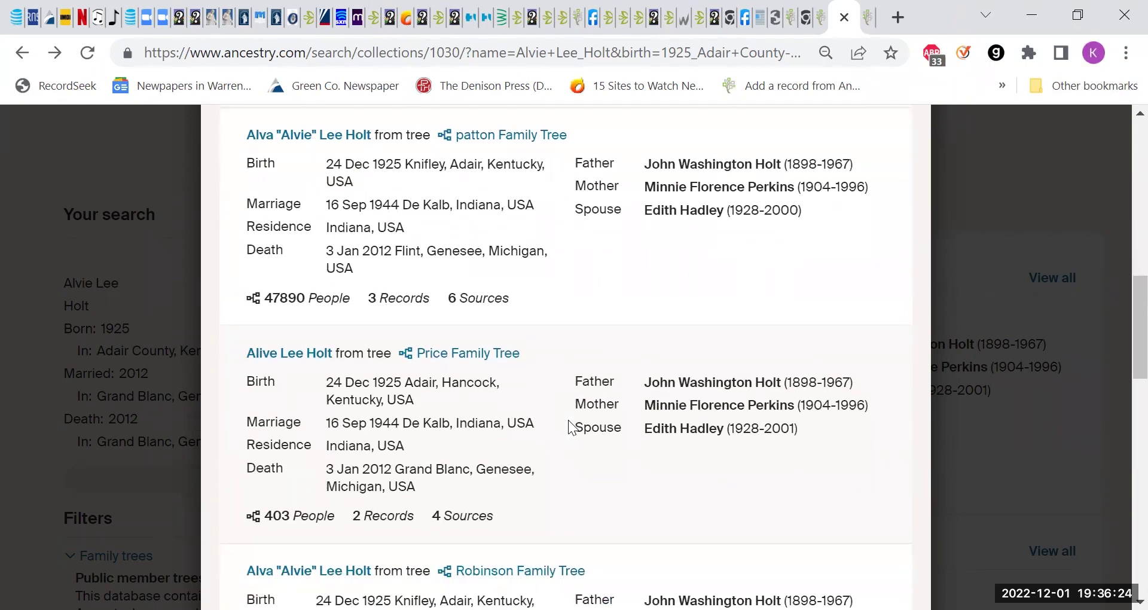
scroll(568, 420, down, 2)
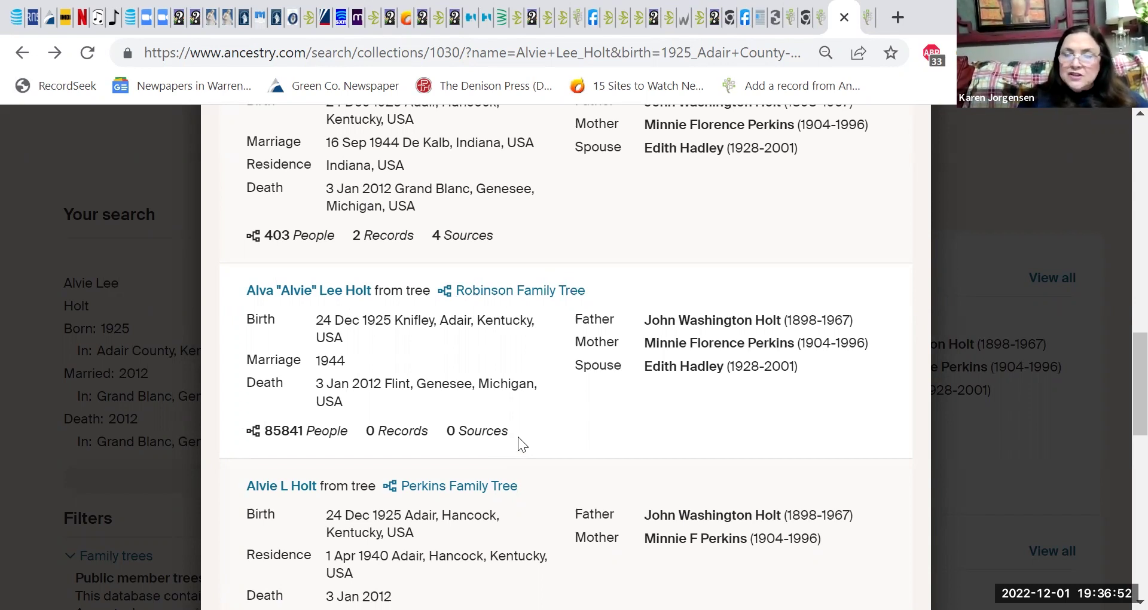
scroll(583, 428, down, 1)
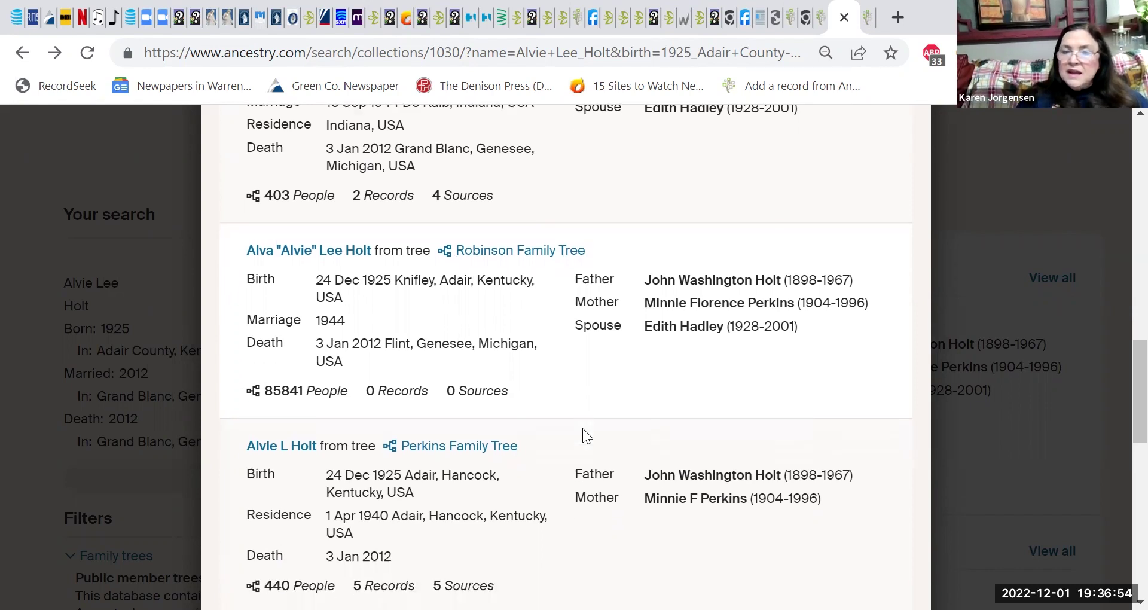
scroll(582, 428, down, 4)
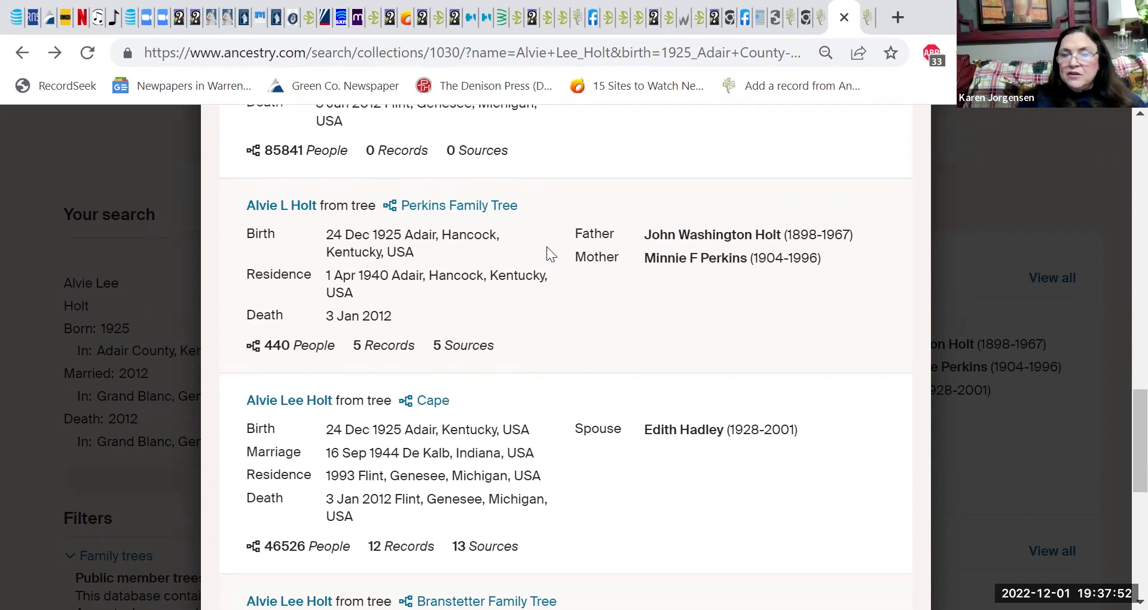
Step: Highlight the birthplace Adair, Hancock, Kentucky, USA in the 440-person tree's entry and compare it with the other trees' birthplaces
drag(403, 235, 432, 246)
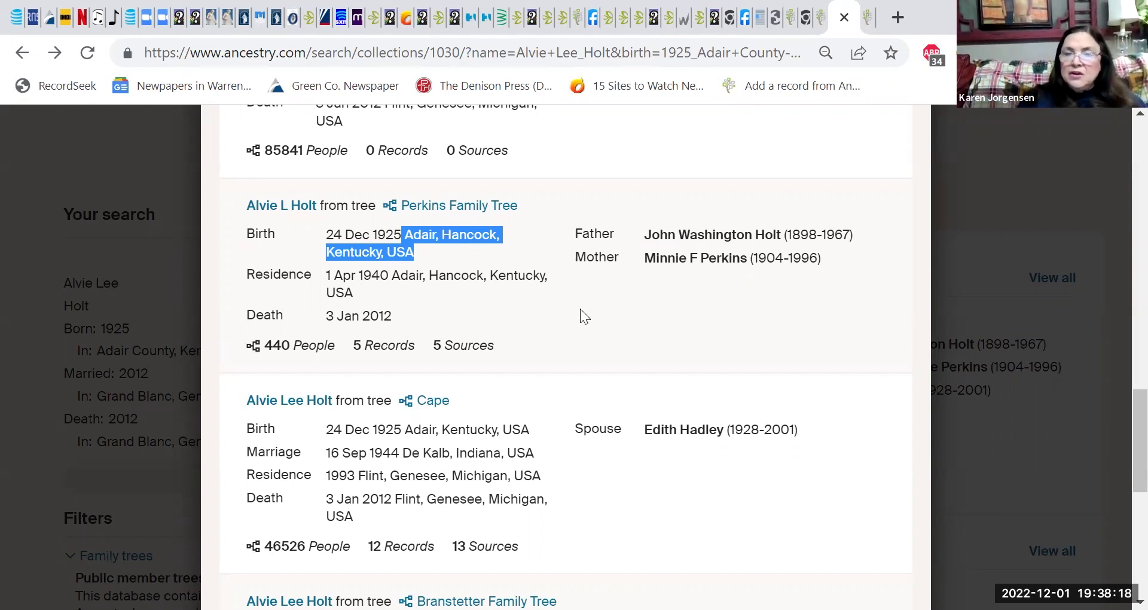
double_click(628, 274)
click(638, 315)
scroll(637, 316, up, 10)
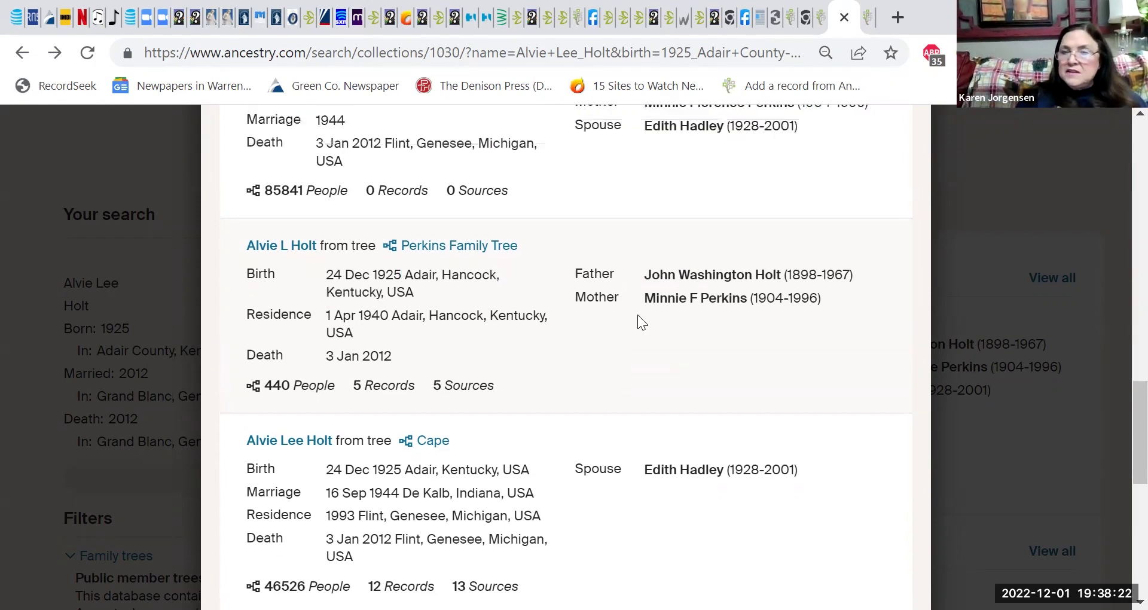
scroll(637, 315, up, 6)
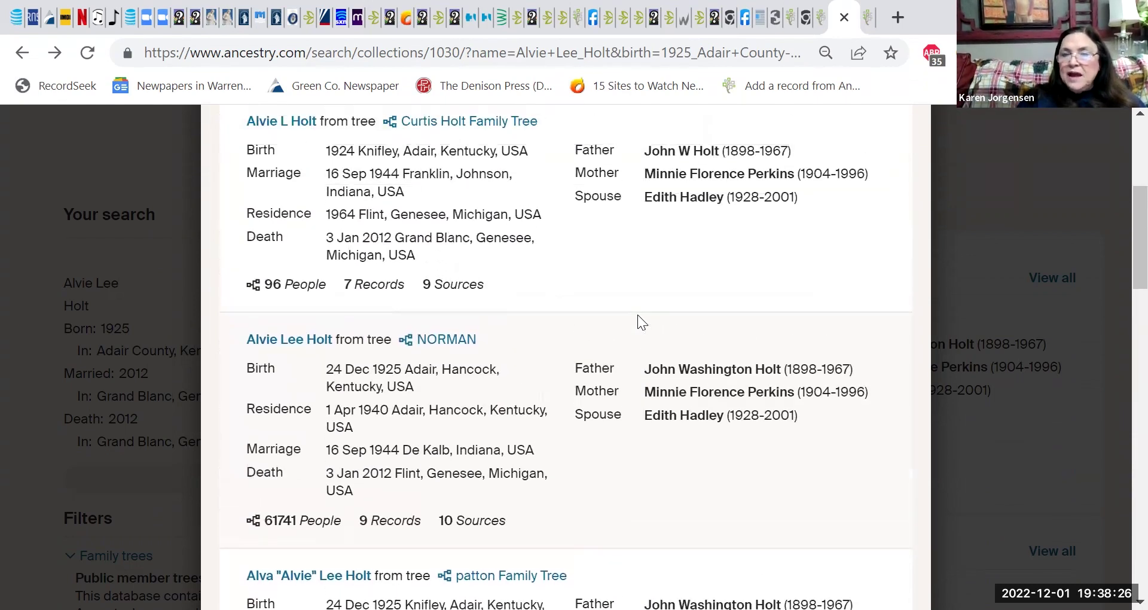
scroll(637, 315, up, 1)
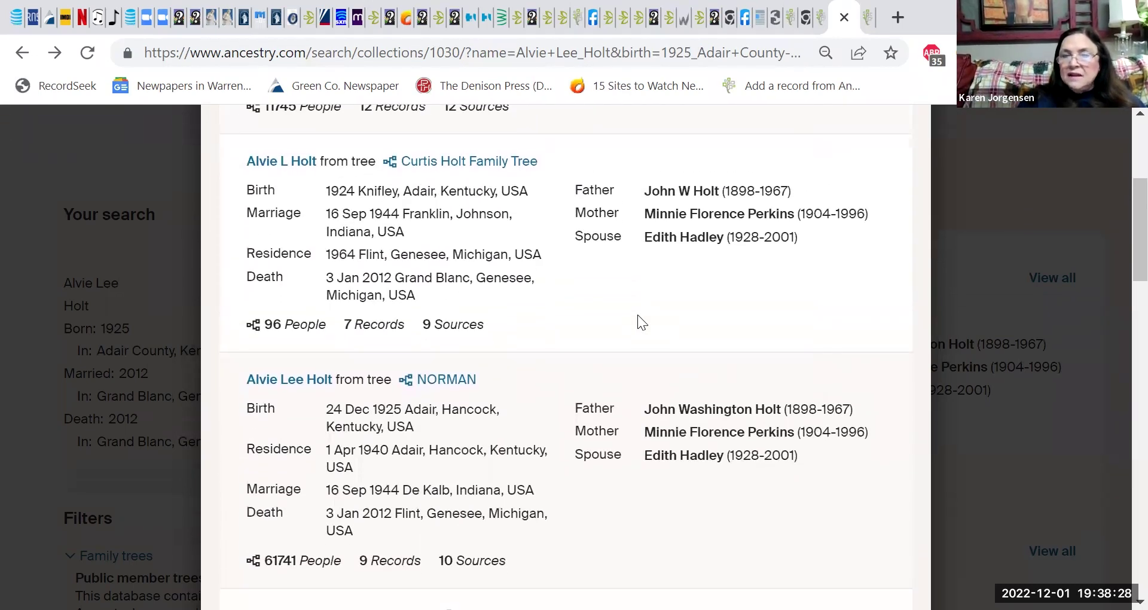
scroll(721, 271, down, 1)
scroll(721, 271, down, 7)
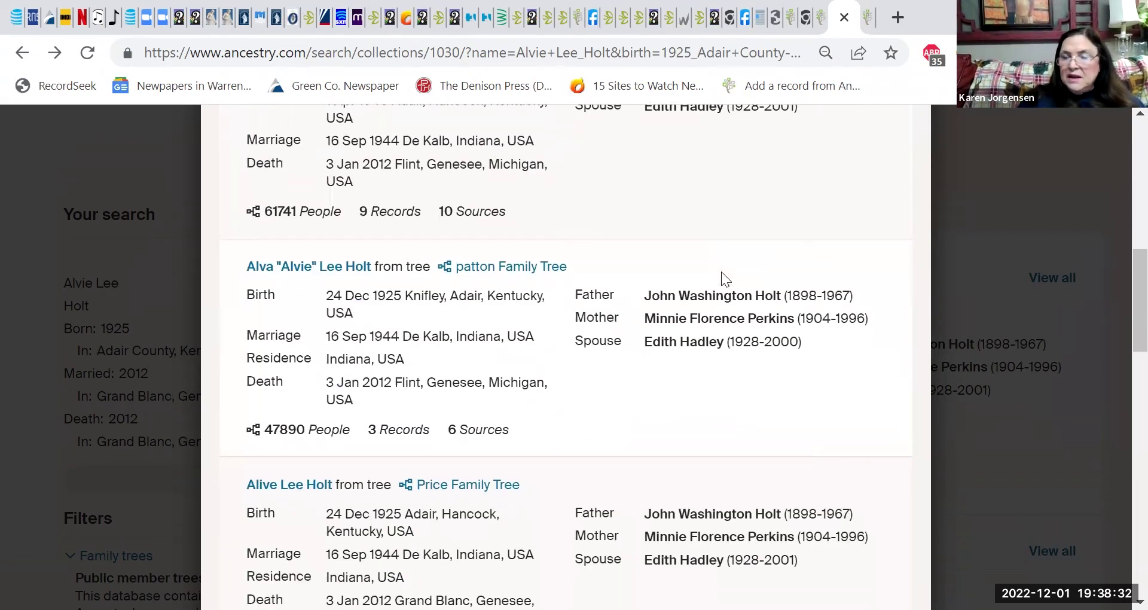
scroll(721, 271, down, 5)
scroll(721, 272, down, 5)
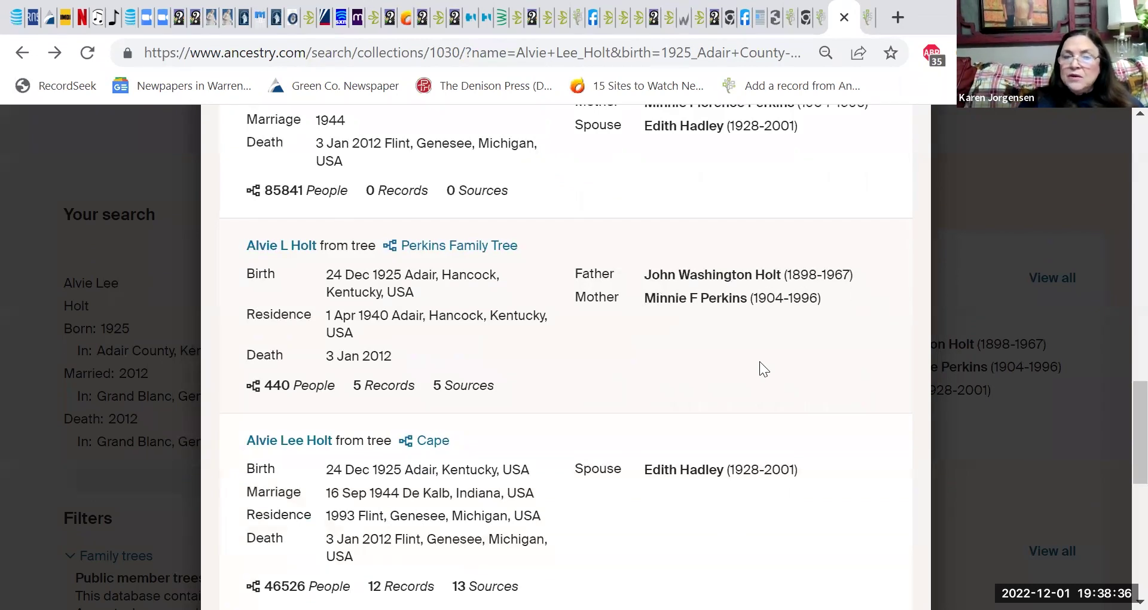
Step: Read the remaining matching trees through the second page, highlighting the birthplace in the 239-person and 50877-person trees' entries
scroll(759, 361, down, 1)
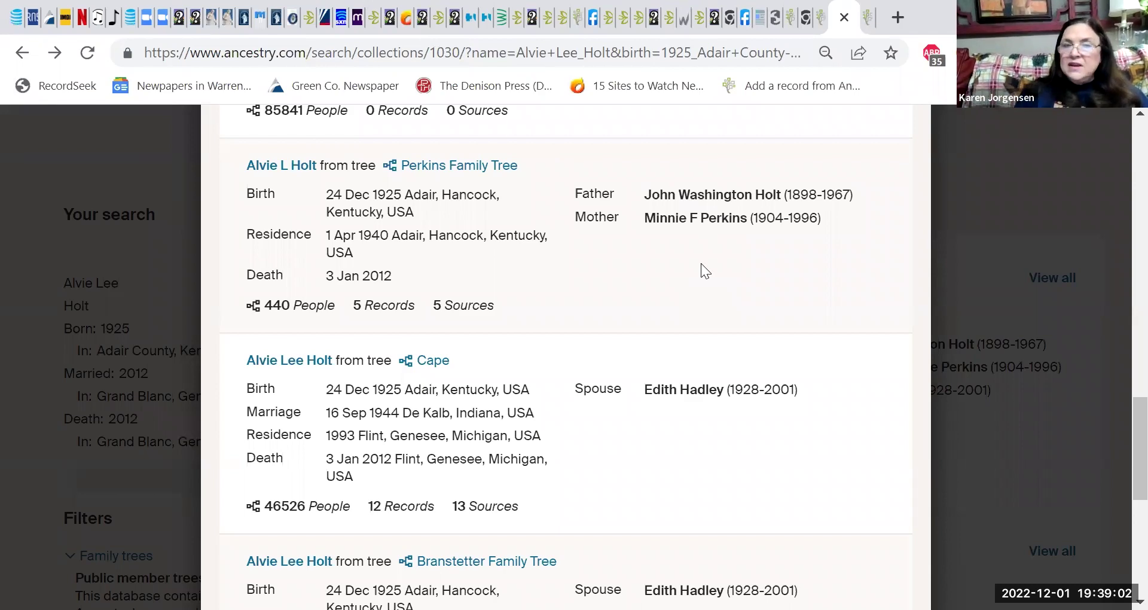
scroll(701, 265, down, 4)
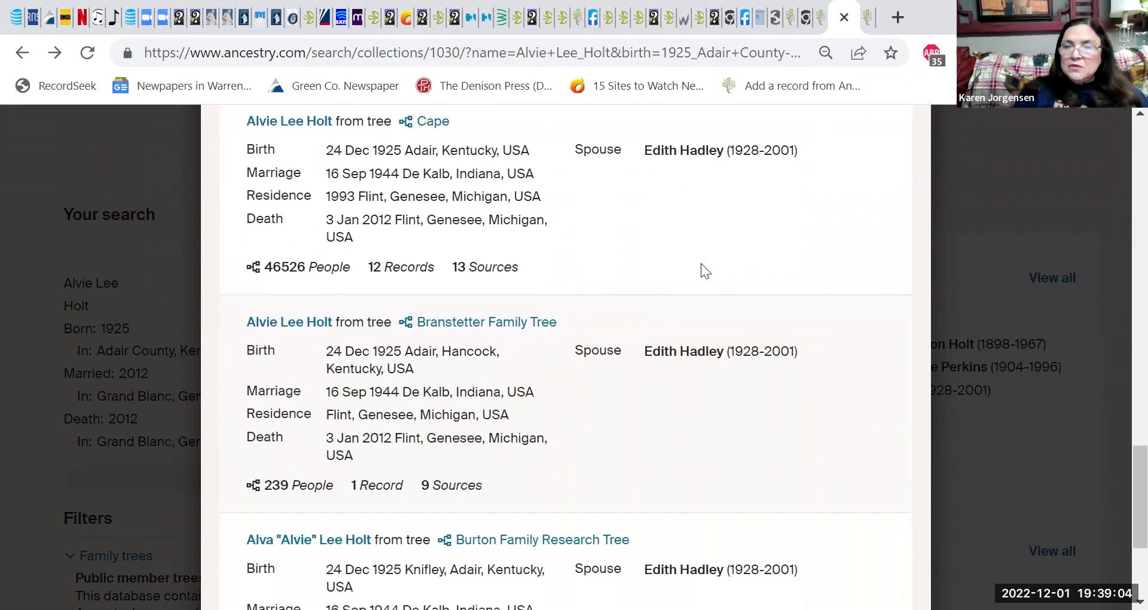
scroll(701, 270, down, 1)
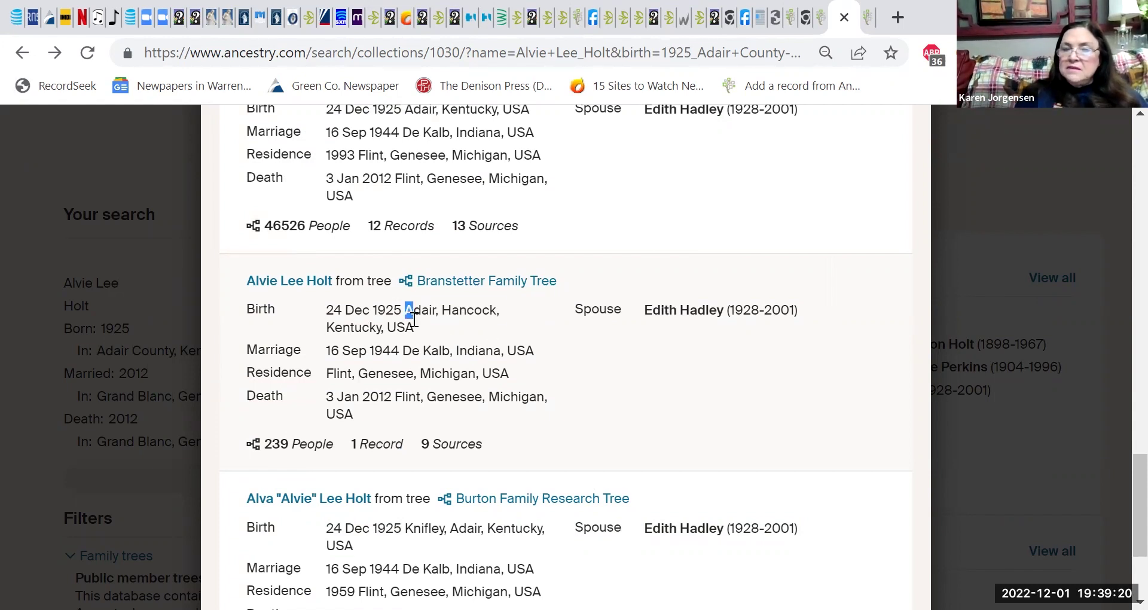
drag(405, 310, 421, 326)
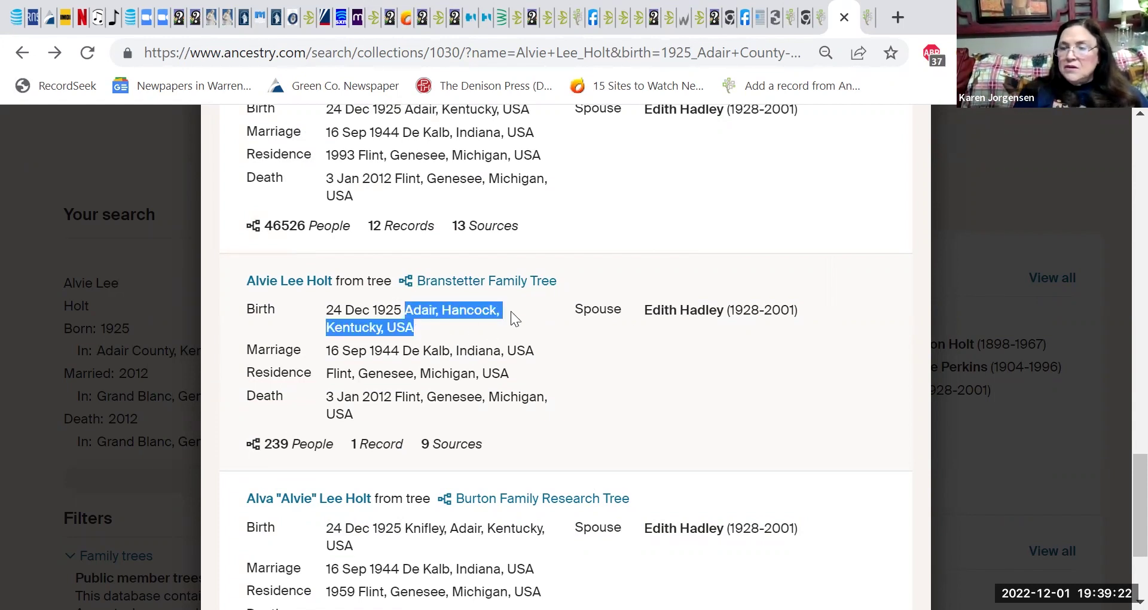
click(685, 382)
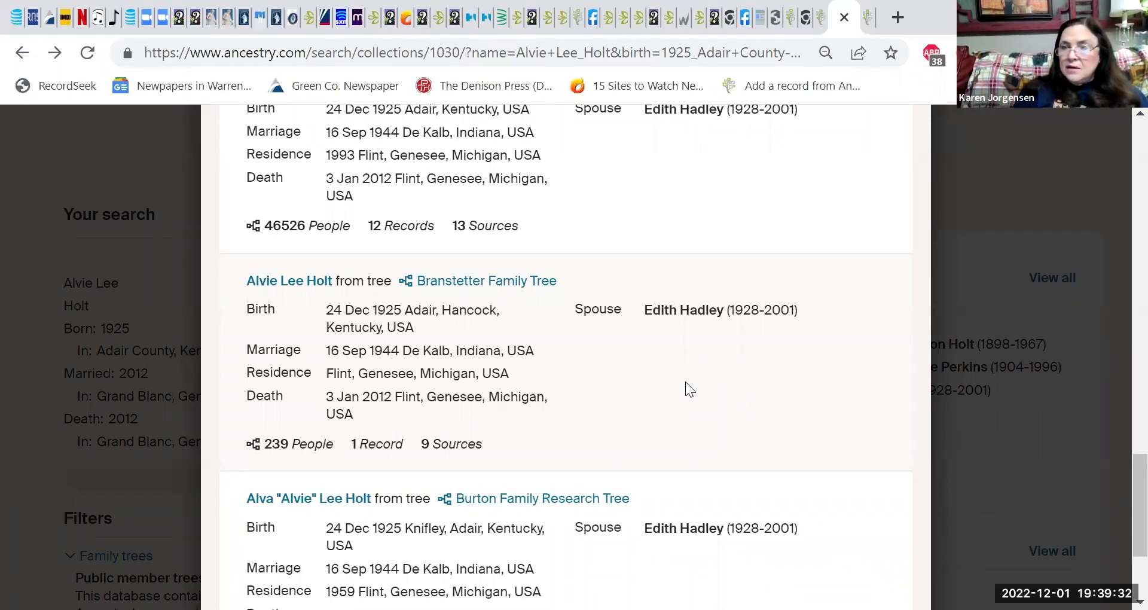
scroll(686, 383, down, 1)
scroll(686, 387, down, 2)
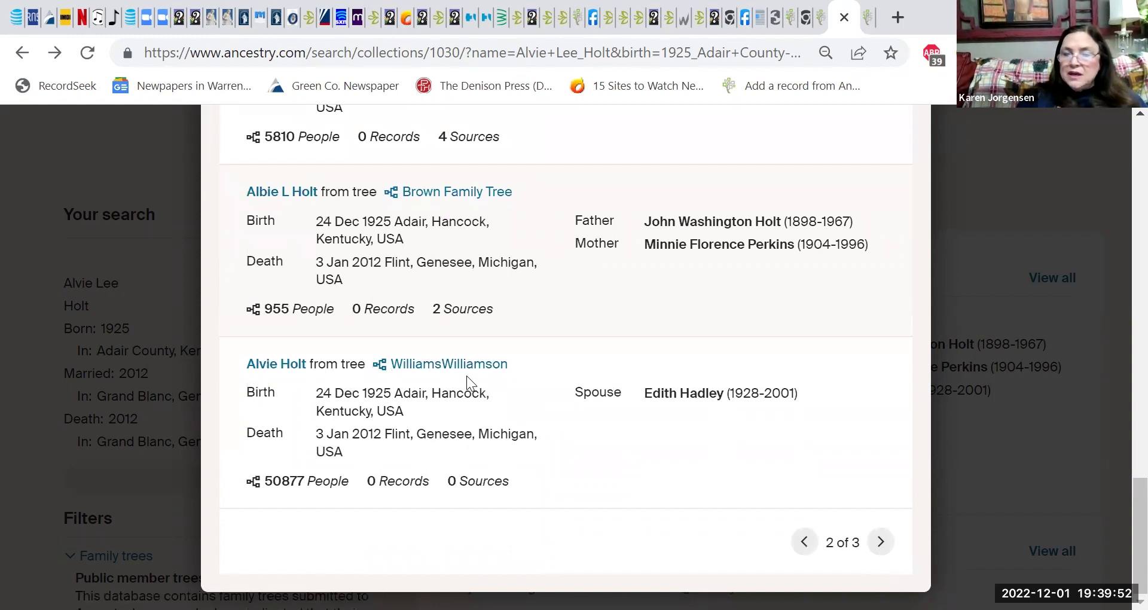
drag(399, 401, 399, 414)
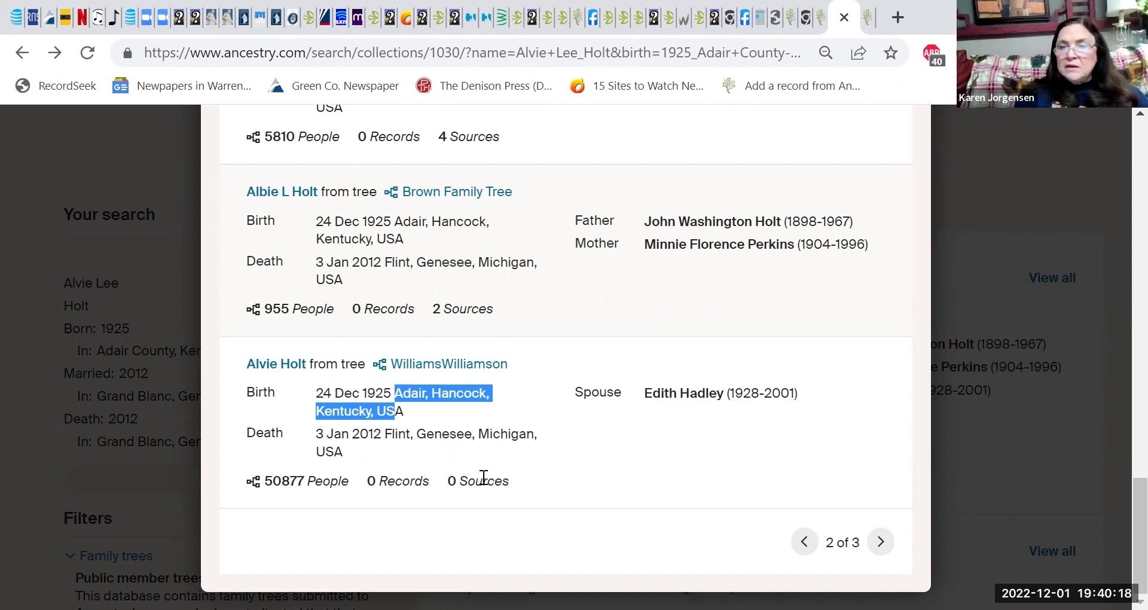
Step: Go back past the Find a Grave record to the person's full search results and look over the records and filter categories
click(22, 55)
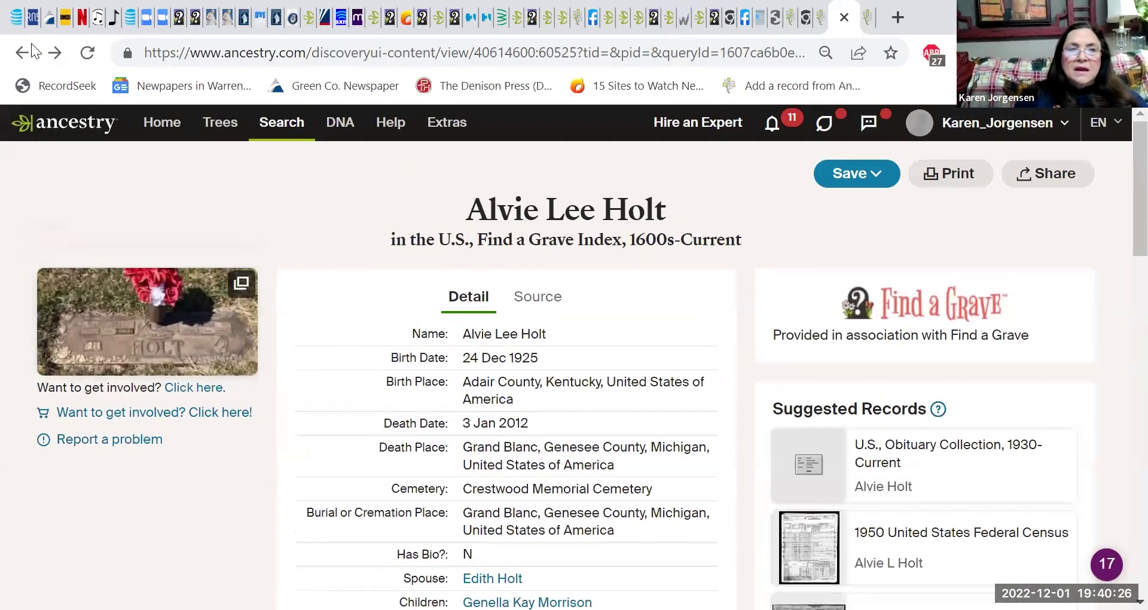
click(24, 53)
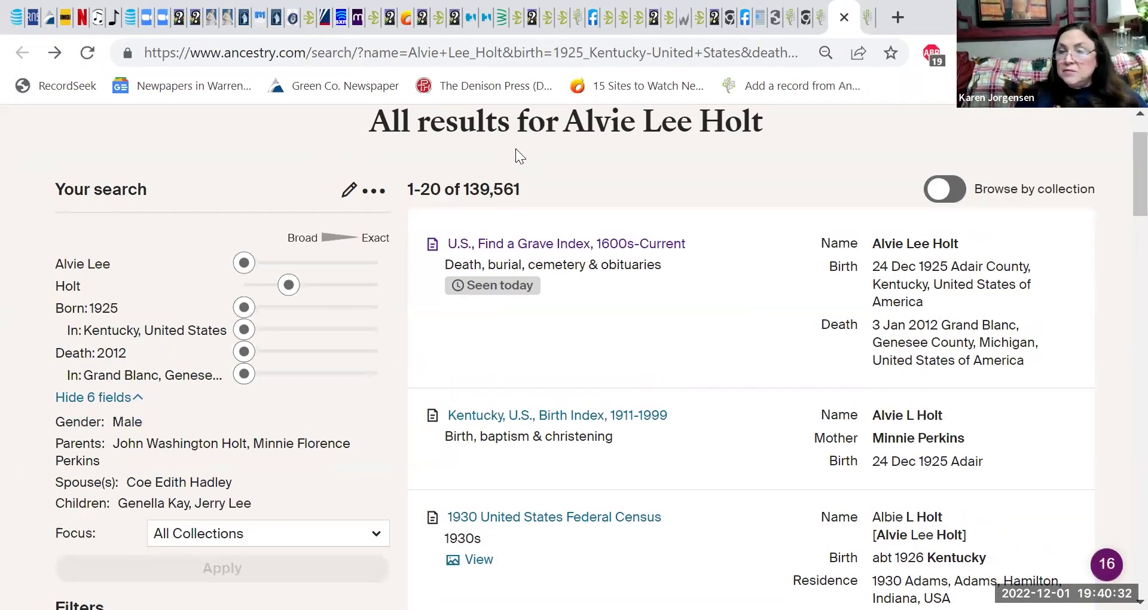
scroll(515, 154, down, 2)
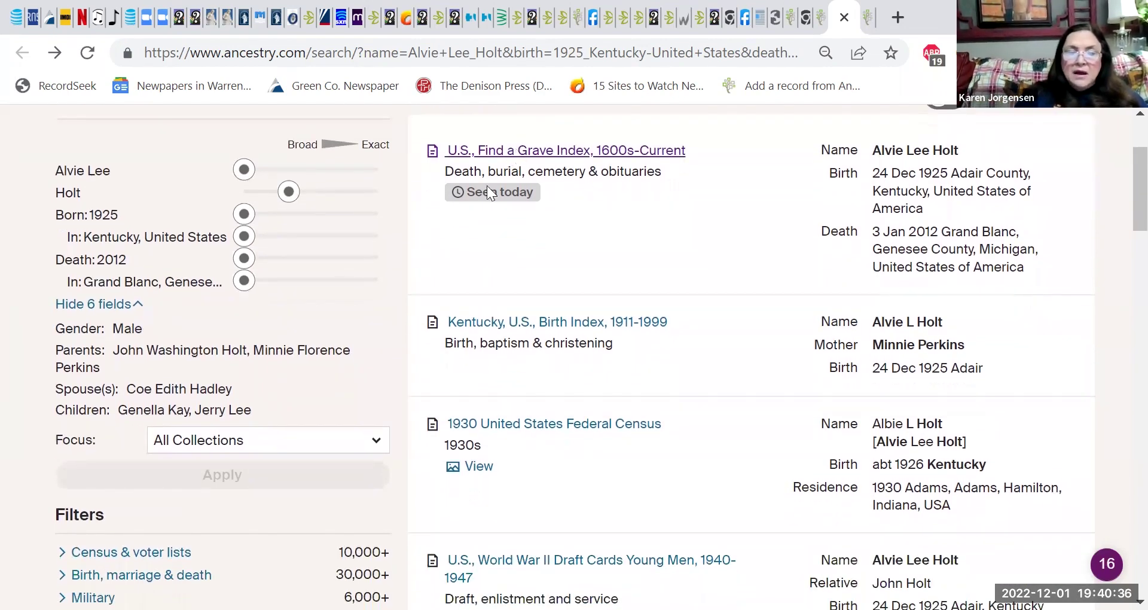
scroll(487, 186, down, 4)
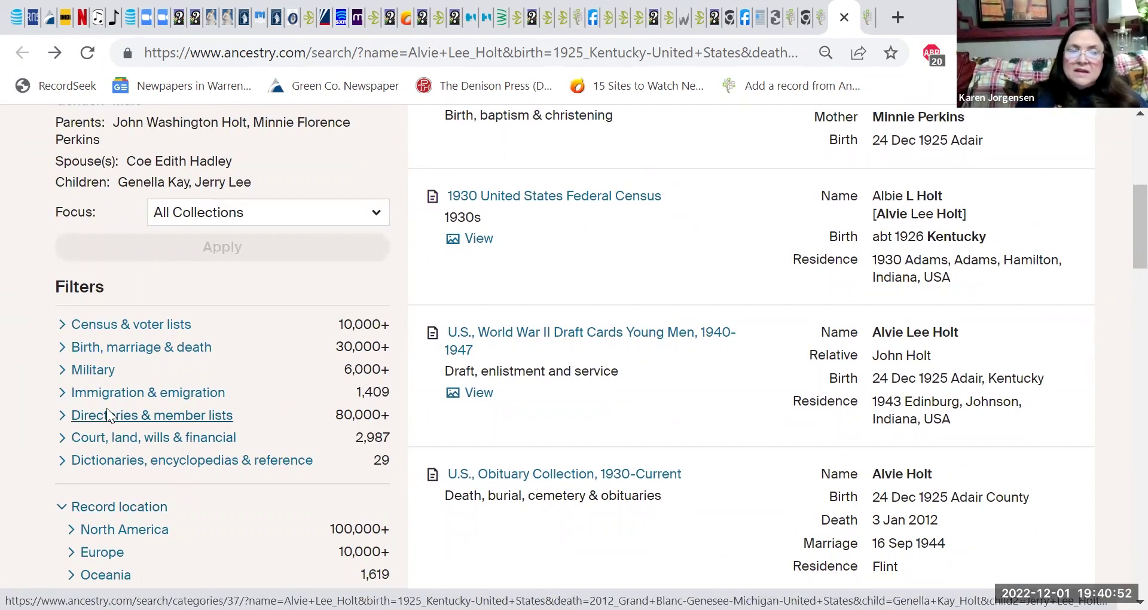
Step: Filter the person's Ancestry search results to Military records, read through the matches, and return to the unfiltered results
click(106, 375)
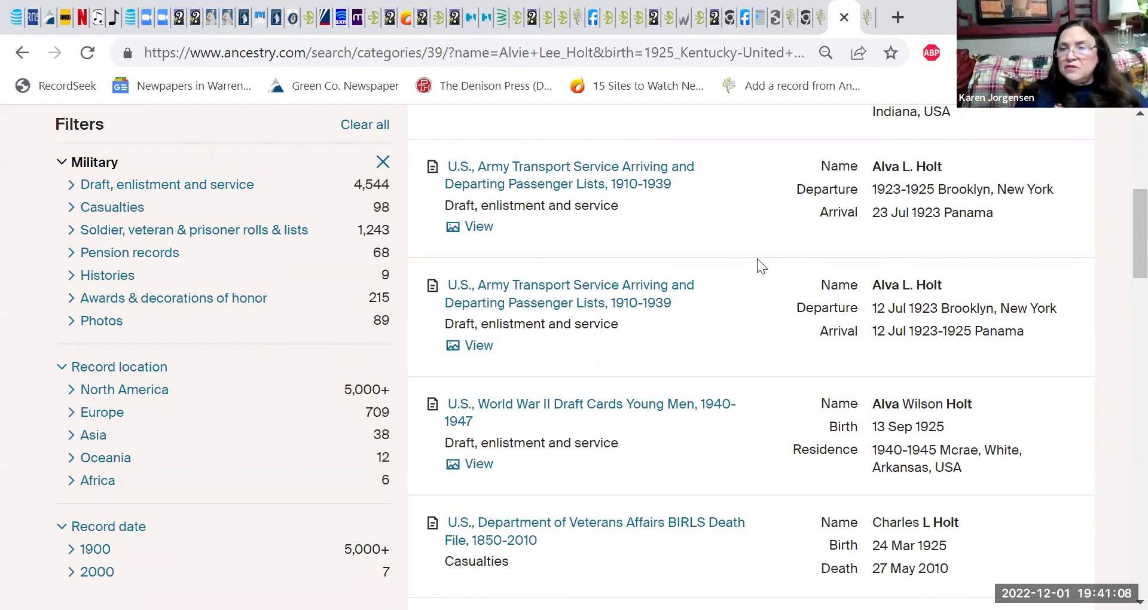
scroll(757, 260, down, 2)
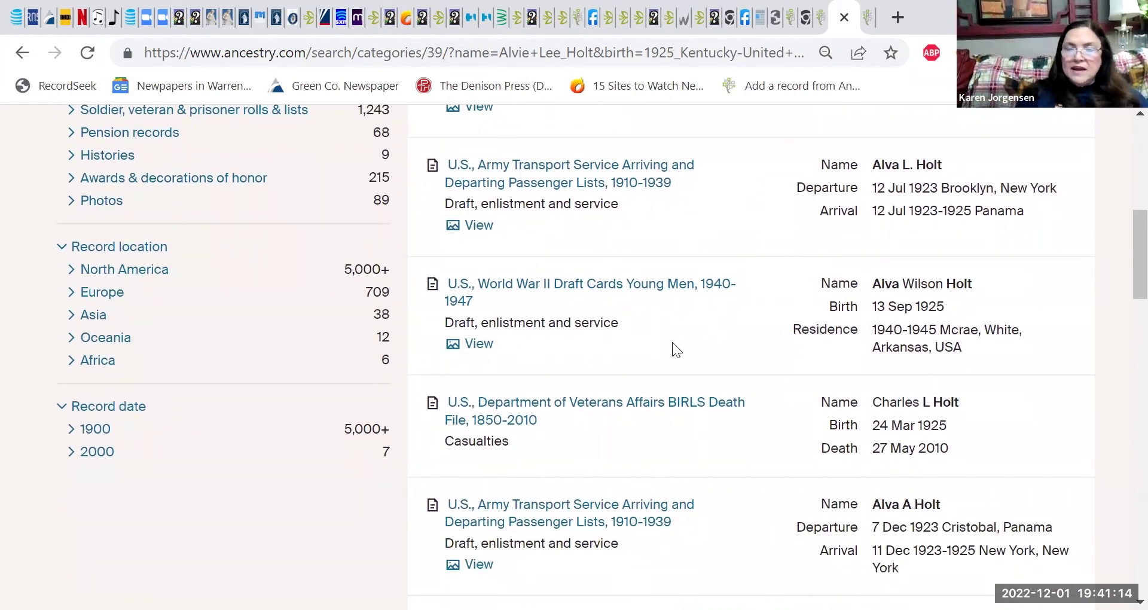
scroll(672, 350, down, 1)
scroll(672, 350, up, 1)
scroll(673, 343, up, 2)
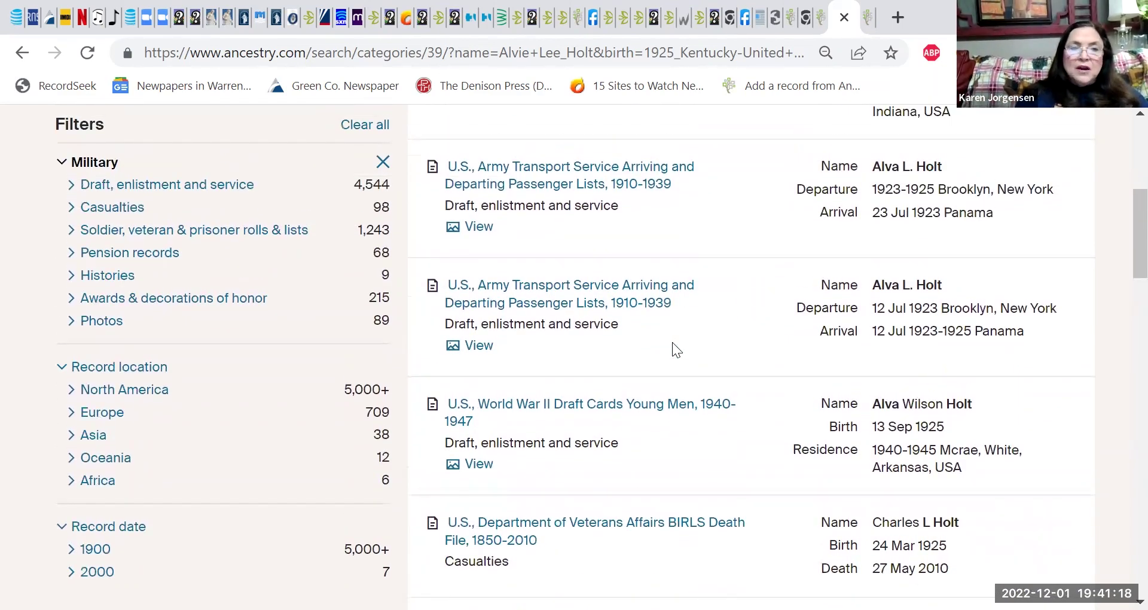
click(22, 54)
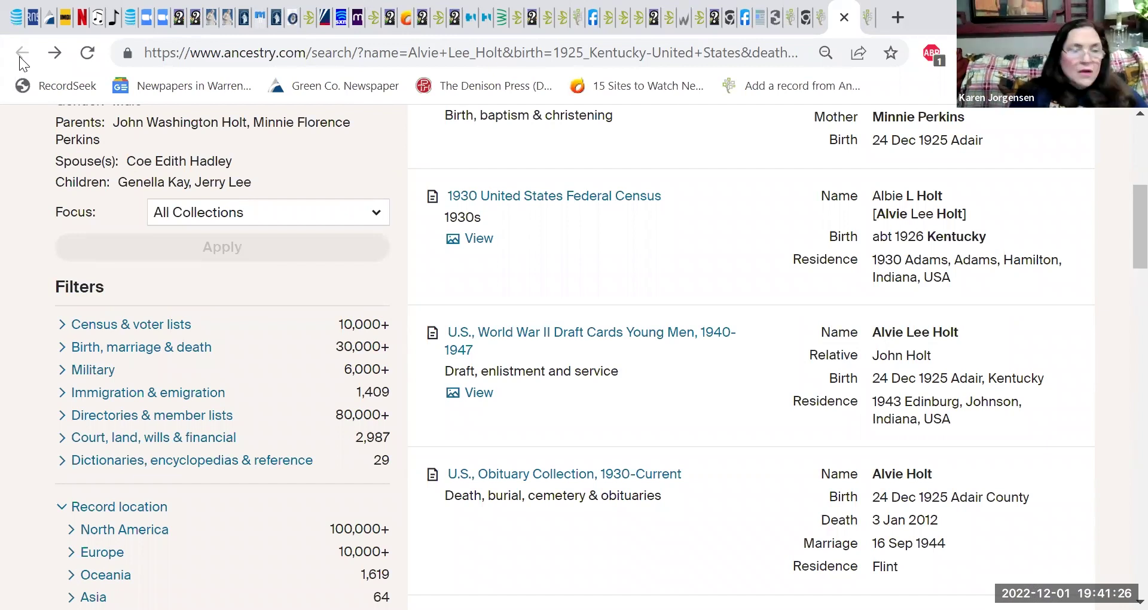
Step: Switch to the person's FamilySearch details page and review the Research Help hints and the Vitals section
click(820, 18)
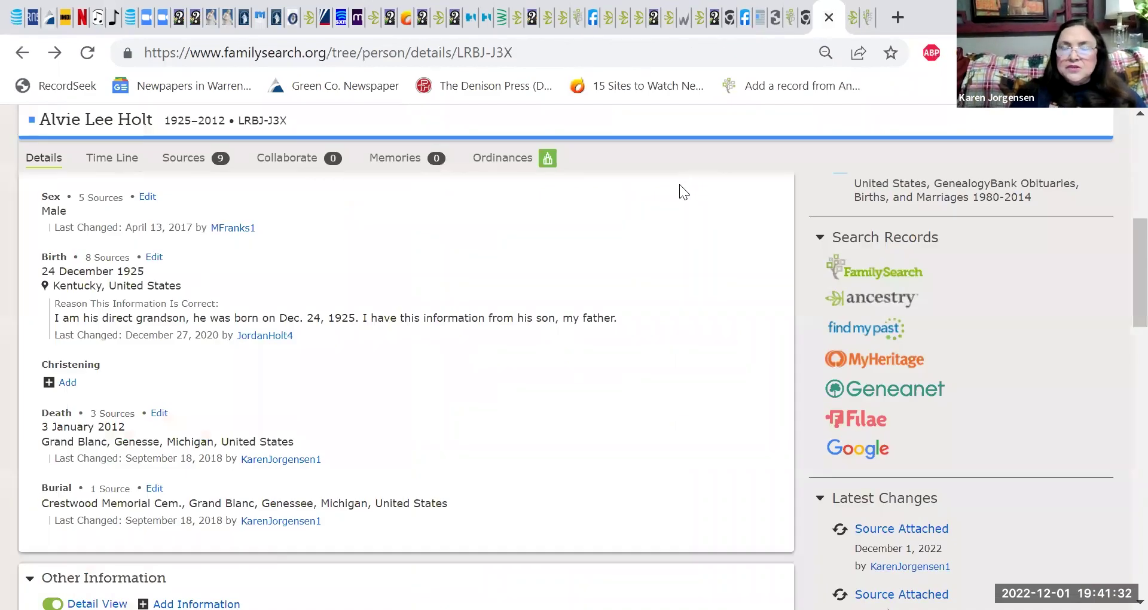
scroll(680, 184, up, 3)
scroll(680, 184, up, 1)
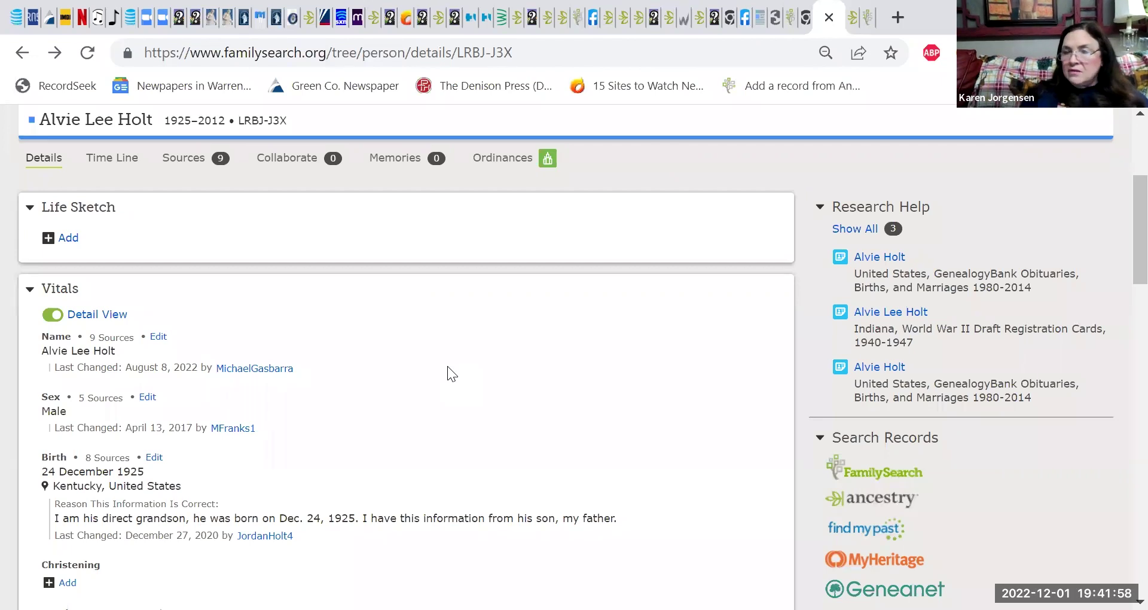
scroll(447, 366, down, 1)
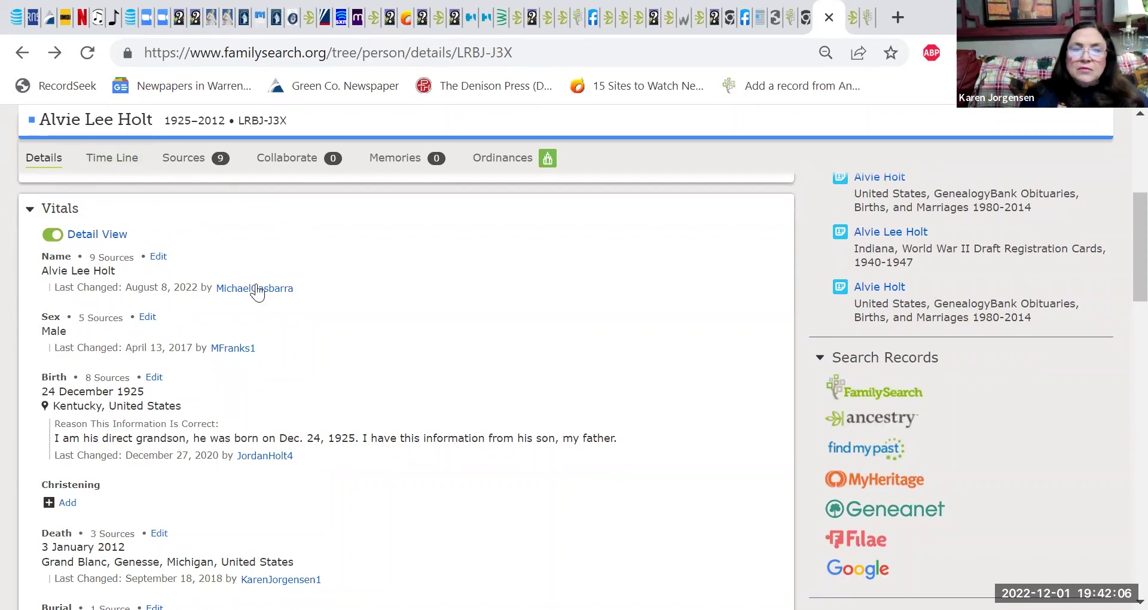
Step: Open the person's name for editing, read through the sources tagged to it, and close the editor
click(160, 258)
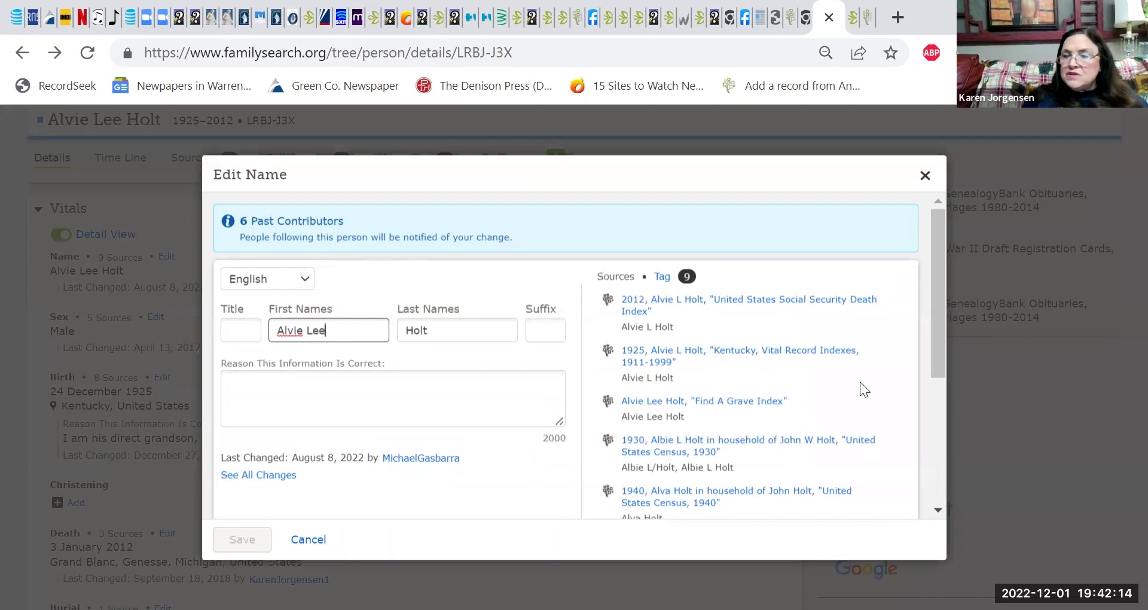
drag(935, 360, 949, 489)
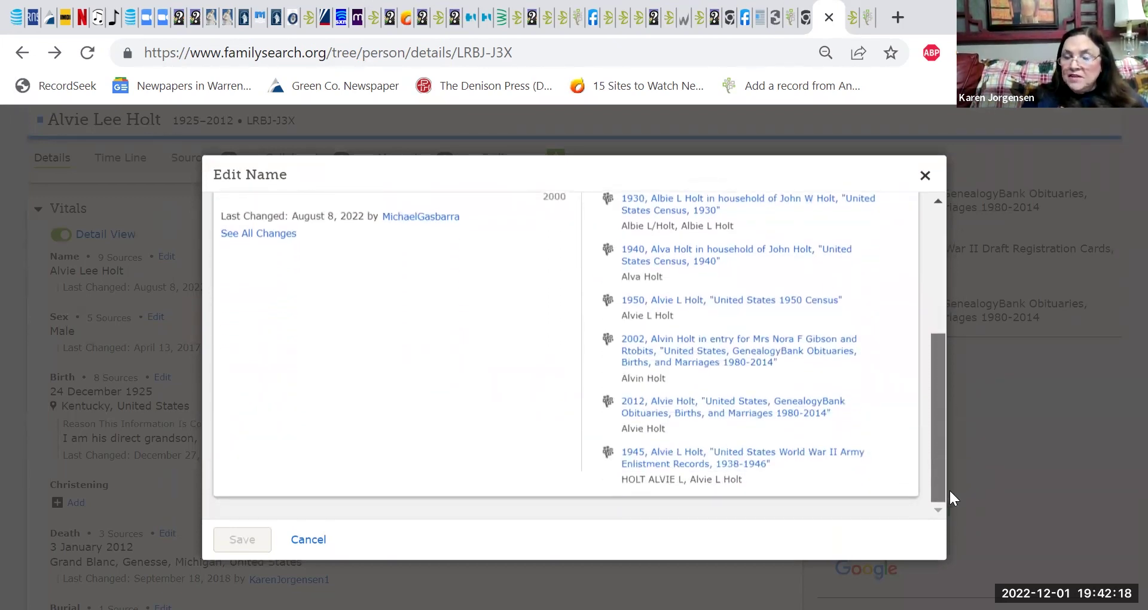
drag(941, 489, 959, 367)
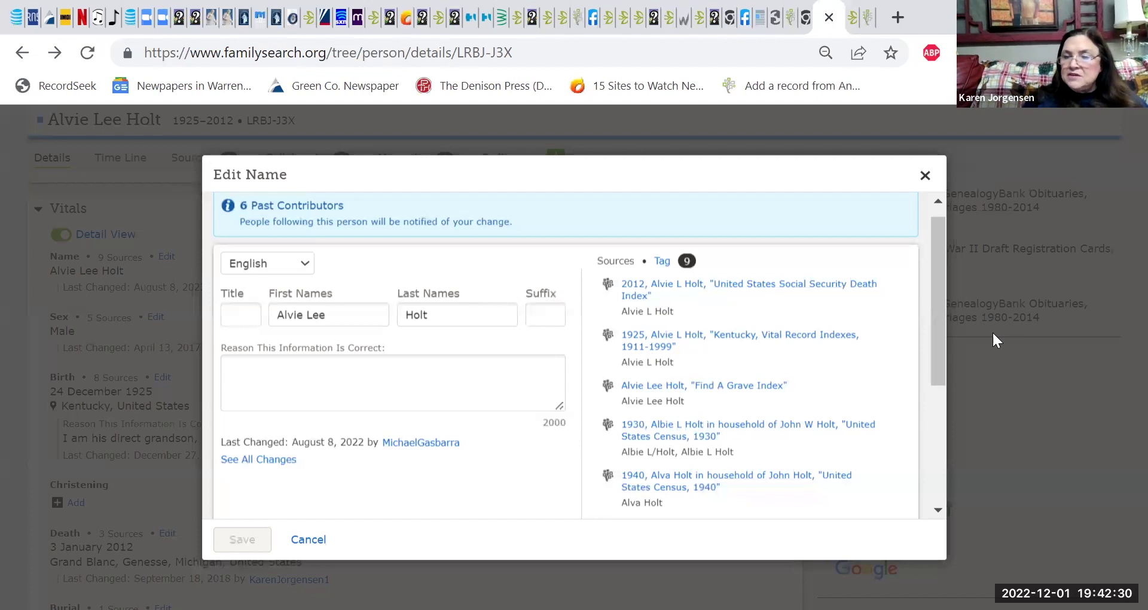
mouse_move(938, 350)
mouse_down()
mouse_move(938, 481)
mouse_move(938, 344)
mouse_up()
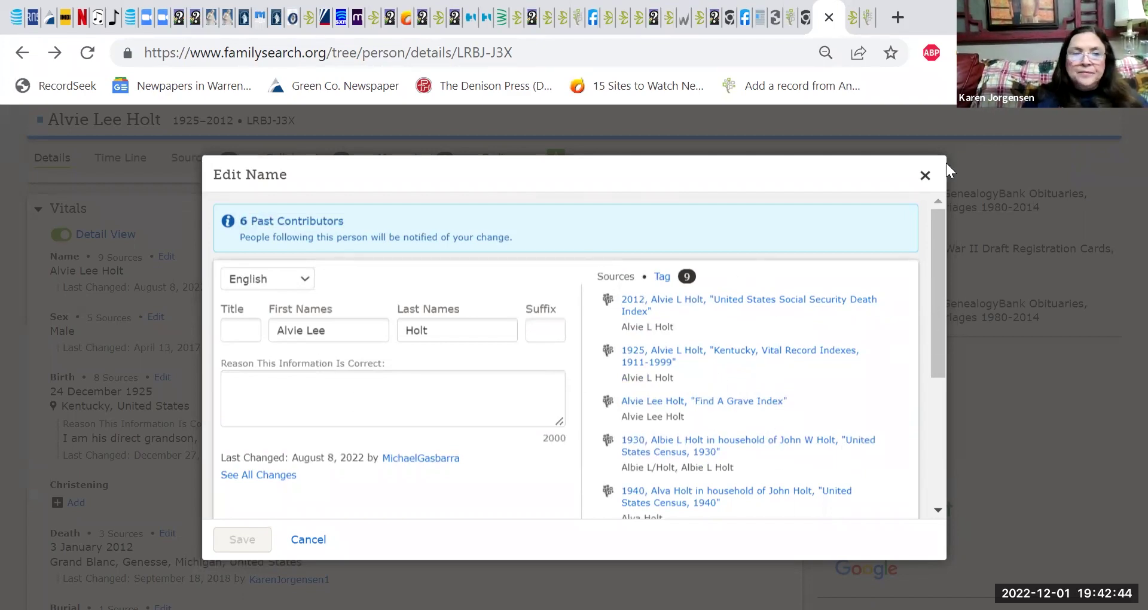
click(925, 175)
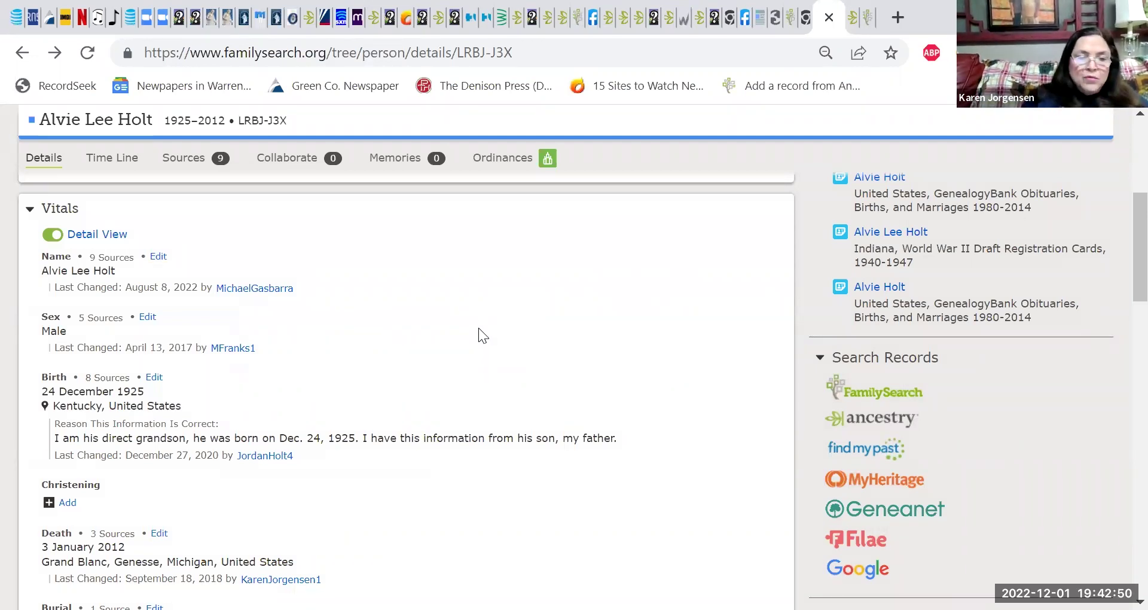
Step: Examine the person's family section, comparing the spouse and children with the parents and siblings
scroll(479, 330, down, 8)
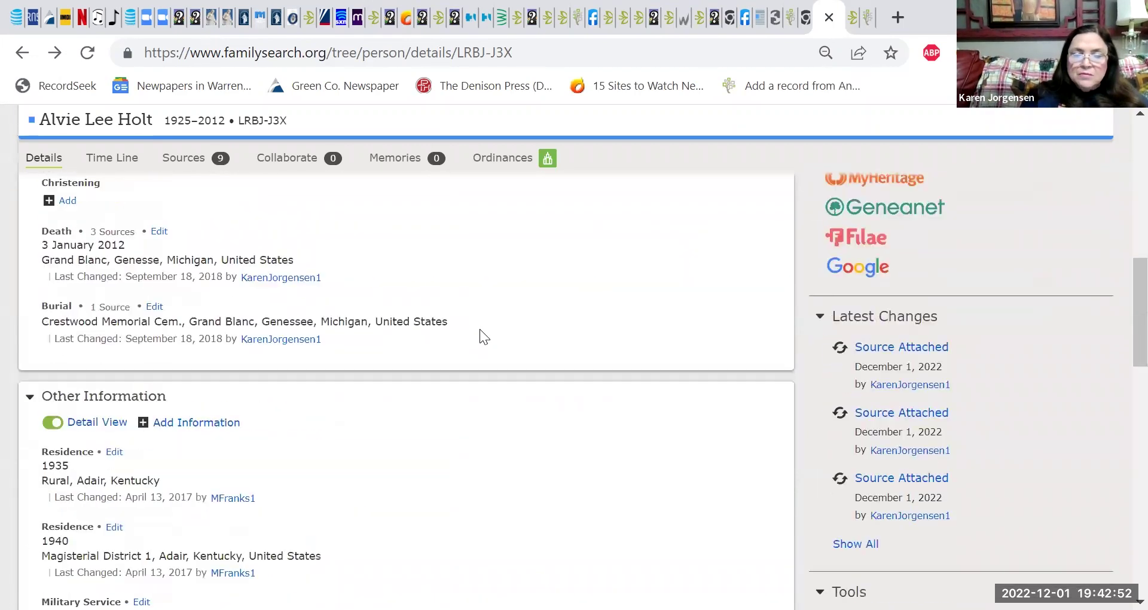
scroll(479, 330, down, 15)
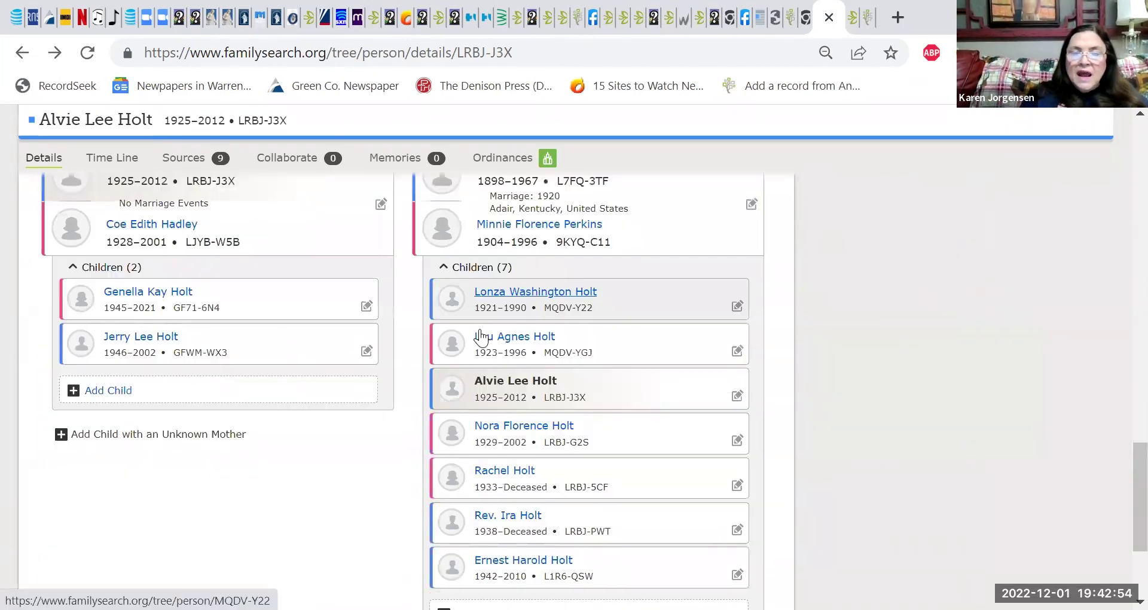
scroll(479, 332, up, 1)
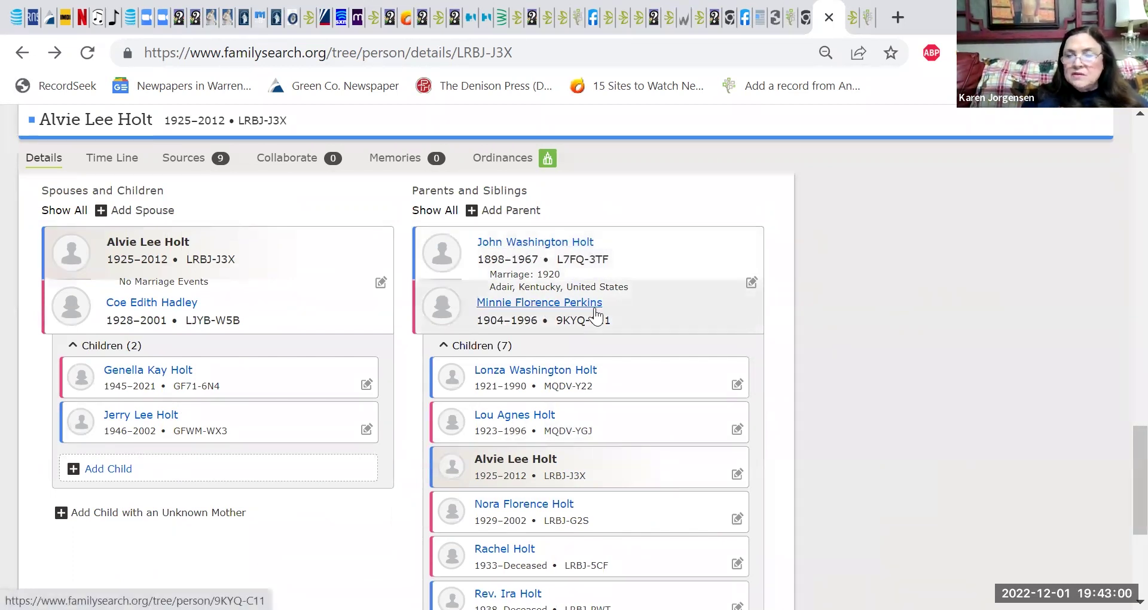
scroll(838, 305, down, 1)
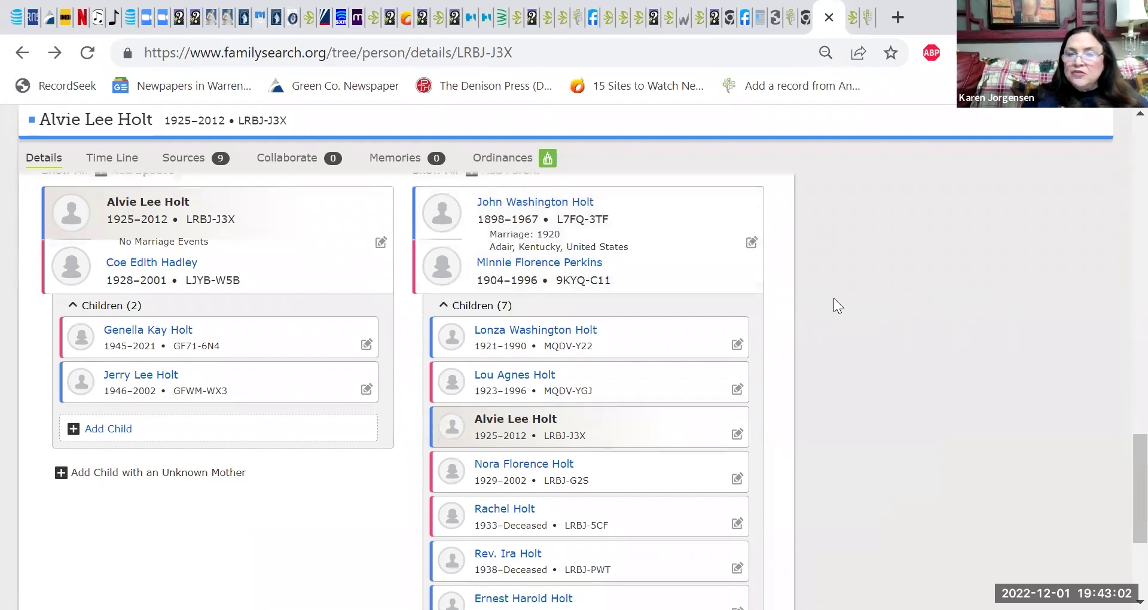
scroll(837, 306, down, 1)
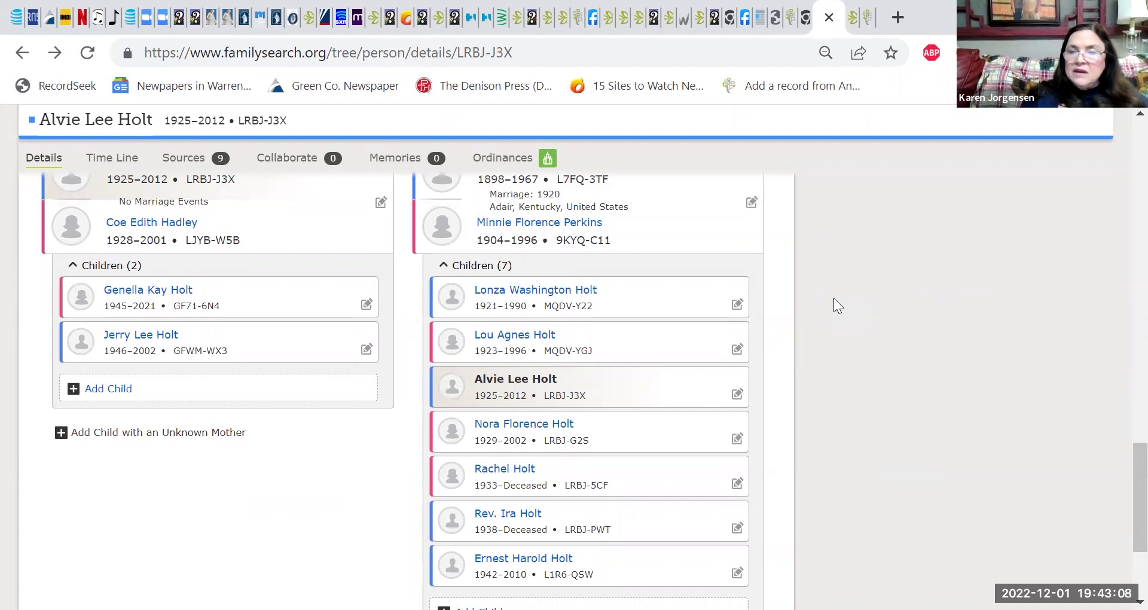
scroll(837, 305, up, 1)
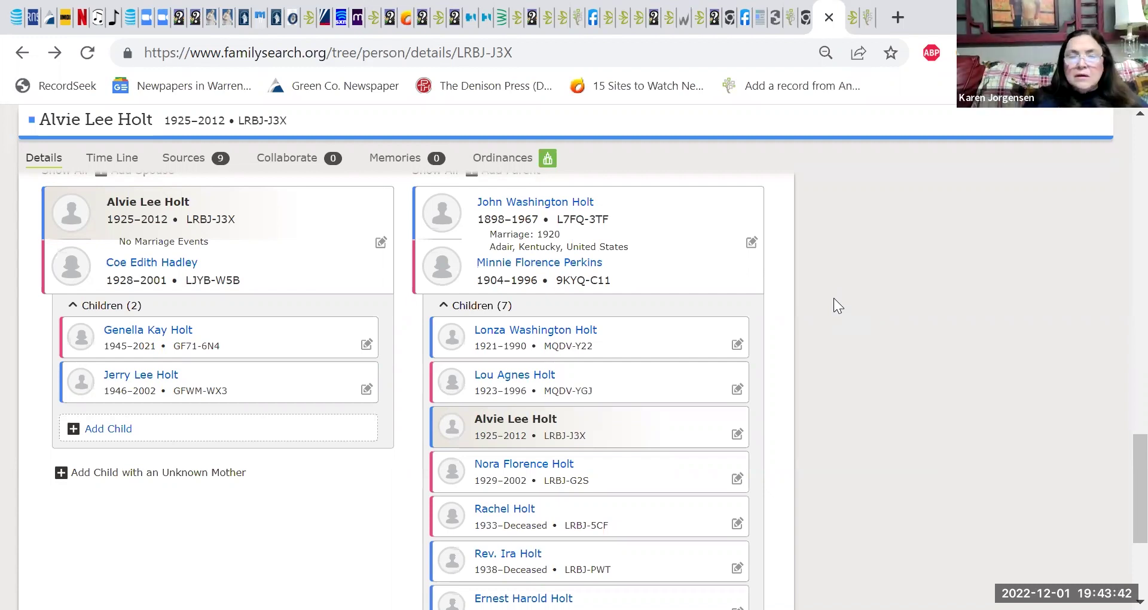
scroll(833, 294, down, 2)
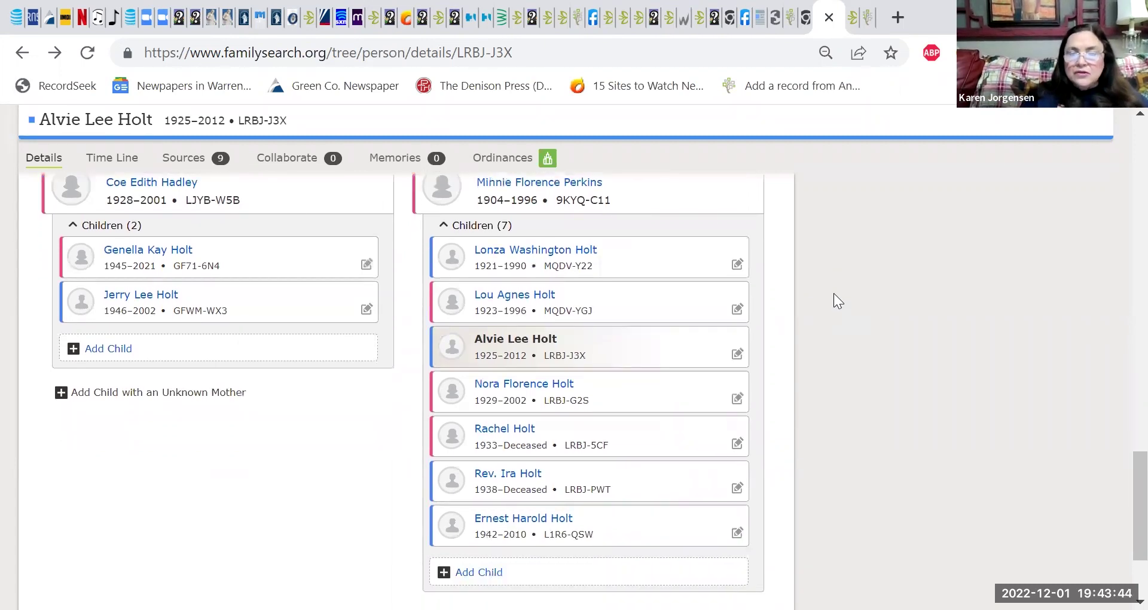
scroll(833, 293, up, 1)
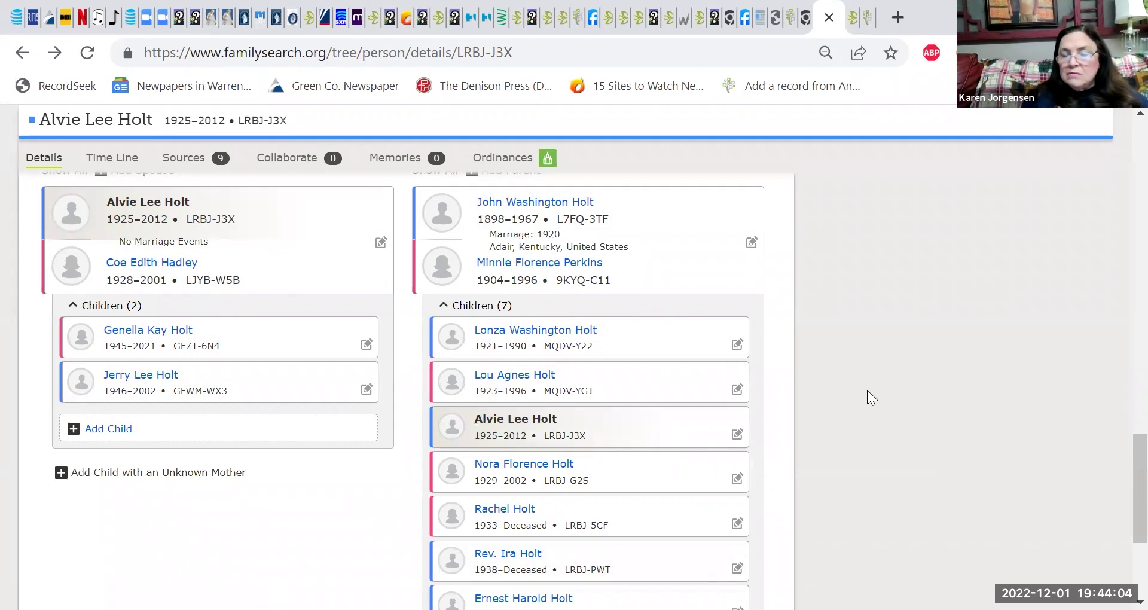
Step: Copy the FamilySearch IDs of the second and first children listed under Parents and Siblings
click(565, 436)
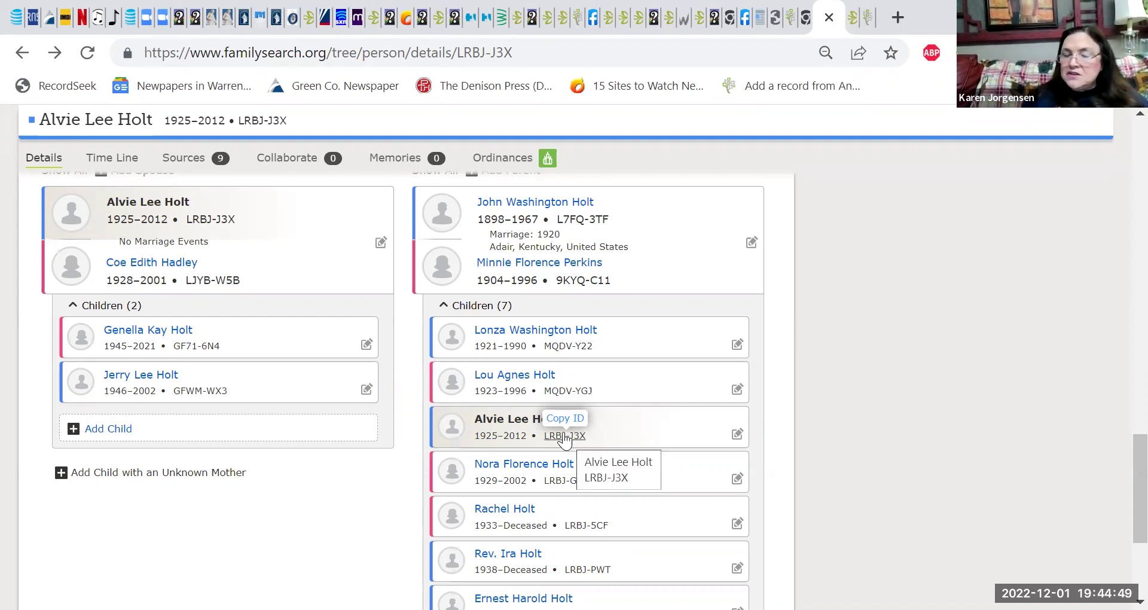
click(635, 434)
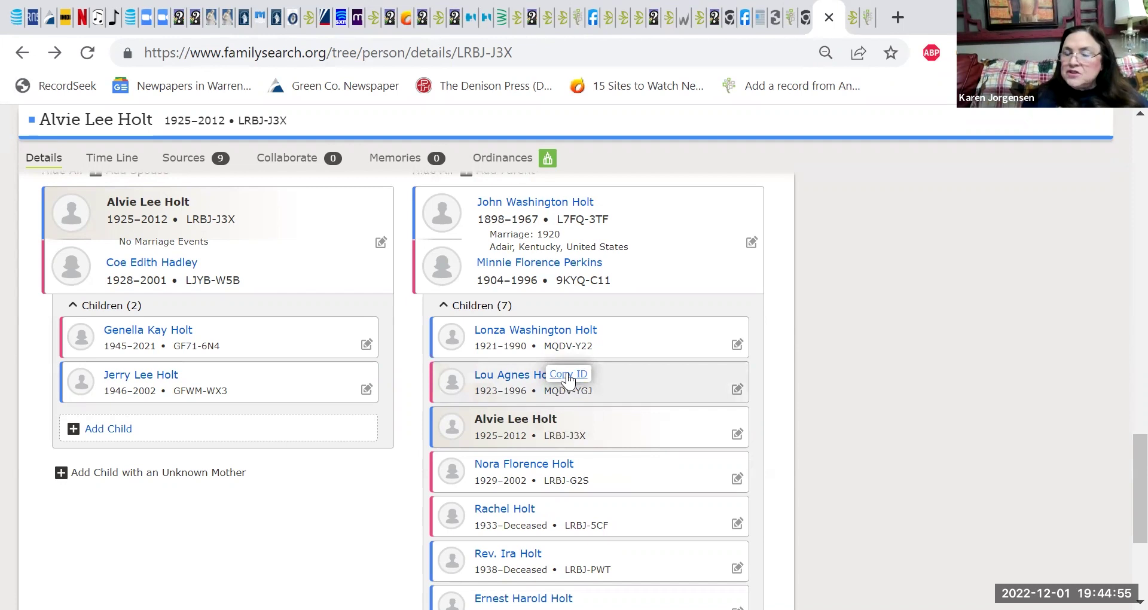
click(567, 375)
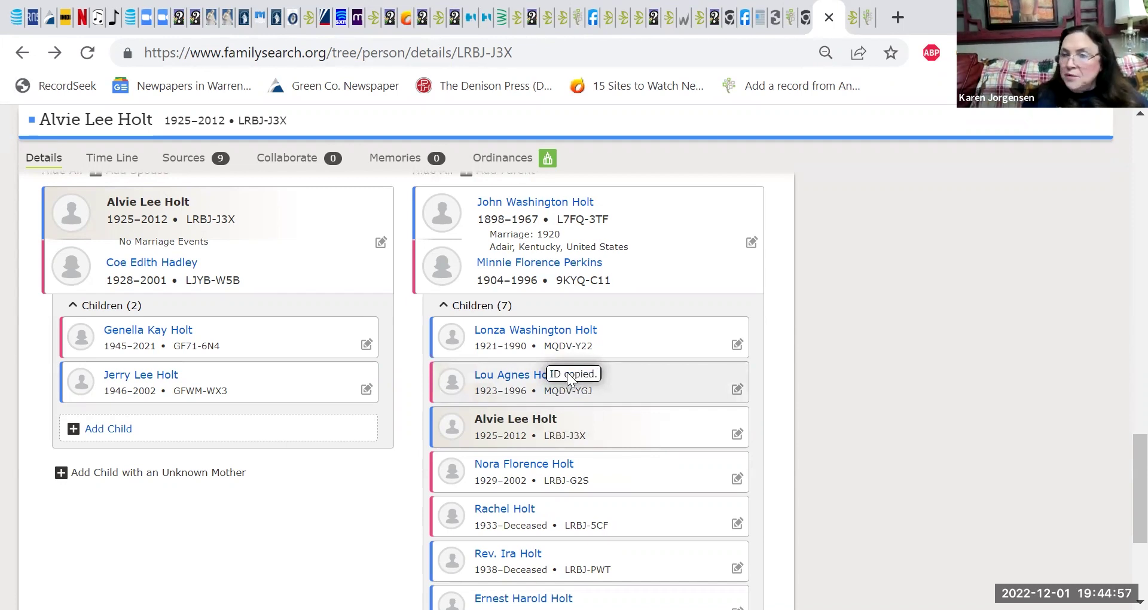
click(565, 335)
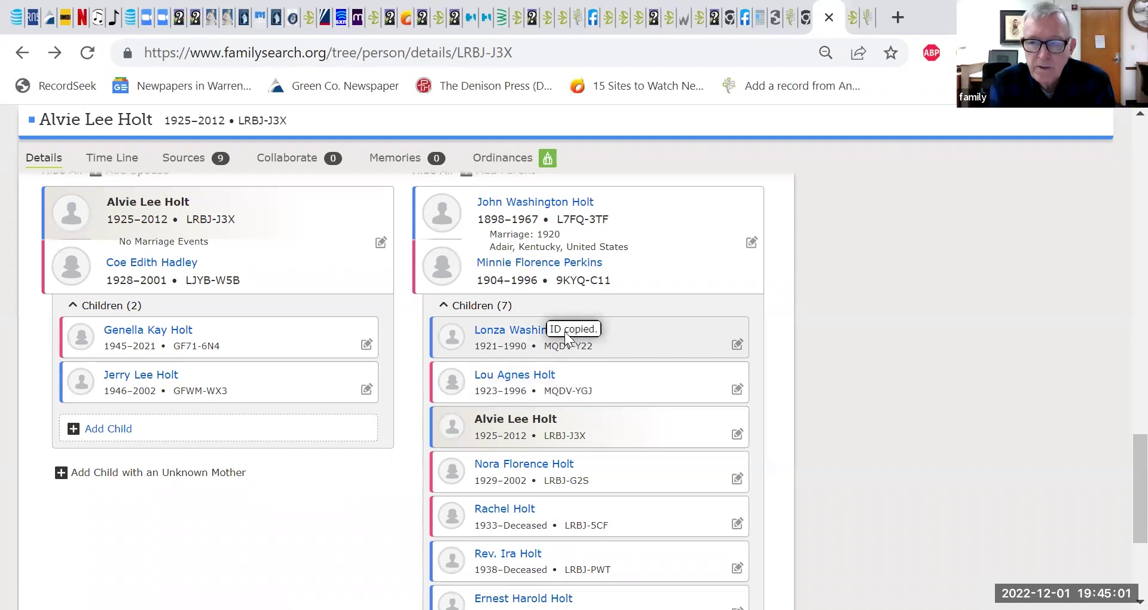
mouse_move(663, 341)
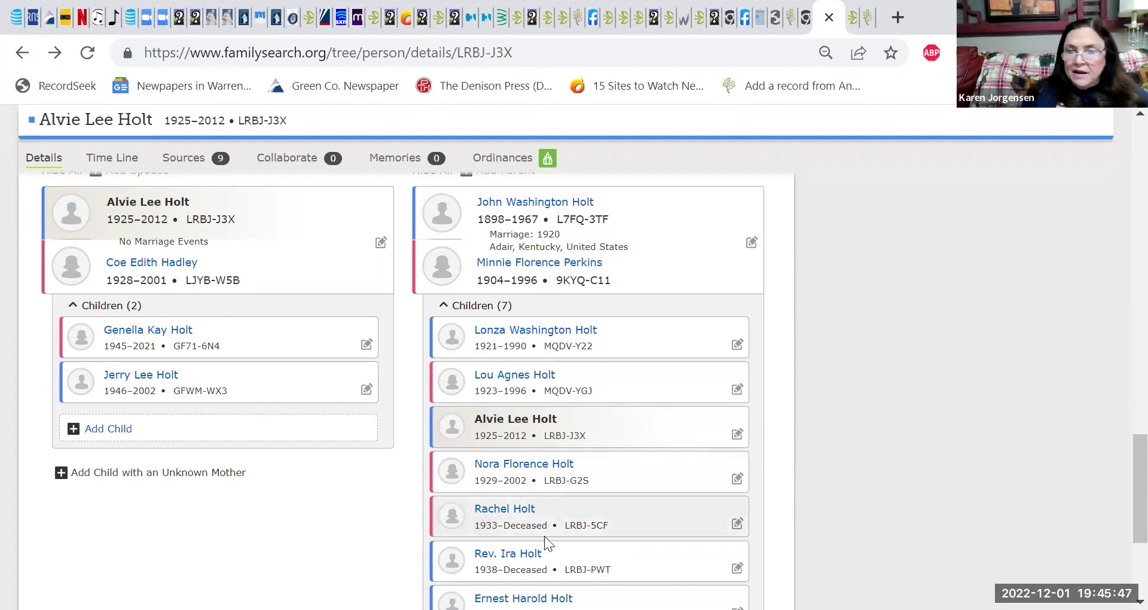
Step: Inspect the person's parent-child relationship, read the Remove or Replace Parents options, tick the review confirmation, and close both dialogs
click(733, 433)
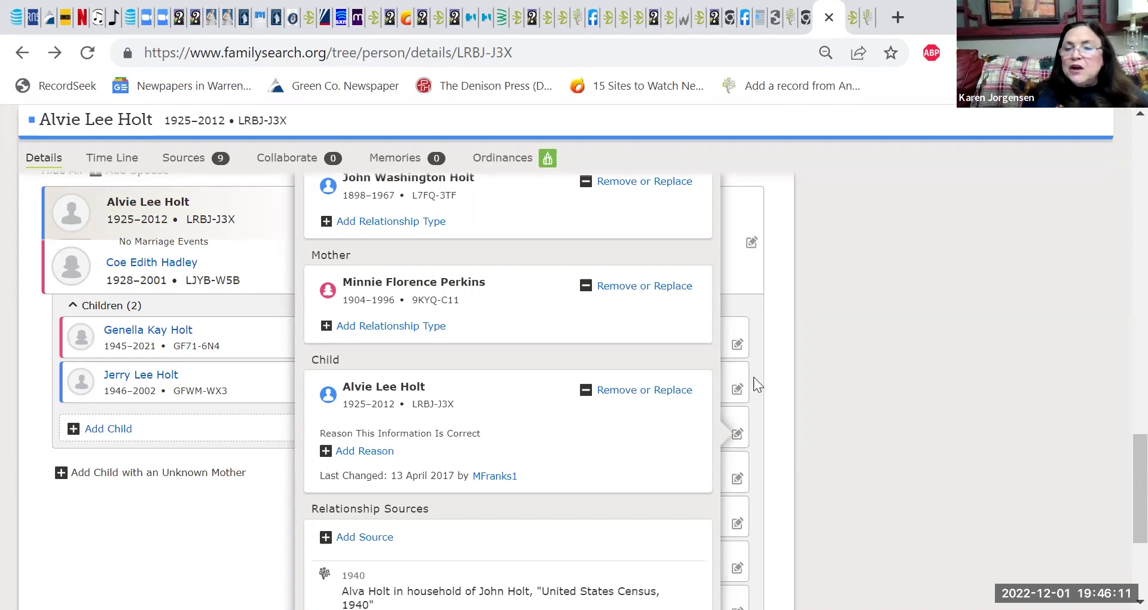
click(872, 402)
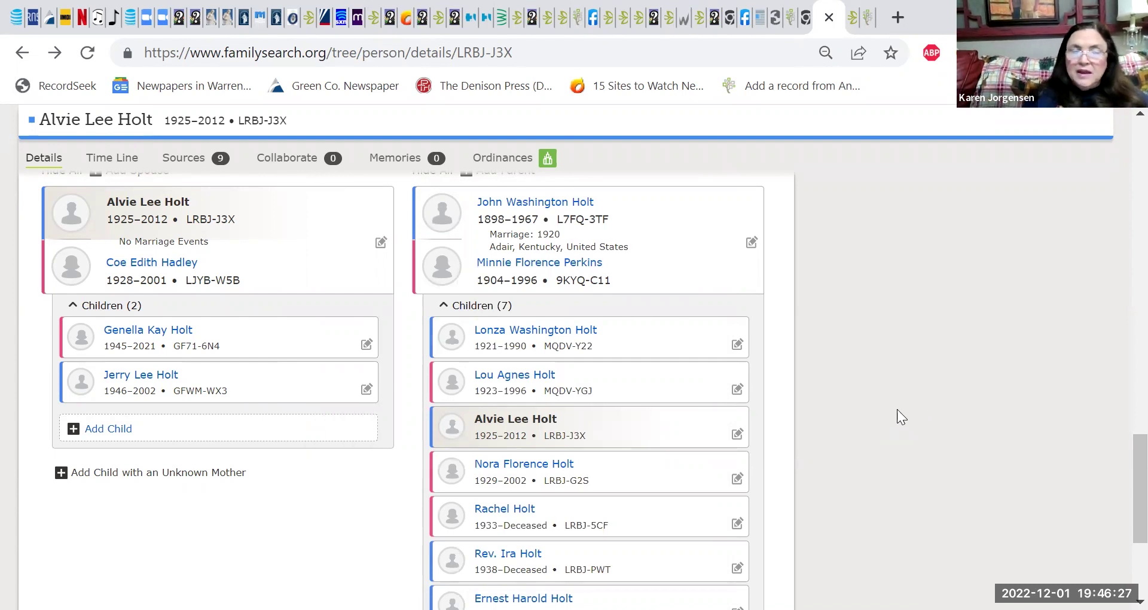
click(736, 436)
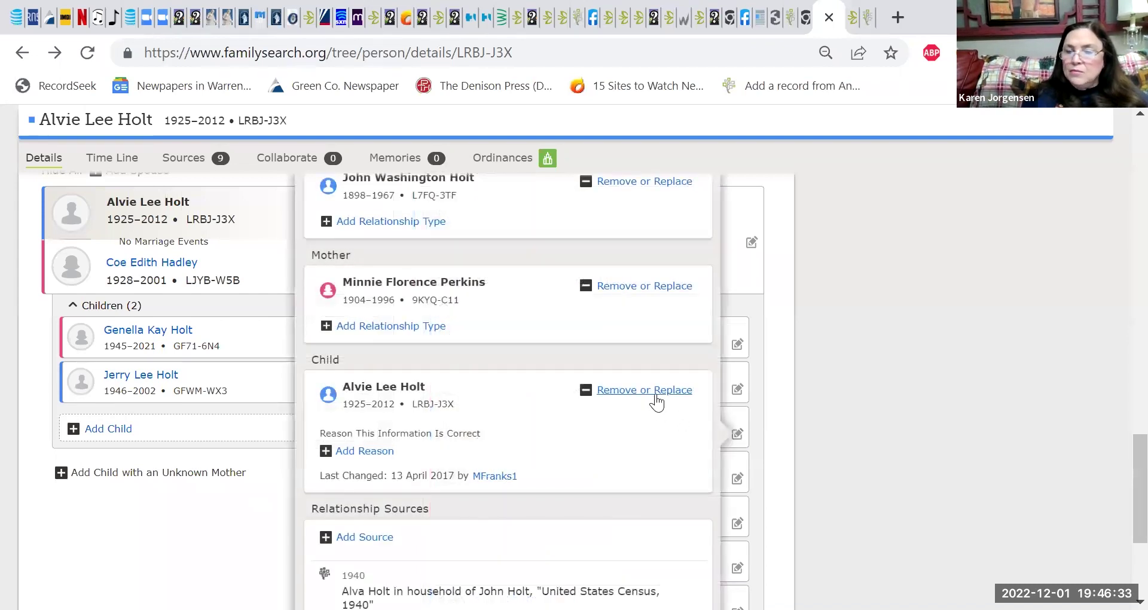
click(624, 392)
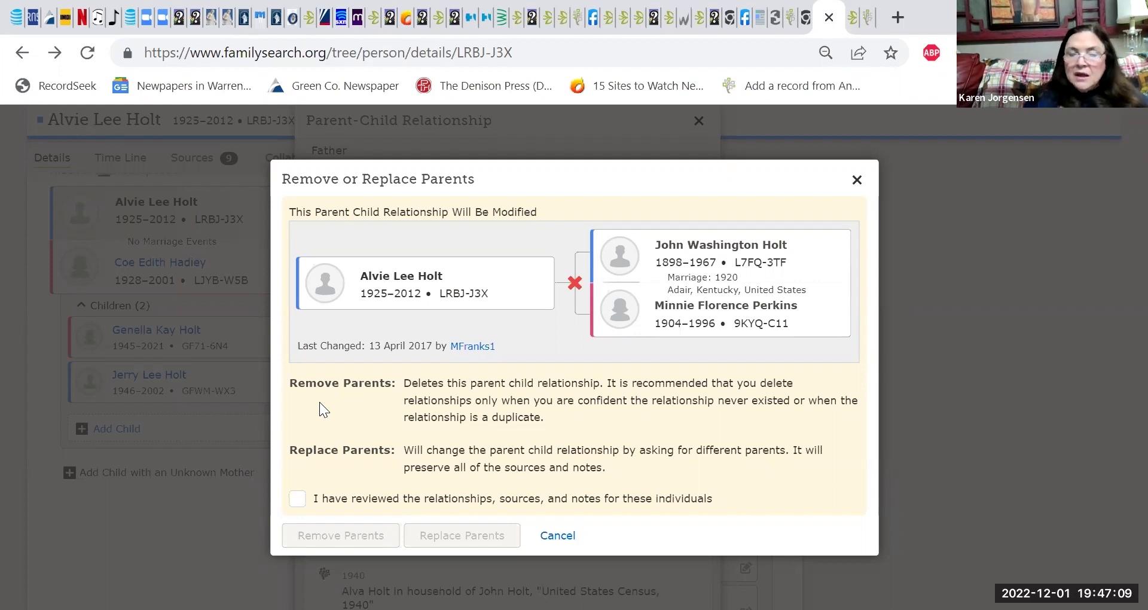
drag(320, 403, 364, 510)
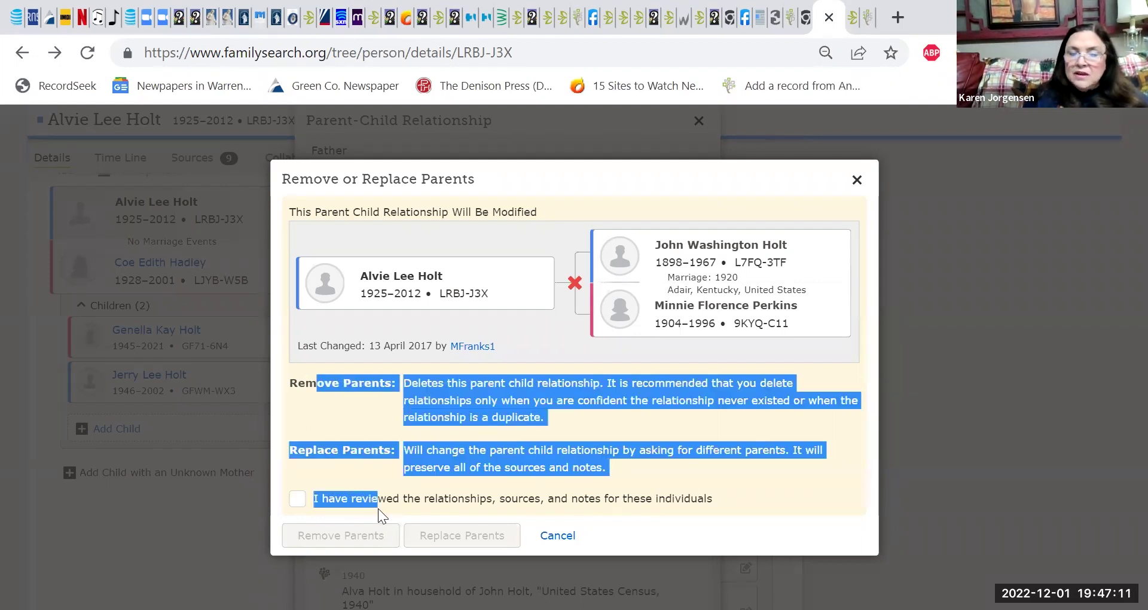
click(378, 508)
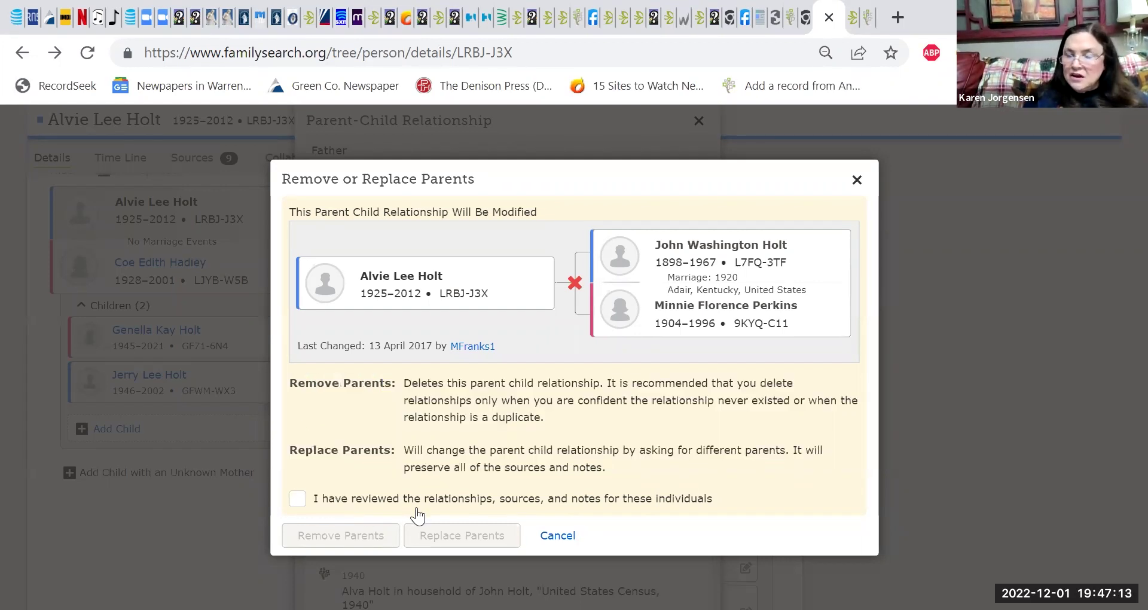
click(297, 500)
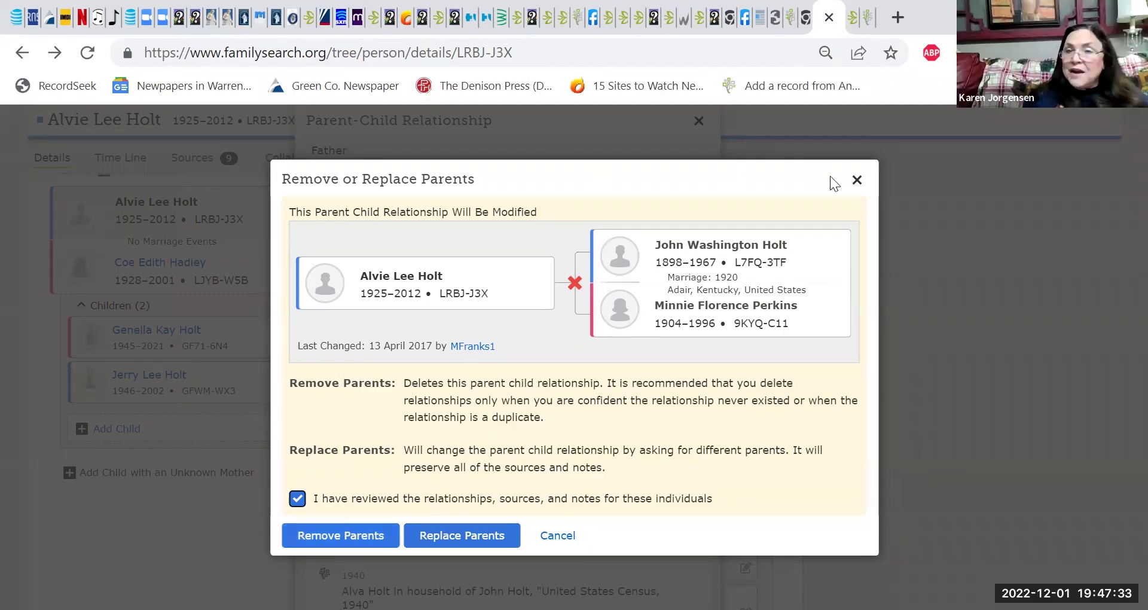
click(856, 180)
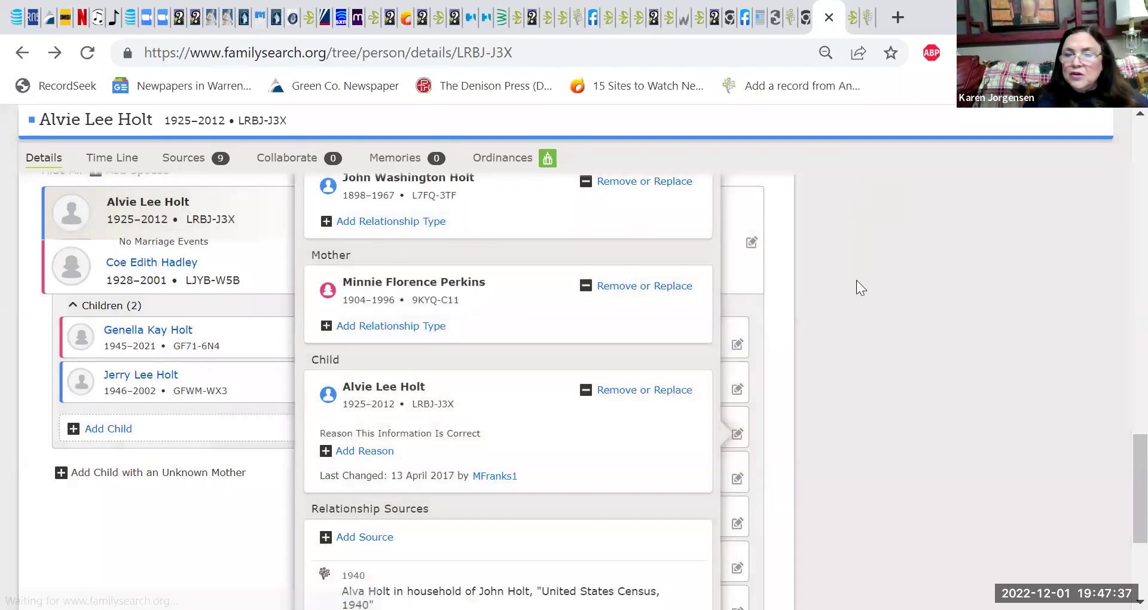
click(889, 358)
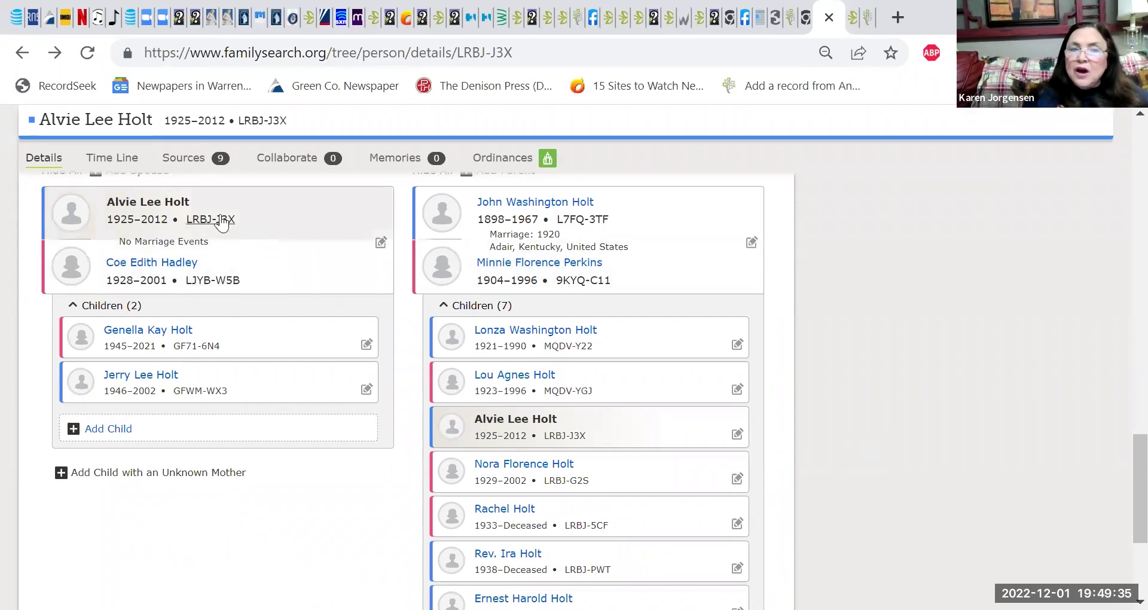
Step: Copy the person's FamilySearch ID beside the spouse listing, and briefly view the person's parent-child relationship details under Parents and Siblings
mouse_move(211, 204)
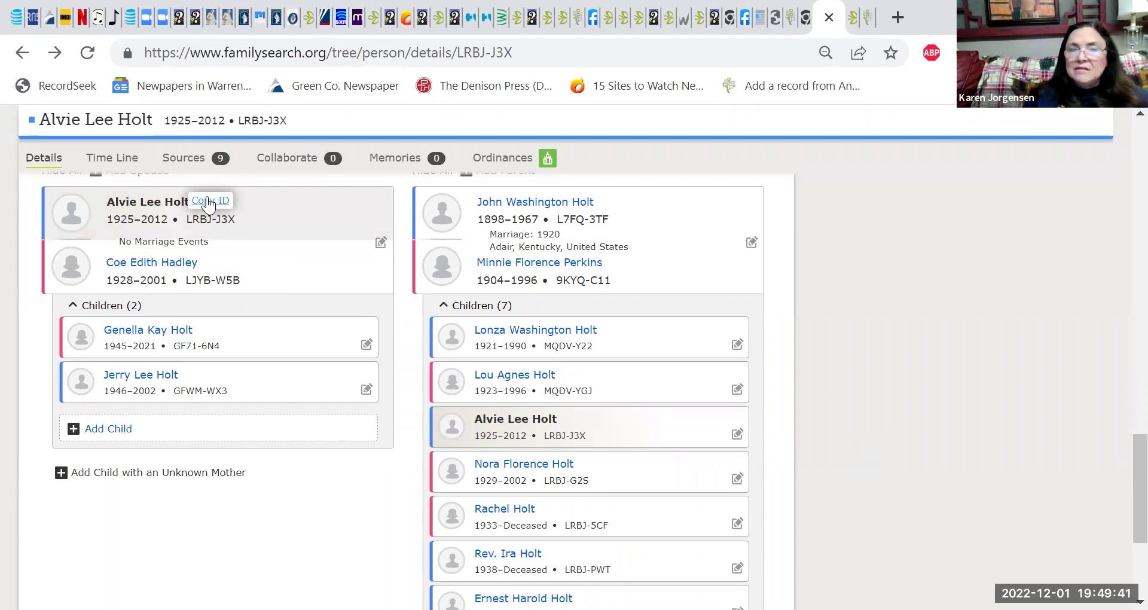
click(207, 202)
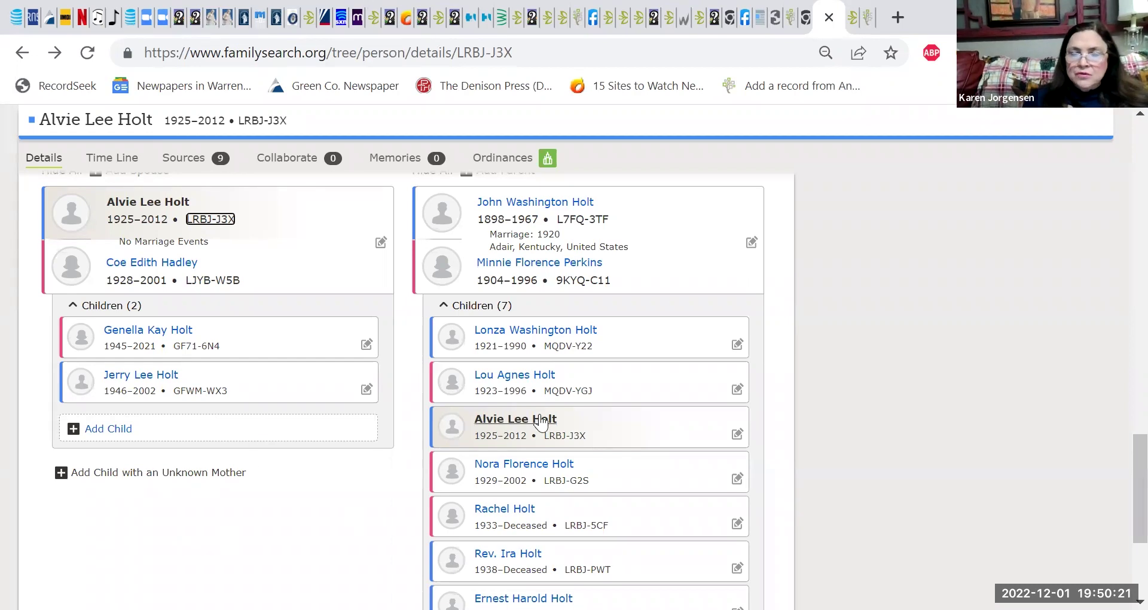
click(738, 435)
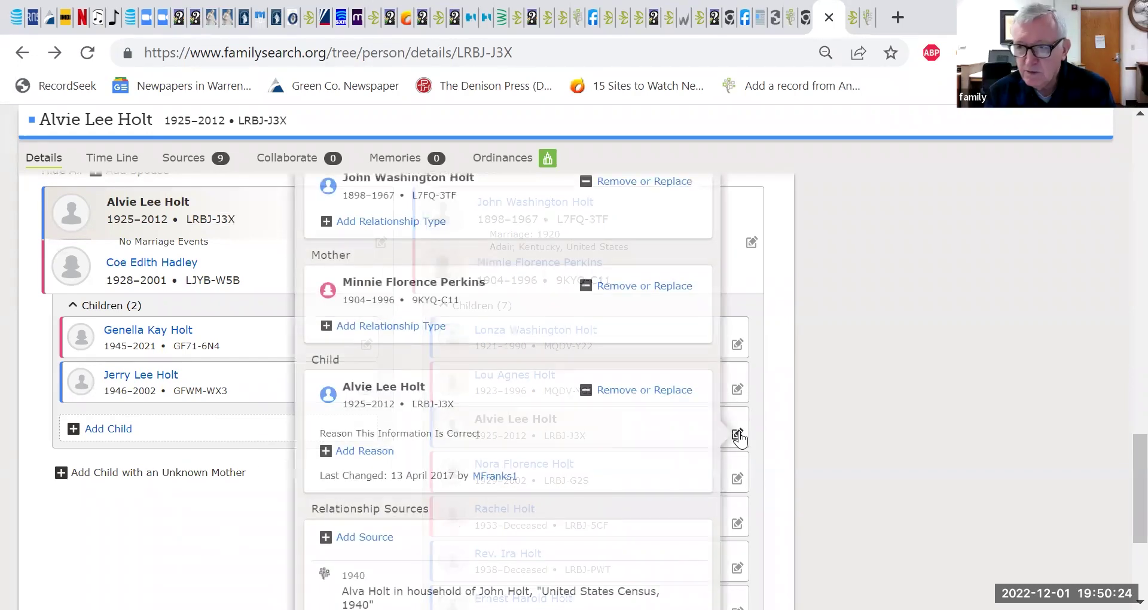
click(832, 414)
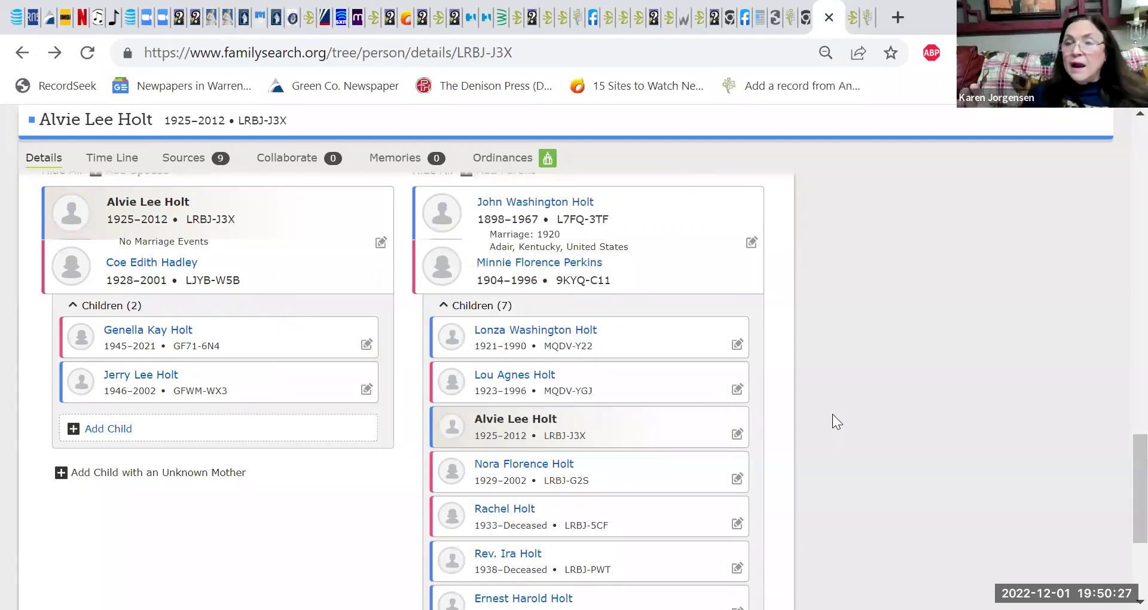
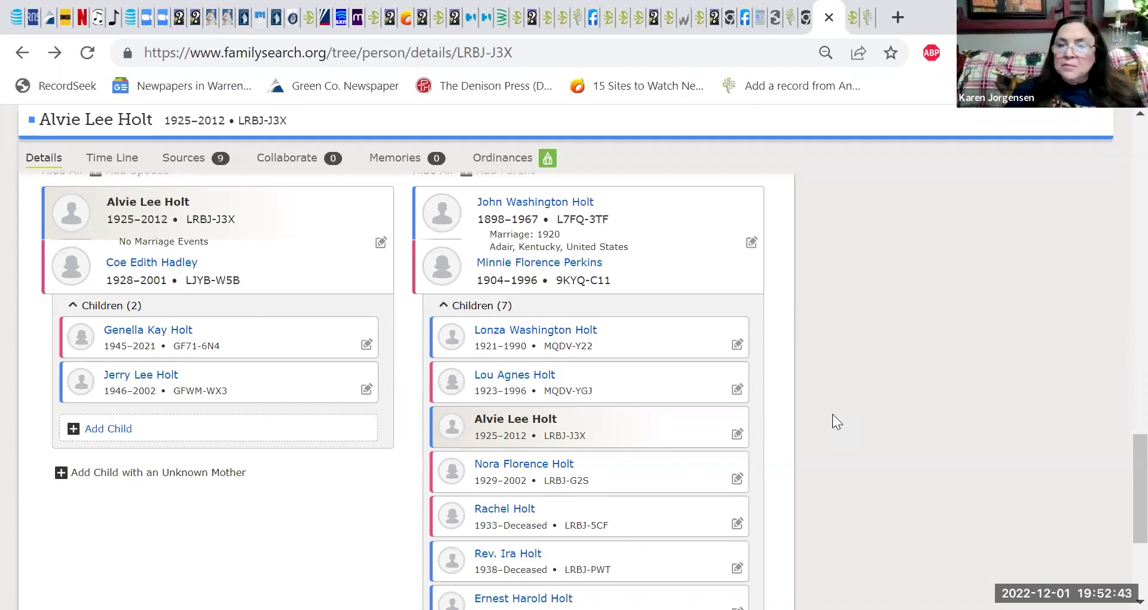
Step: Request to view the relationship with the contributor who last changed the birth information, and close the contributor's card
scroll(832, 416, down, 4)
scroll(832, 414, up, 10)
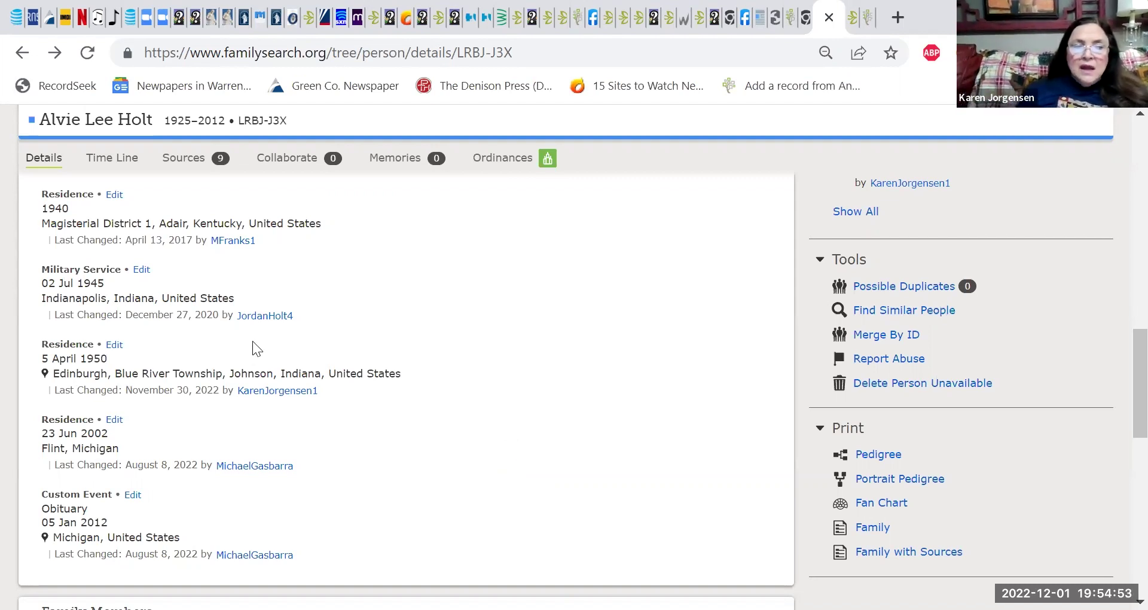
scroll(252, 342, up, 3)
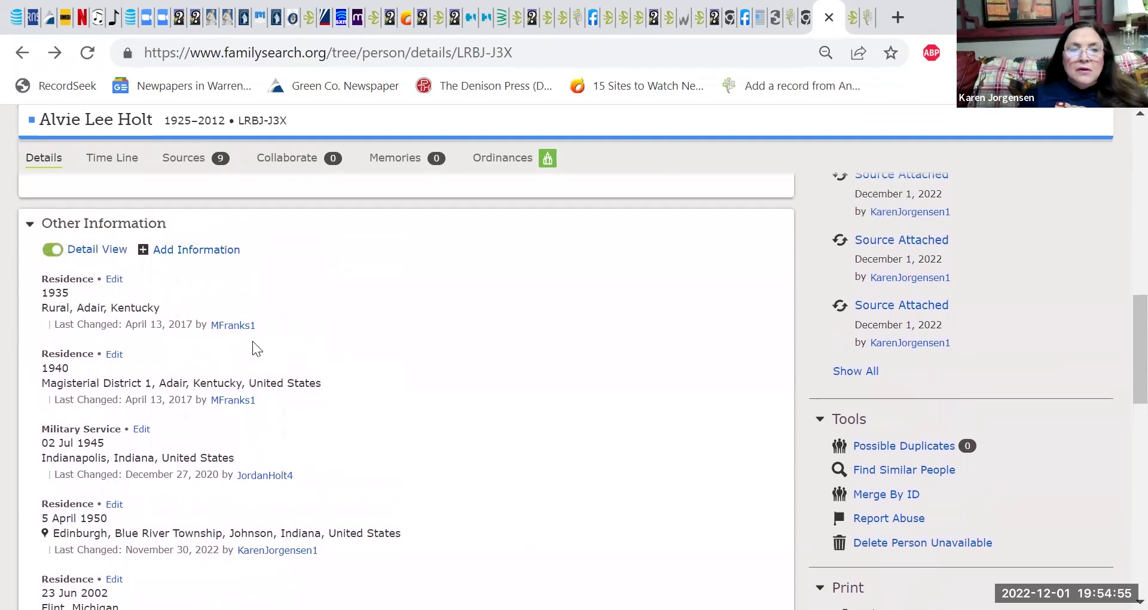
scroll(252, 342, up, 1)
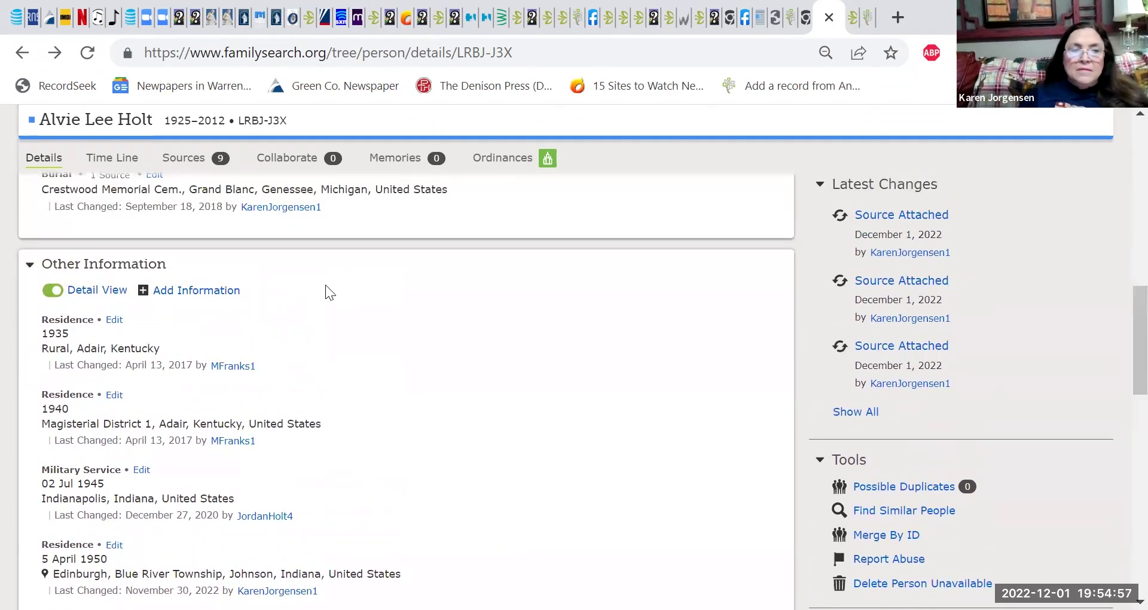
scroll(326, 285, up, 4)
scroll(325, 285, up, 4)
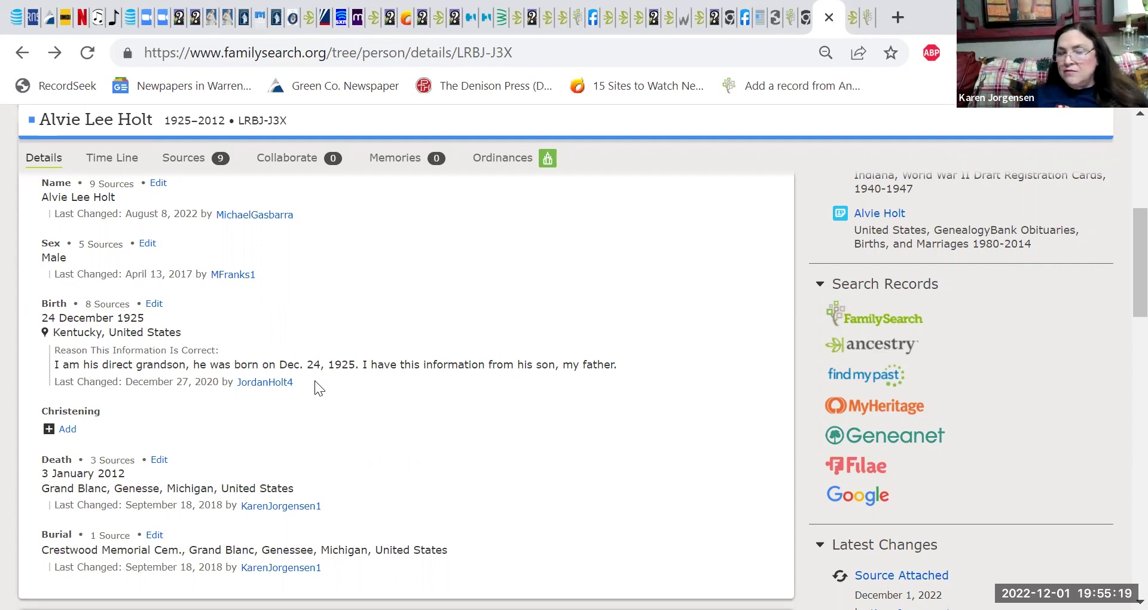
click(272, 383)
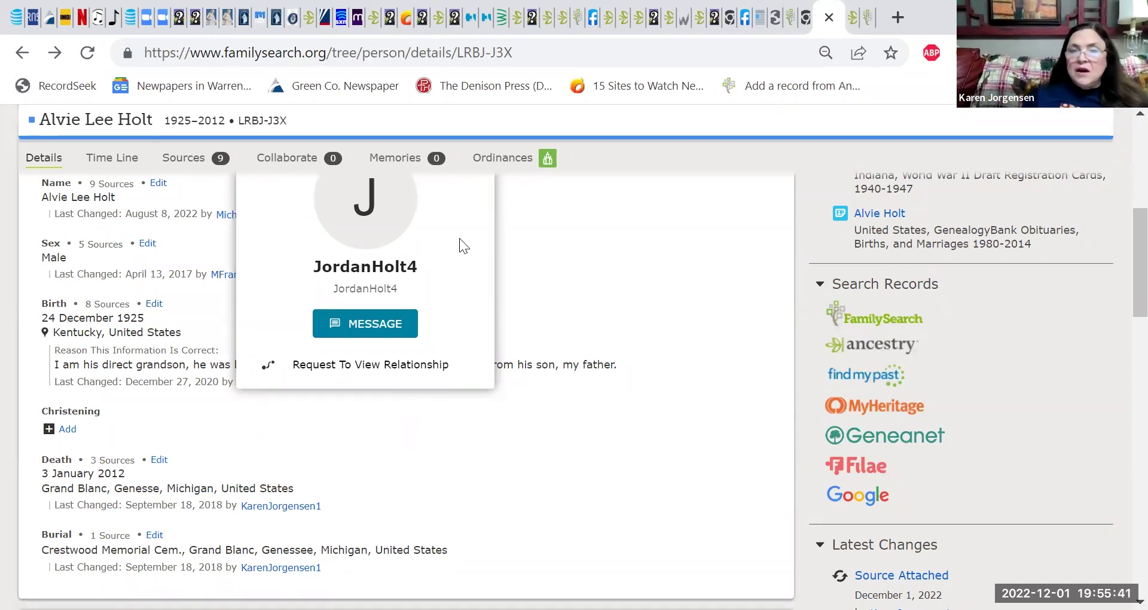
click(385, 366)
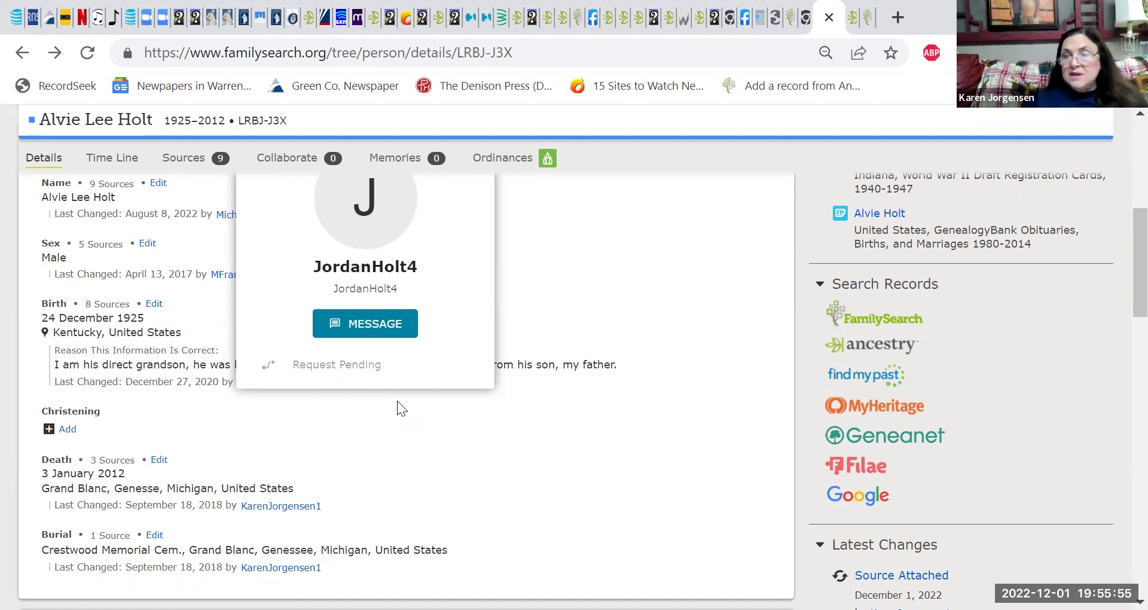
click(439, 434)
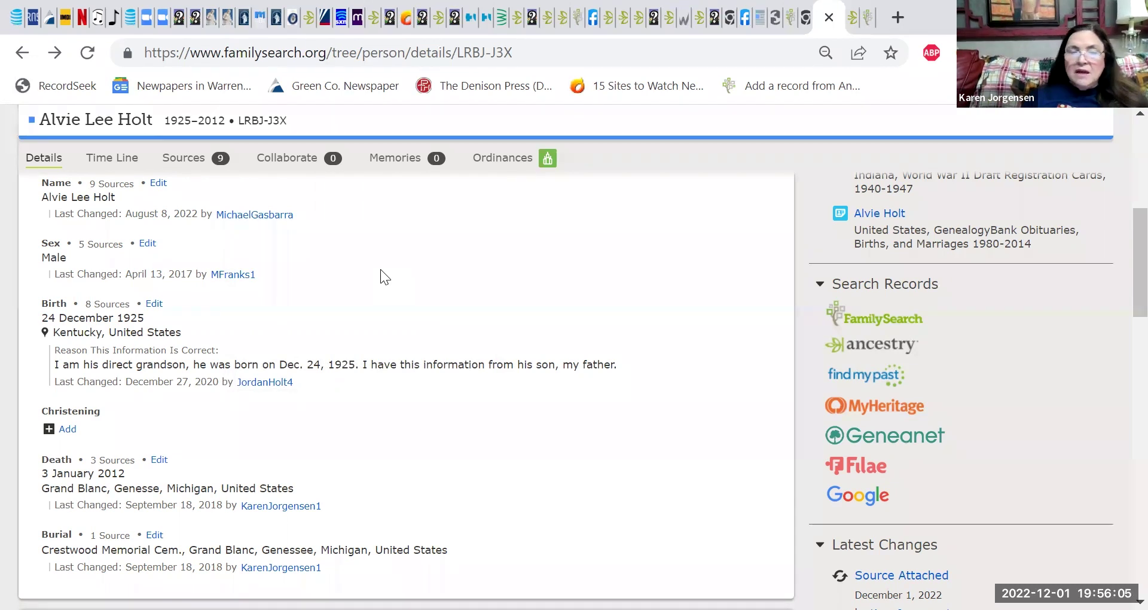
Step: View the relationship to the contributor who last changed the Sex entry, and trace both lines up to the common ancestor
click(232, 279)
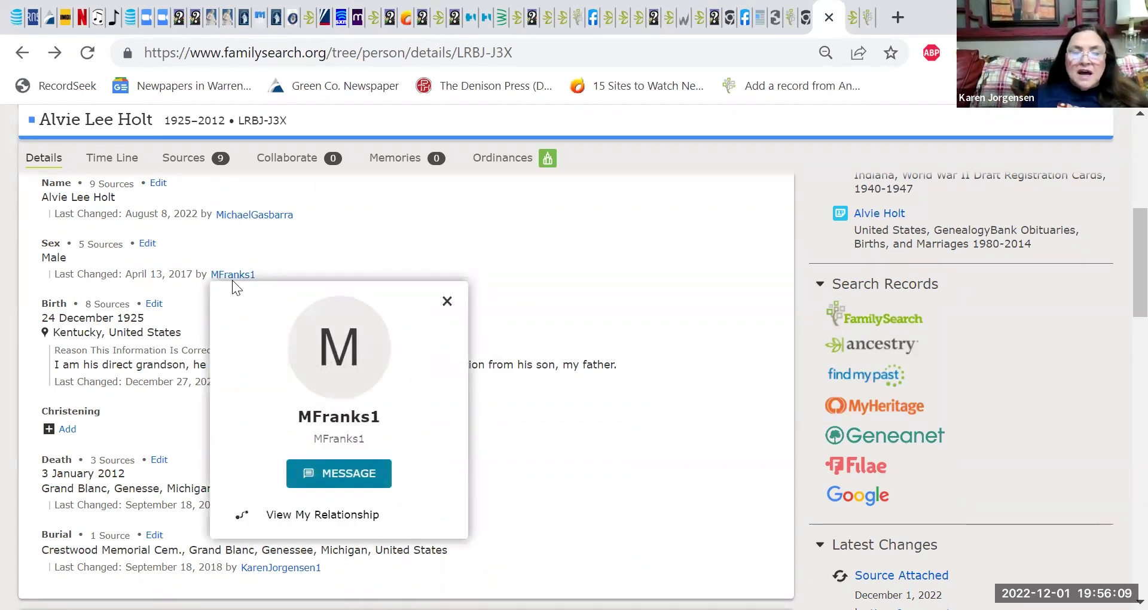
click(332, 515)
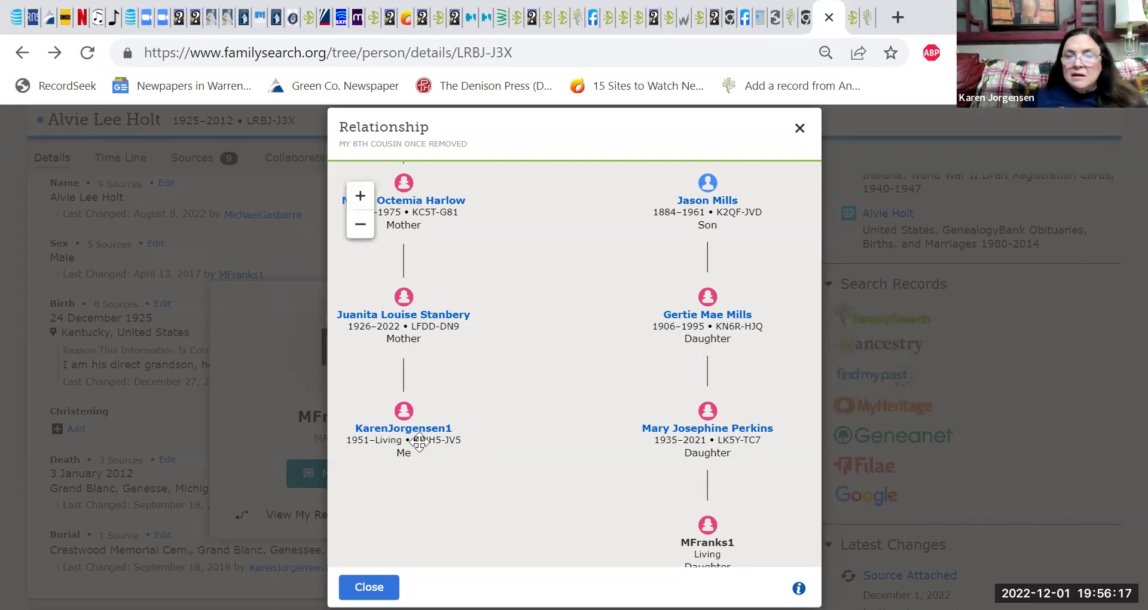
drag(559, 502, 549, 398)
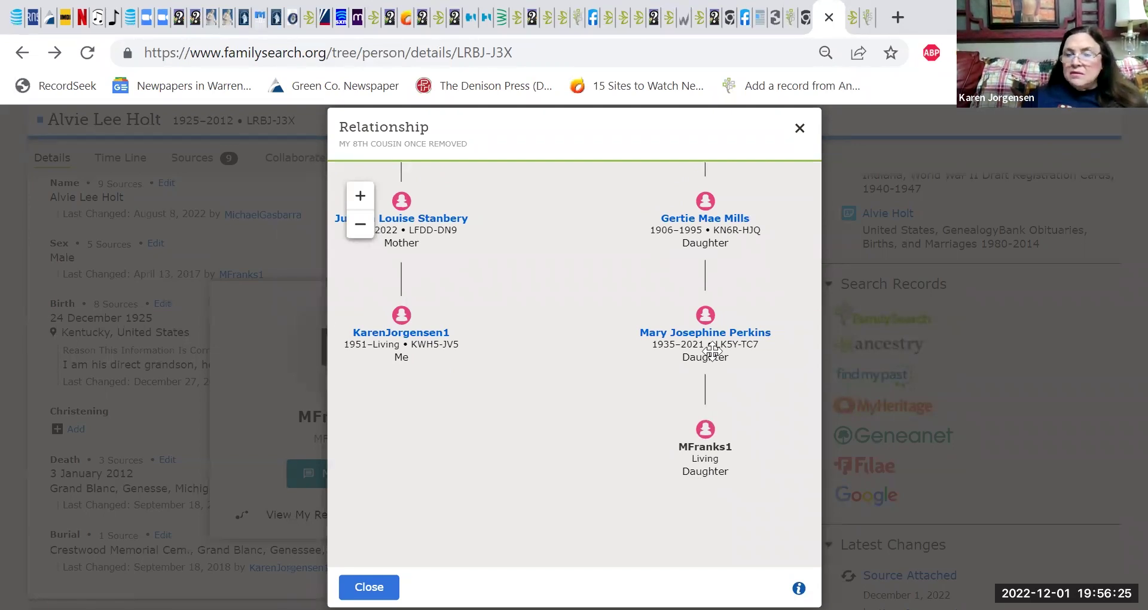
drag(582, 323, 575, 535)
drag(599, 351, 602, 449)
drag(589, 297, 594, 474)
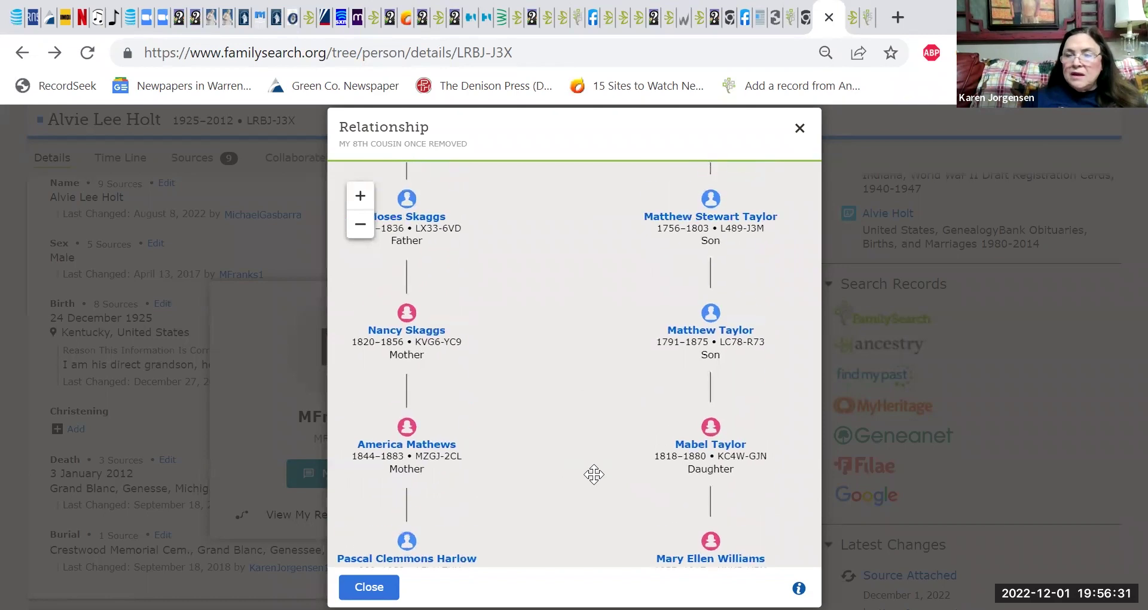
drag(561, 308, 568, 459)
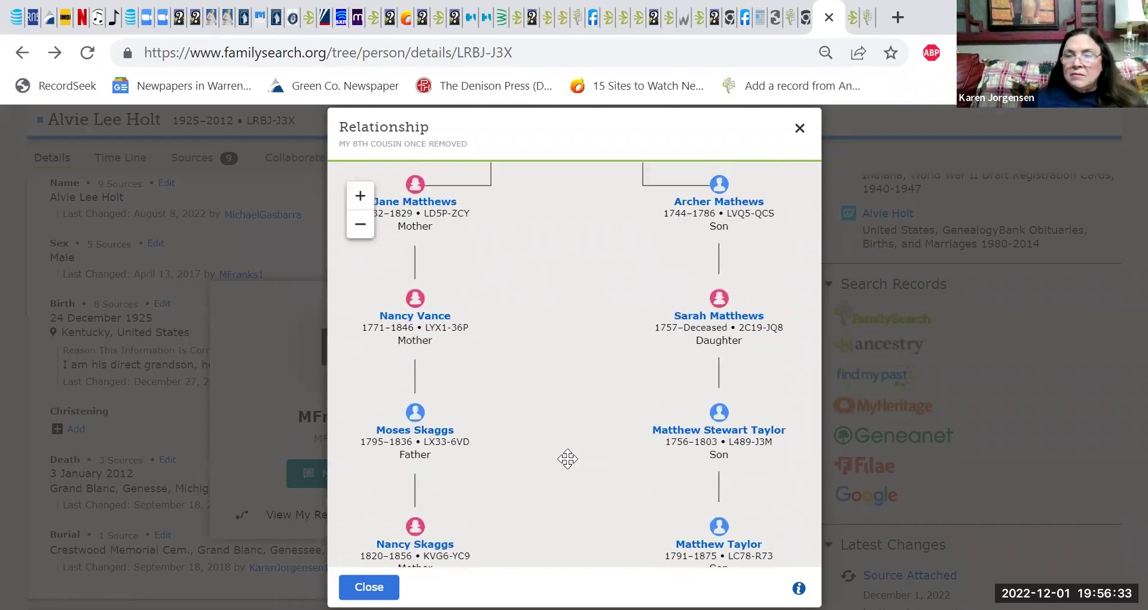
drag(558, 272, 581, 451)
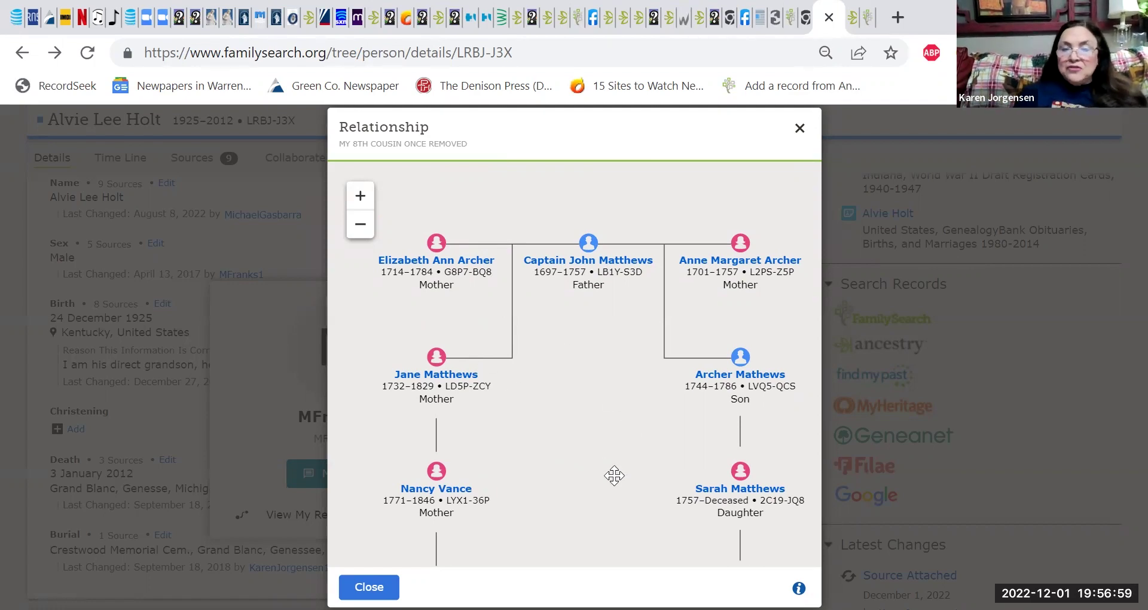
Step: Trace both lines of the relationship chart back down to the living descendants, and close the chart and the contributor's card
right_click(626, 276)
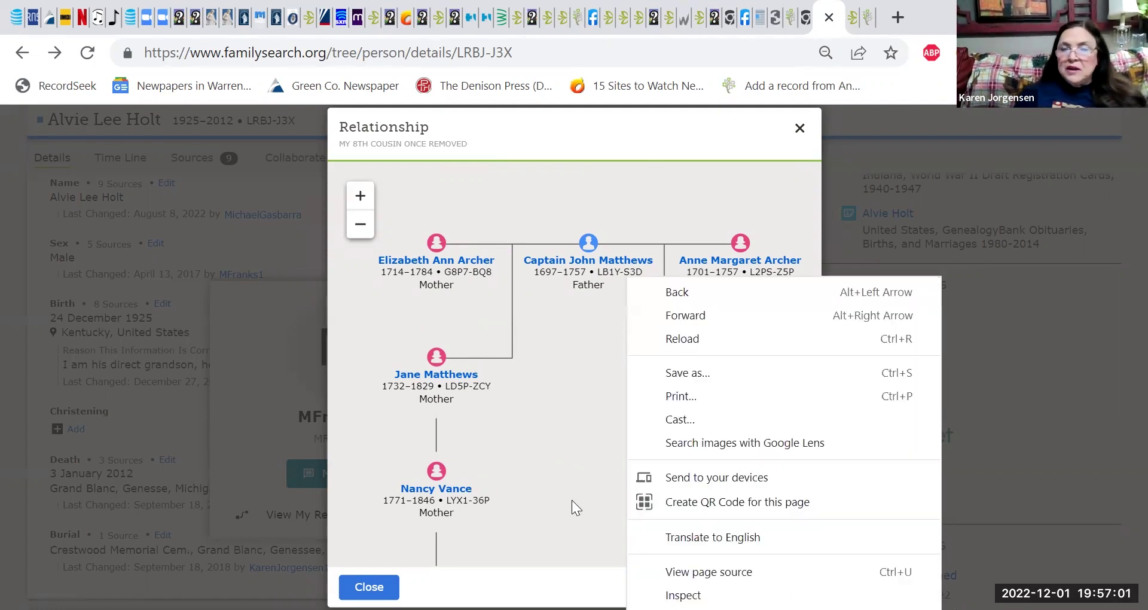
click(574, 507)
scroll(584, 277, down, 5)
scroll(609, 245, down, 2)
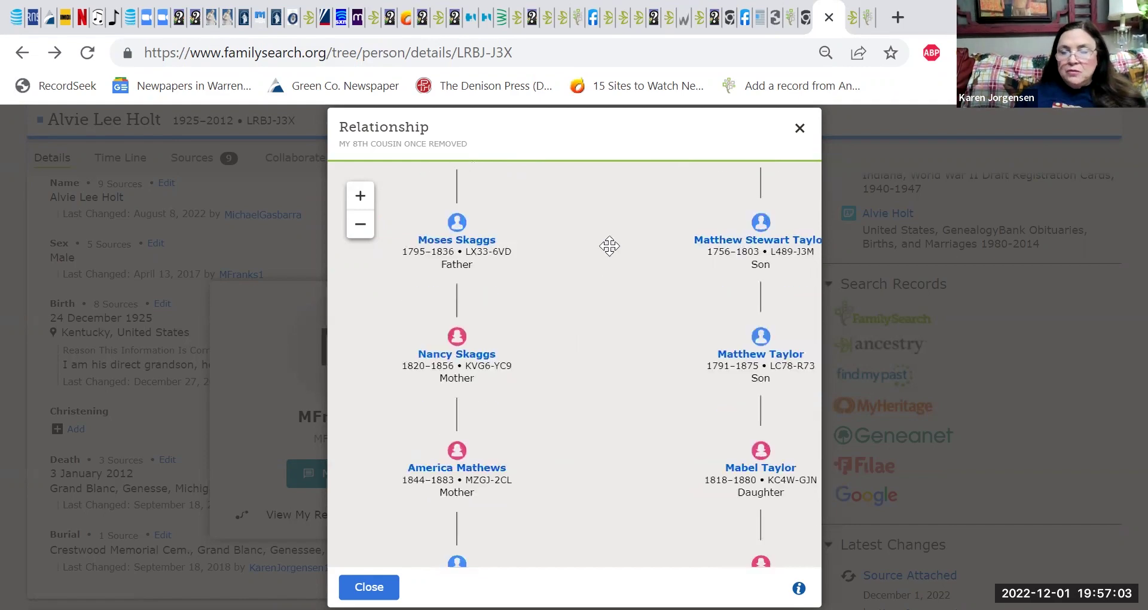
scroll(602, 287, down, 5)
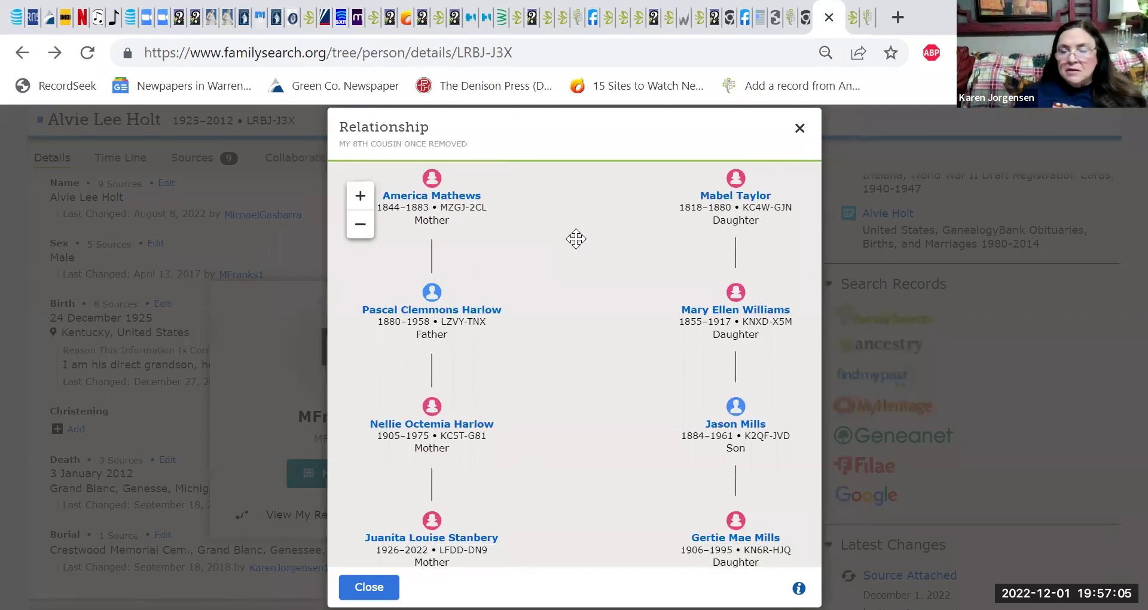
scroll(564, 453, down, 5)
mouse_move(541, 485)
mouse_down()
mouse_move(541, 366)
mouse_move(530, 474)
mouse_move(542, 474)
mouse_up()
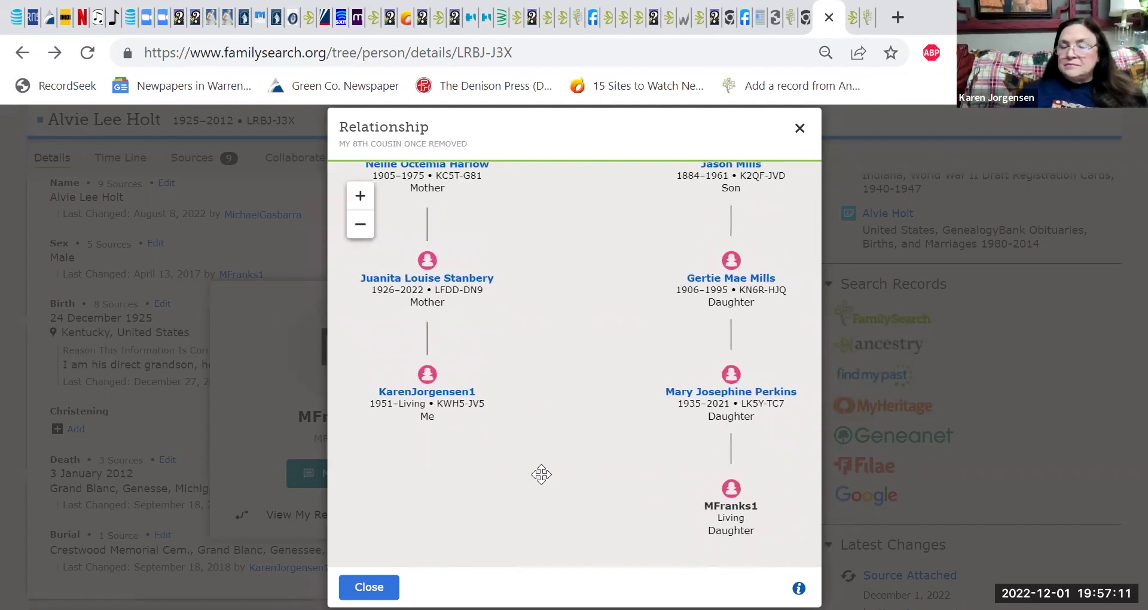
click(799, 129)
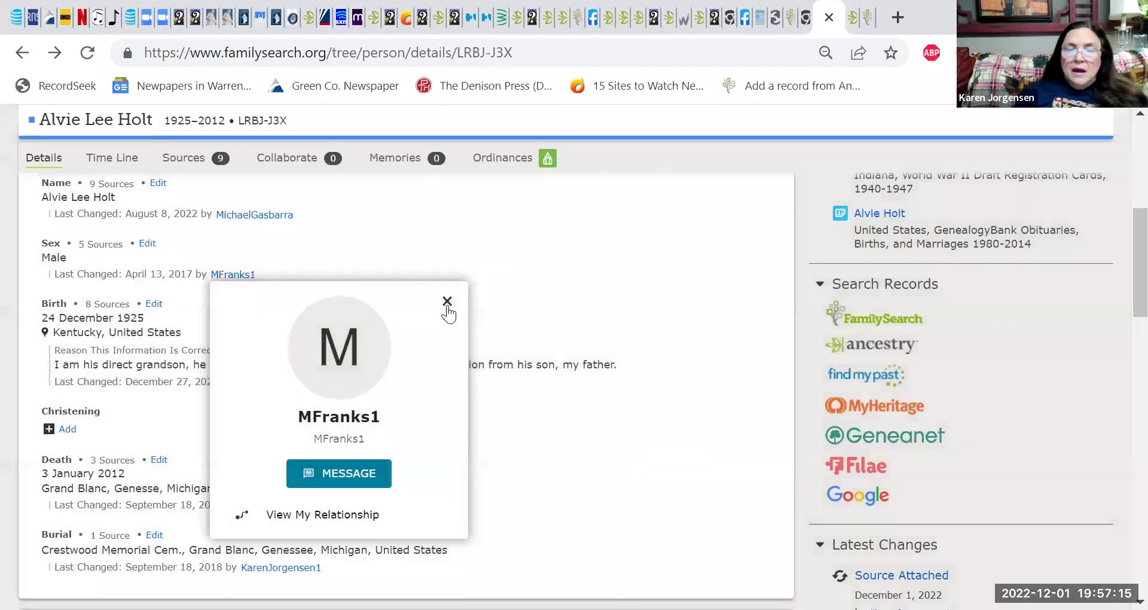
click(448, 302)
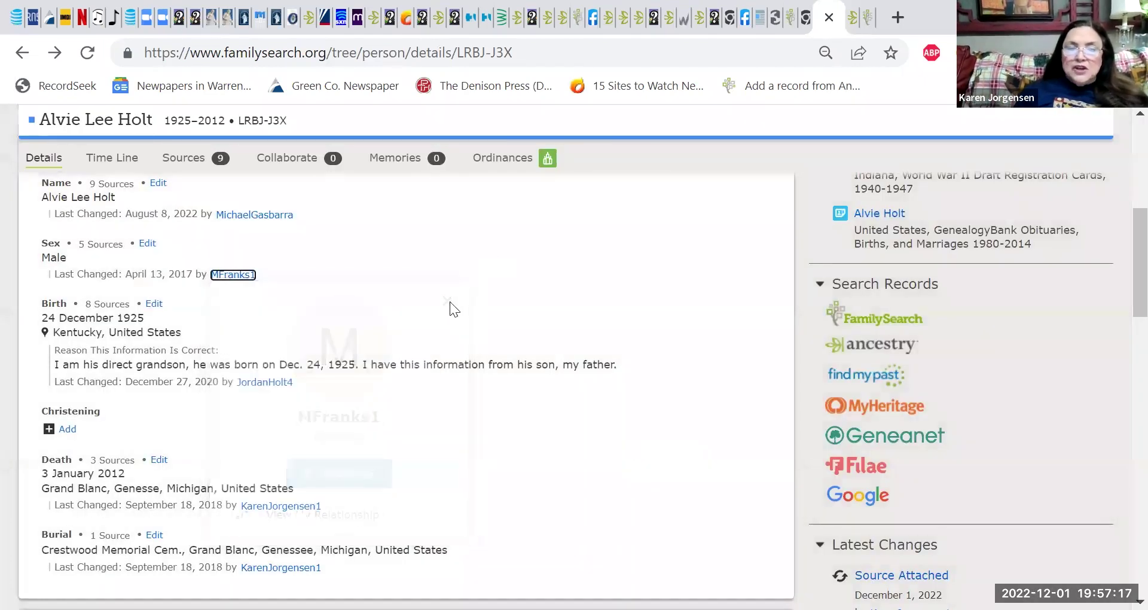